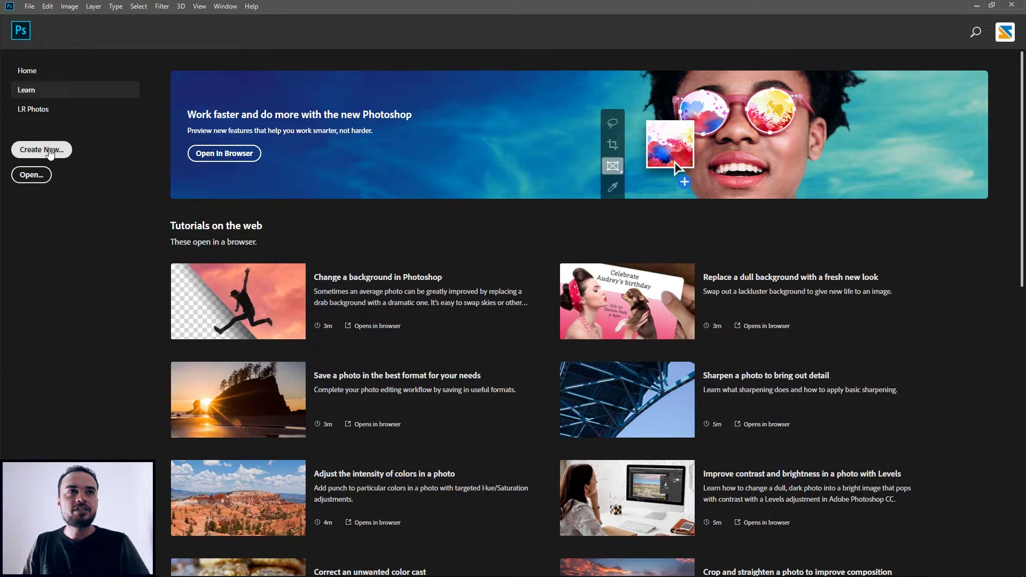
Step: Create a new 1920 × 1080 px, 72 ppi document from the Film & Video HDTV 1080p preset
{"action": "left_click", "coordinate": [50, 153]}
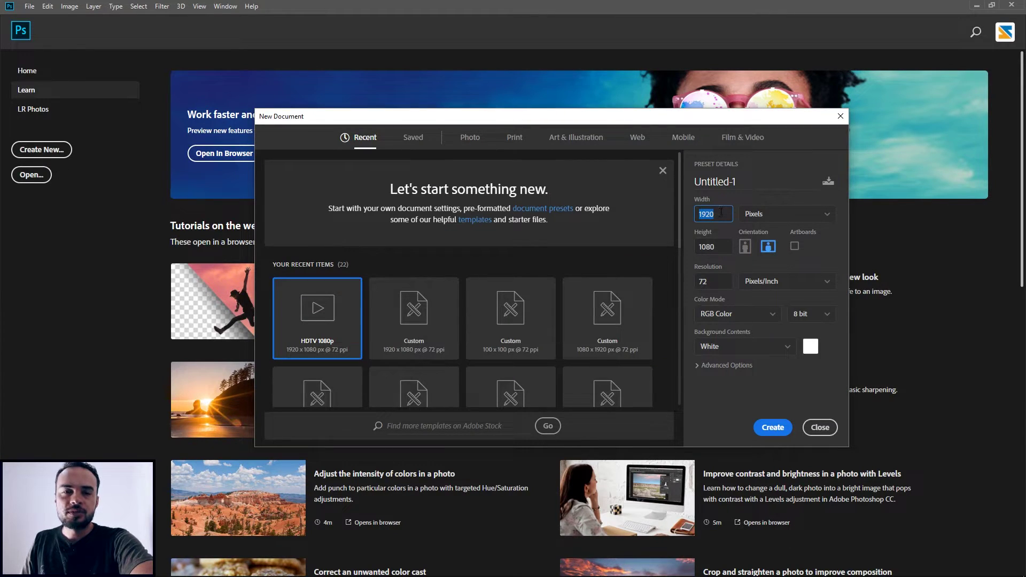
{"action": "key", "text": "Tab"}
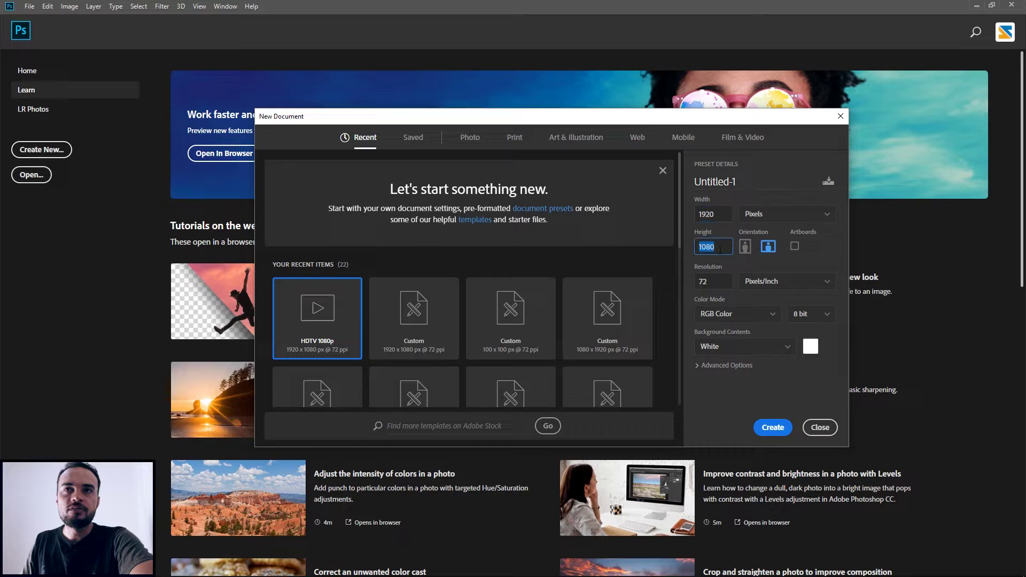
{"action": "key", "text": "Tab"}
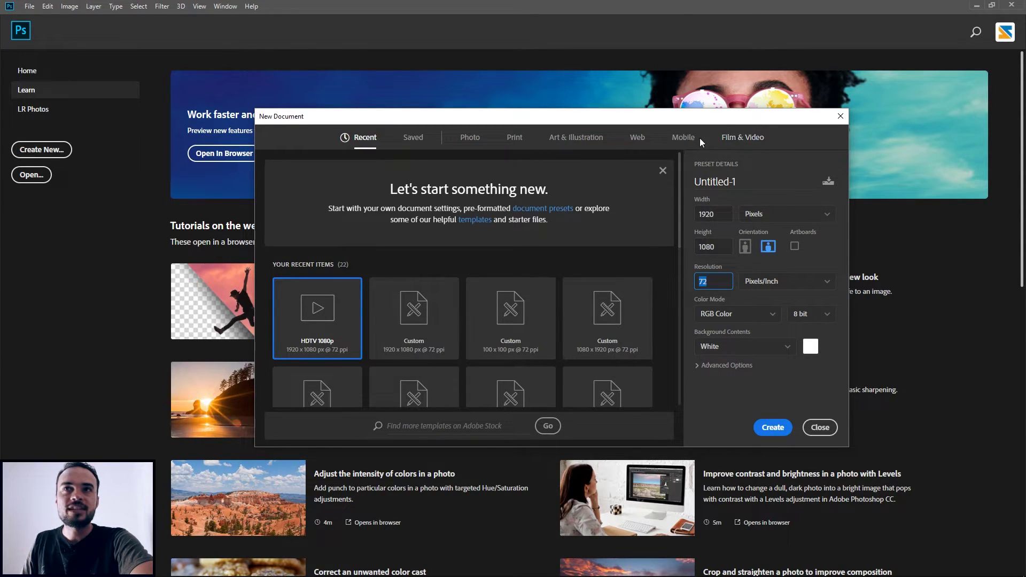
{"action": "left_click", "coordinate": [738, 141]}
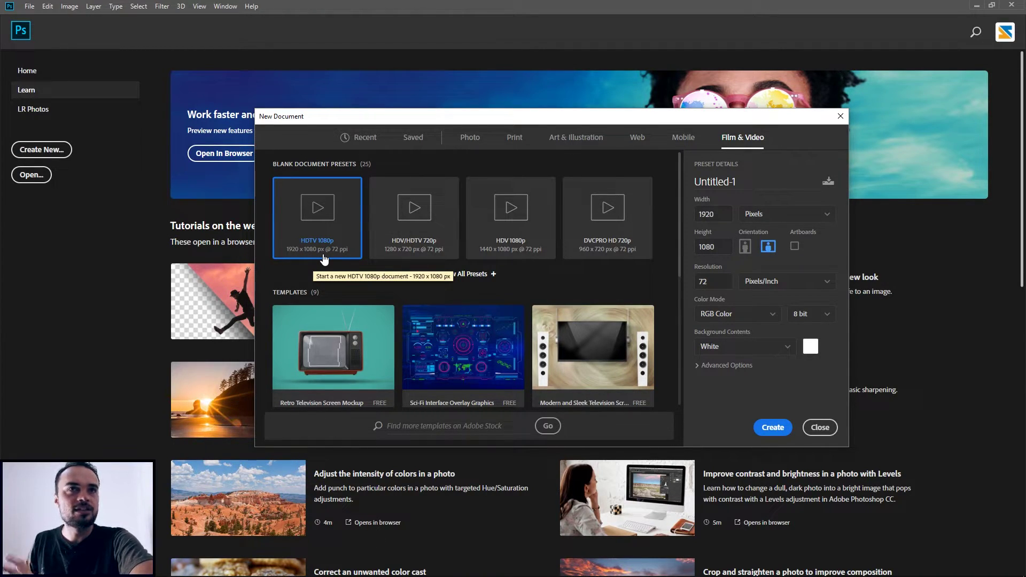
{"action": "left_click", "coordinate": [774, 427]}
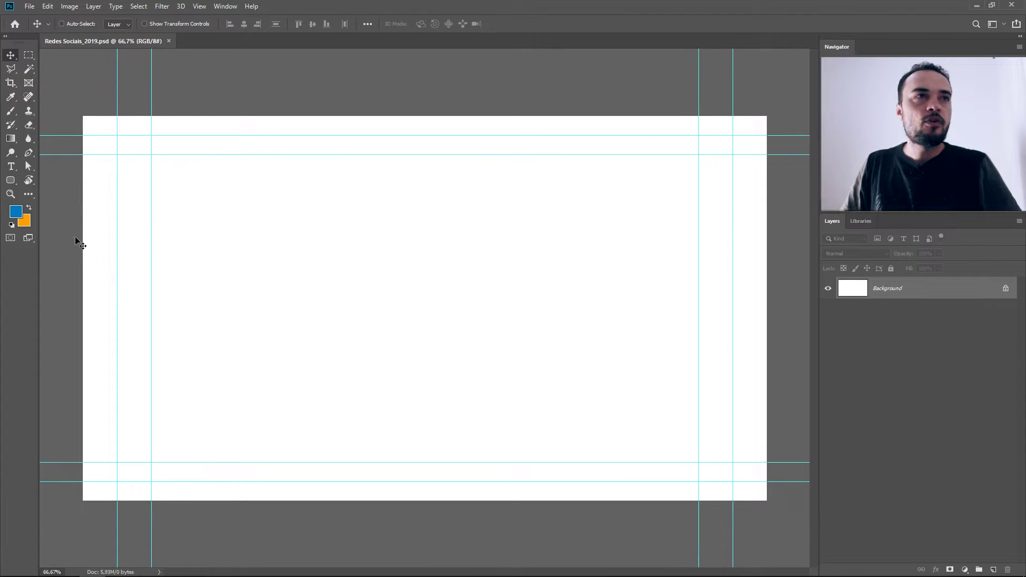
Step: Unlock the Background, add a new Layer 1, and delete Layer 0
{"action": "left_click", "coordinate": [1004, 288]}
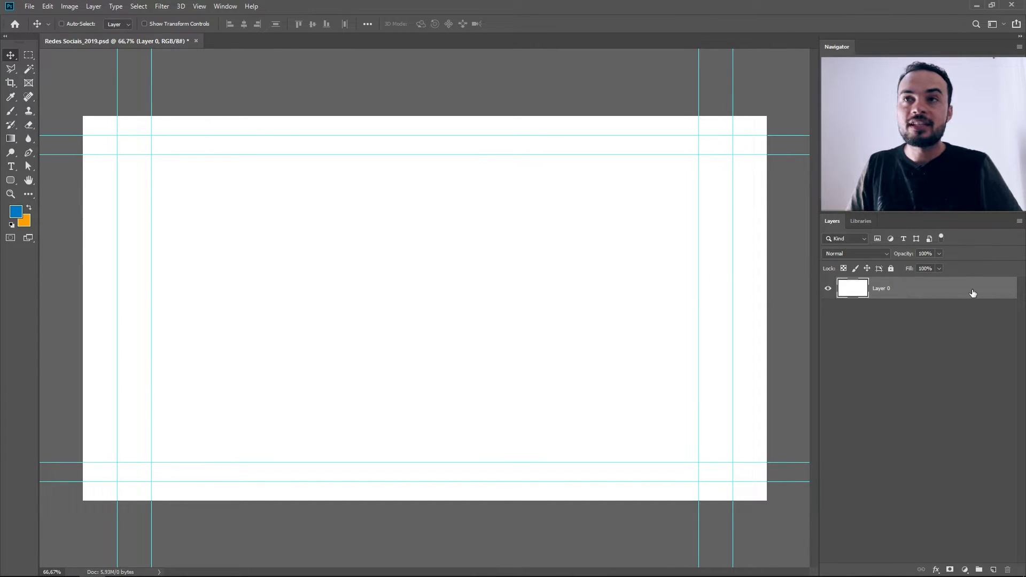
{"action": "left_click", "coordinate": [993, 570]}
{"action": "left_click", "coordinate": [910, 311]}
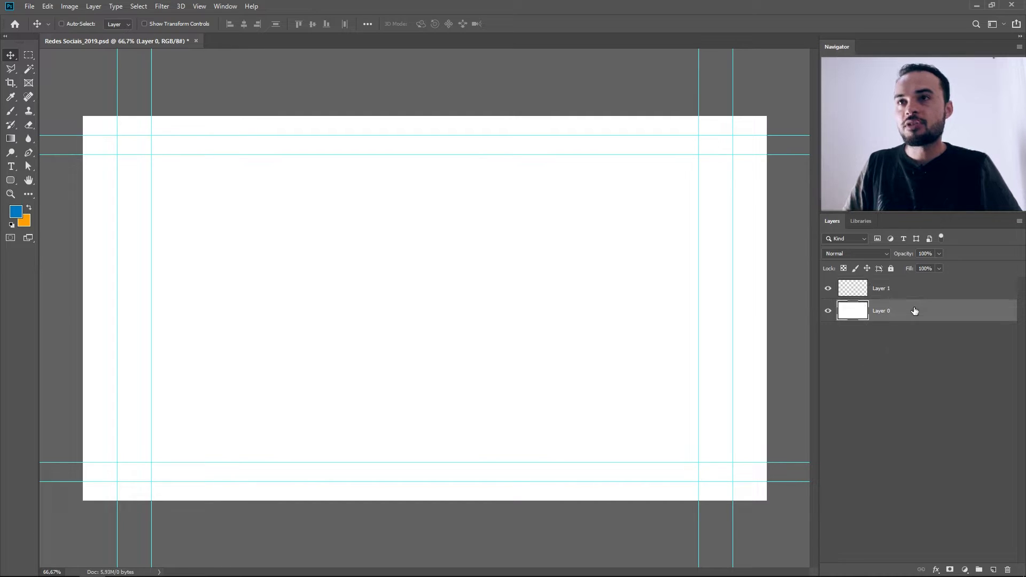
{"action": "left_click", "coordinate": [1007, 569]}
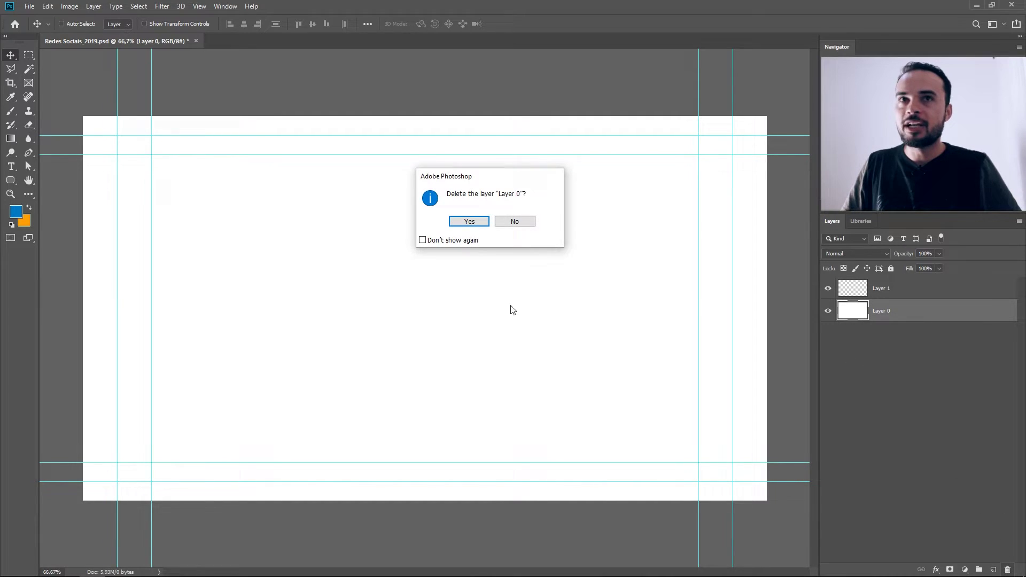
{"action": "left_click", "coordinate": [470, 222]}
Step: Reset colours to black foreground and fill Layer 1 with solid black
{"action": "key", "text": "d"}
{"action": "key", "text": "x"}
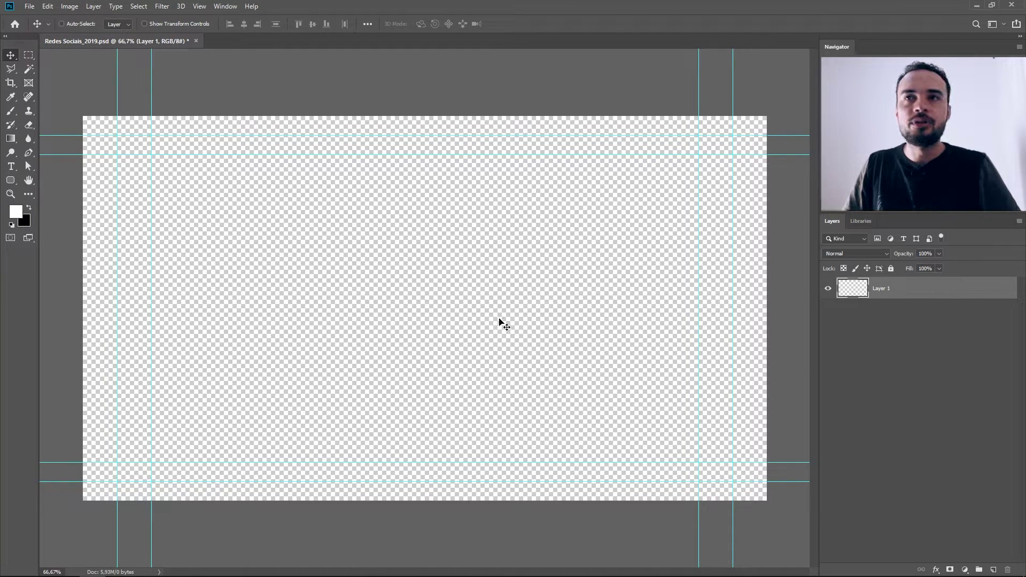
{"action": "key", "text": "x"}
{"action": "key", "text": "x"}
{"action": "key", "text": "x"}
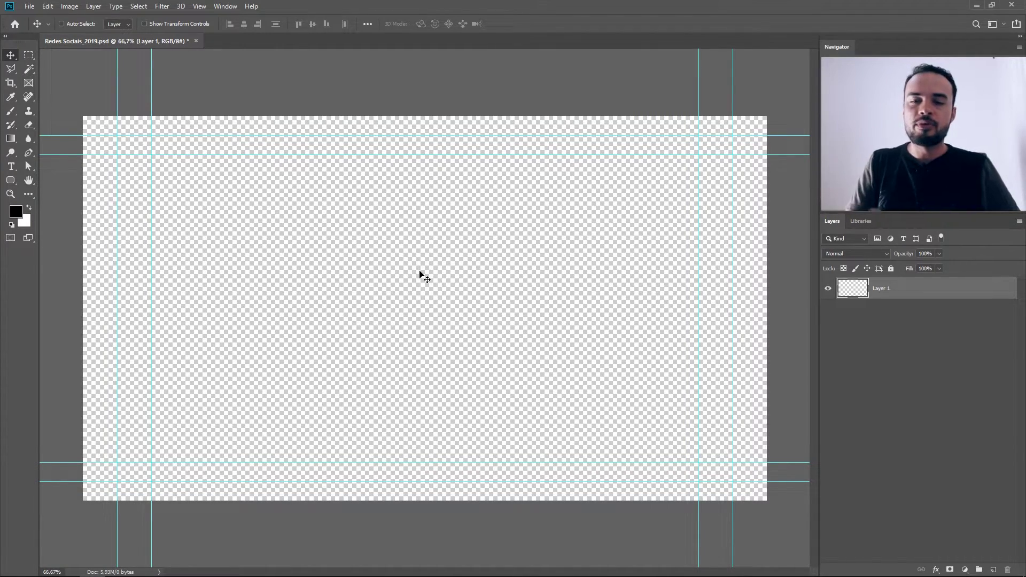
{"action": "key", "text": "alt+BackSpace"}
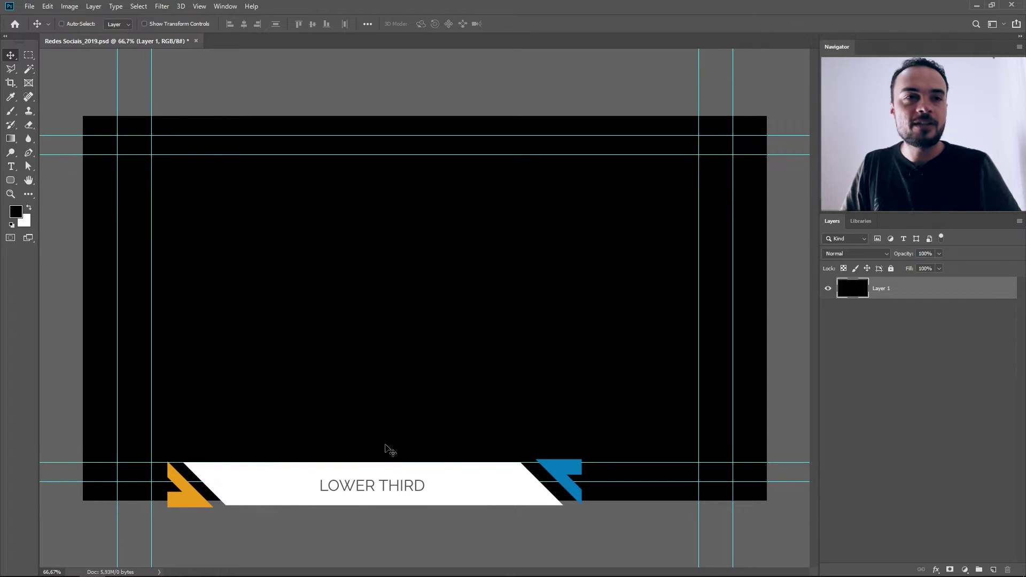
Step: Switch to the Libraries panel and choose the Ícones Redes Sociais library from the library list
{"action": "left_click", "coordinate": [861, 221]}
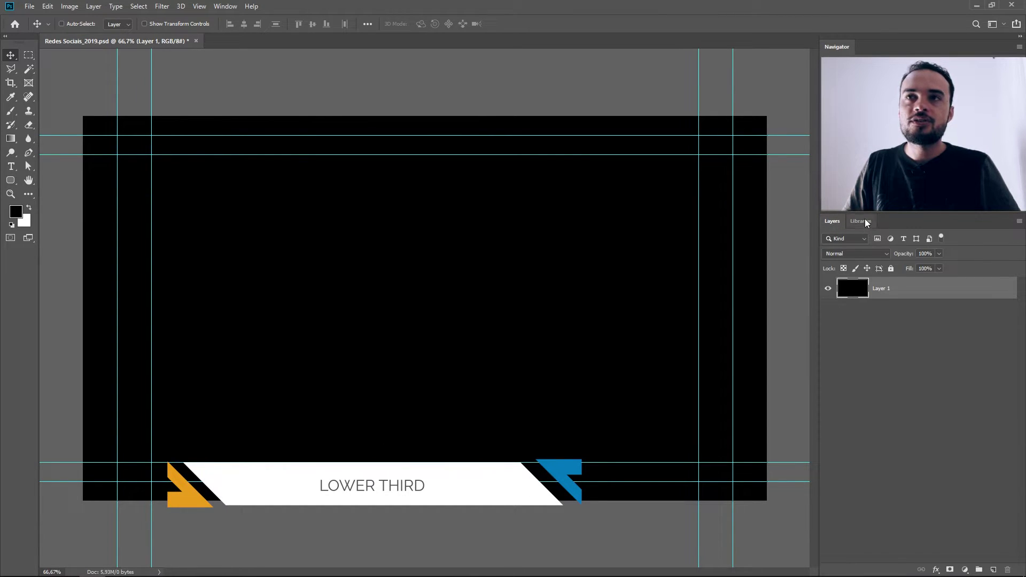
{"action": "left_click", "coordinate": [864, 221]}
{"action": "left_click", "coordinate": [870, 254]}
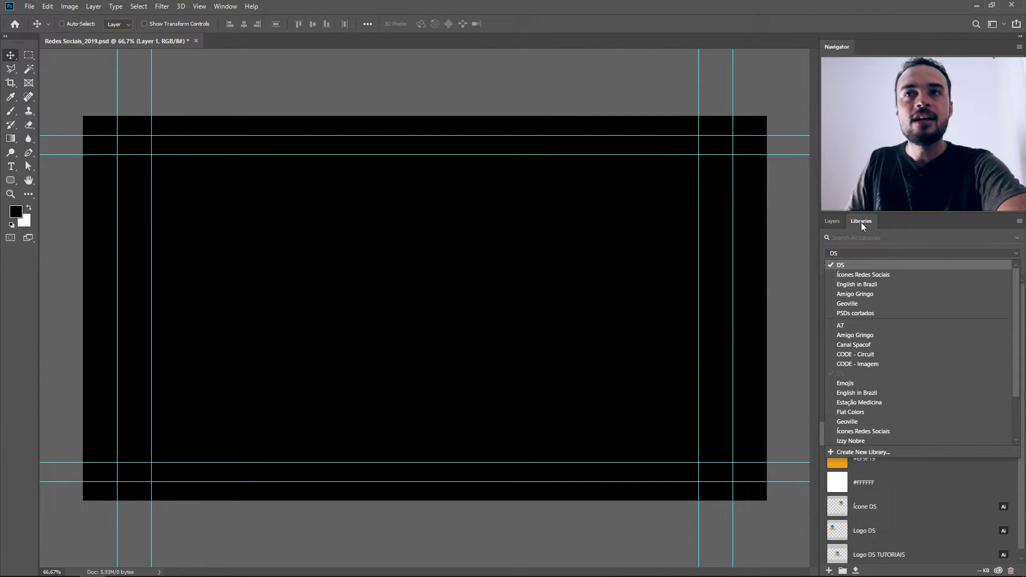
{"action": "left_click", "coordinate": [831, 221]}
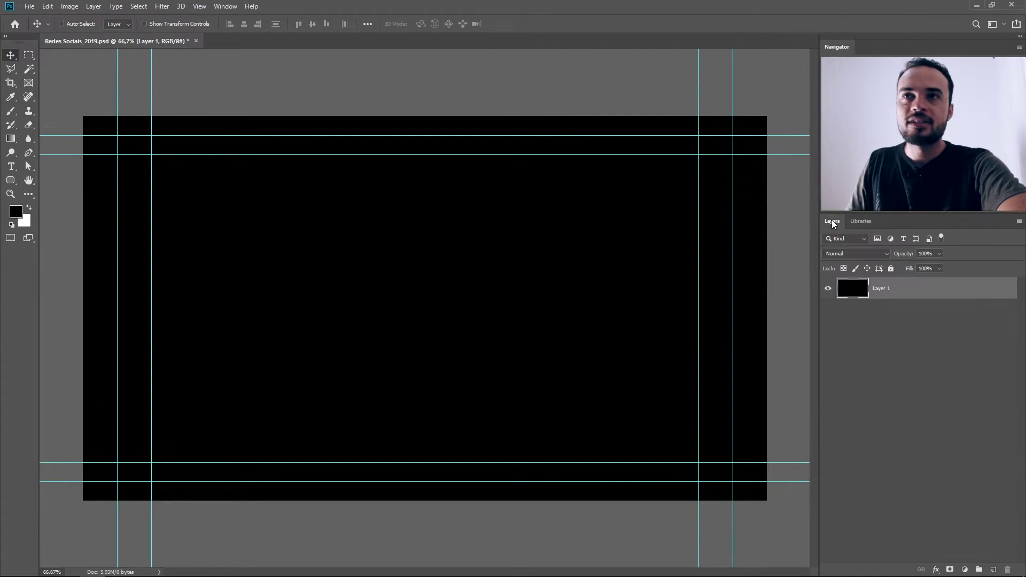
{"action": "left_click", "coordinate": [861, 221]}
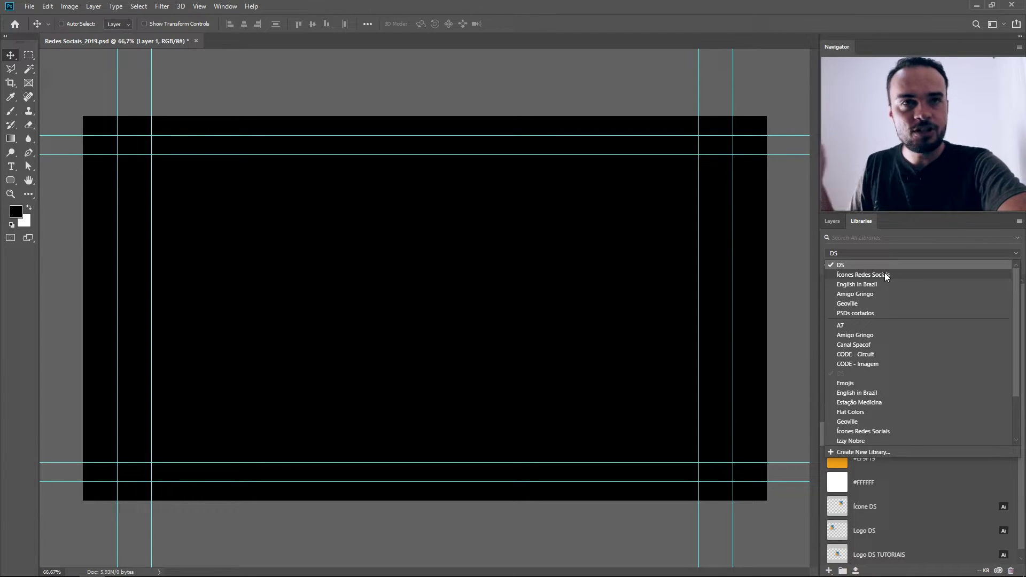
{"action": "left_click", "coordinate": [832, 223]}
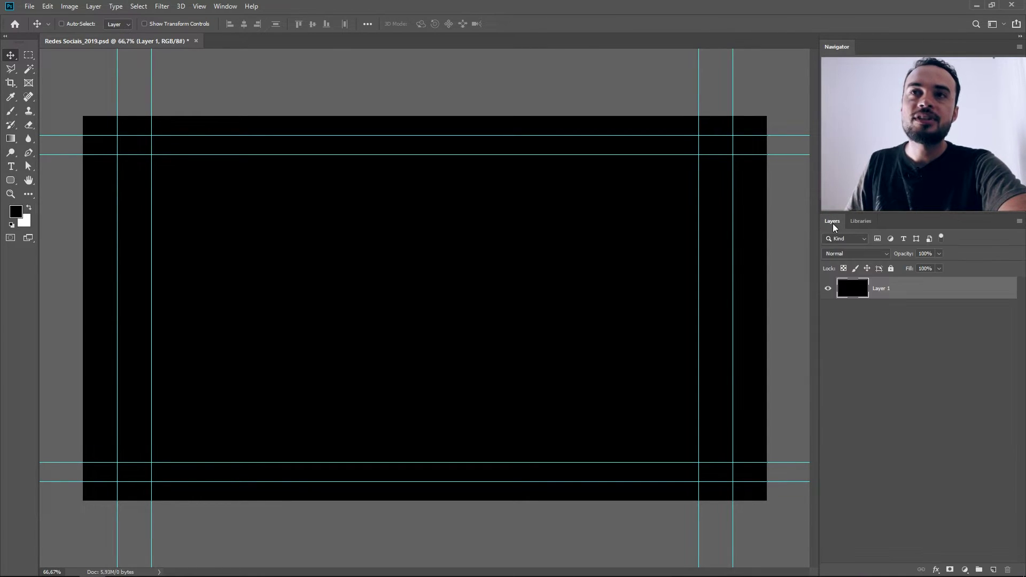
{"action": "left_click", "coordinate": [867, 223]}
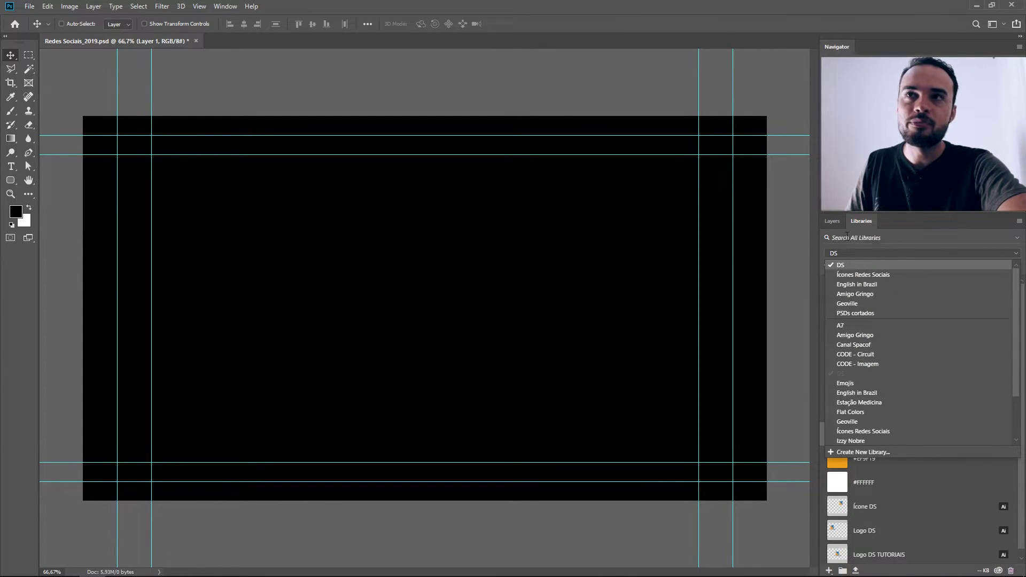
{"action": "left_click", "coordinate": [836, 221]}
{"action": "left_click", "coordinate": [836, 221]}
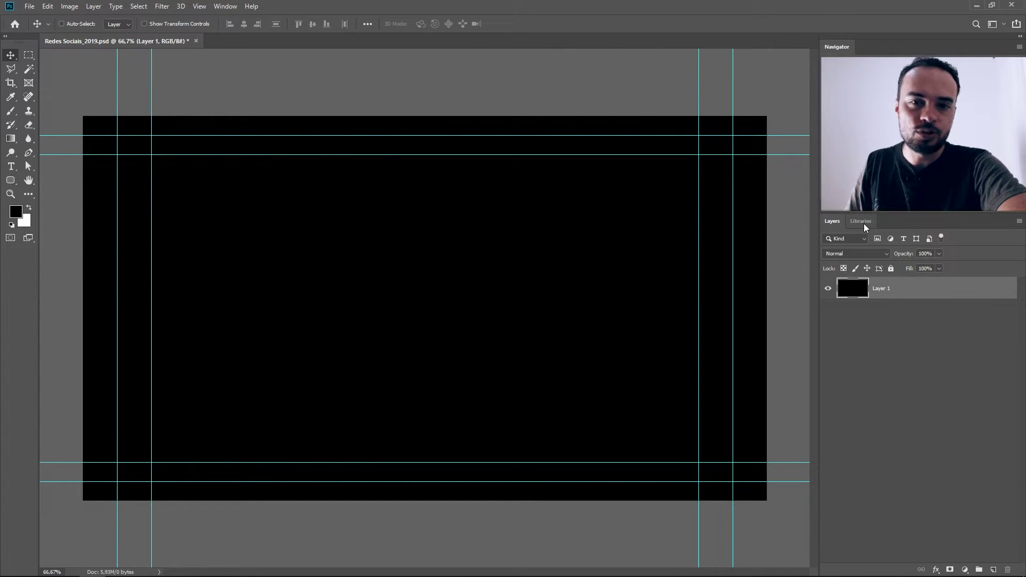
{"action": "left_click", "coordinate": [864, 223]}
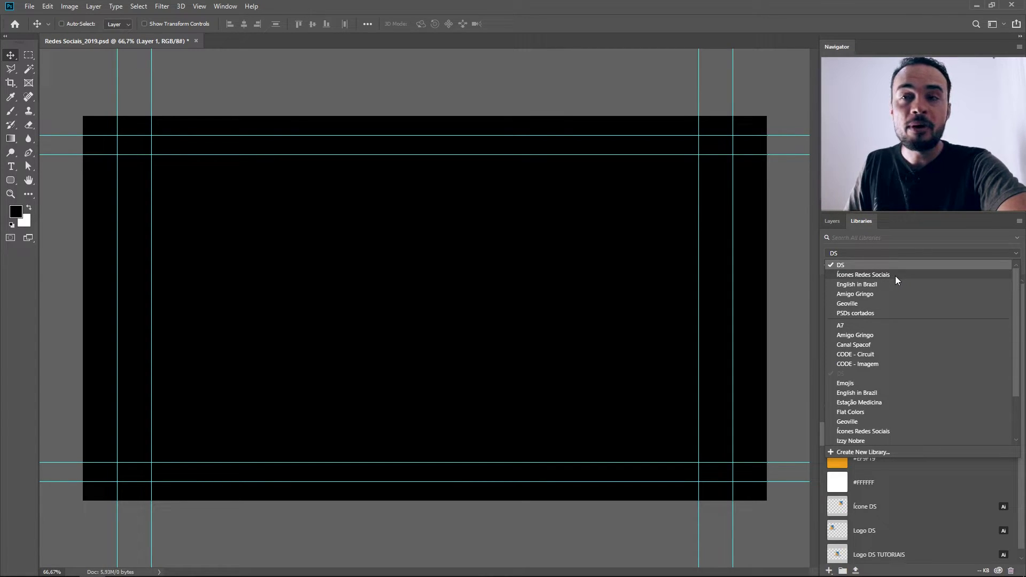
{"action": "left_click", "coordinate": [844, 275]}
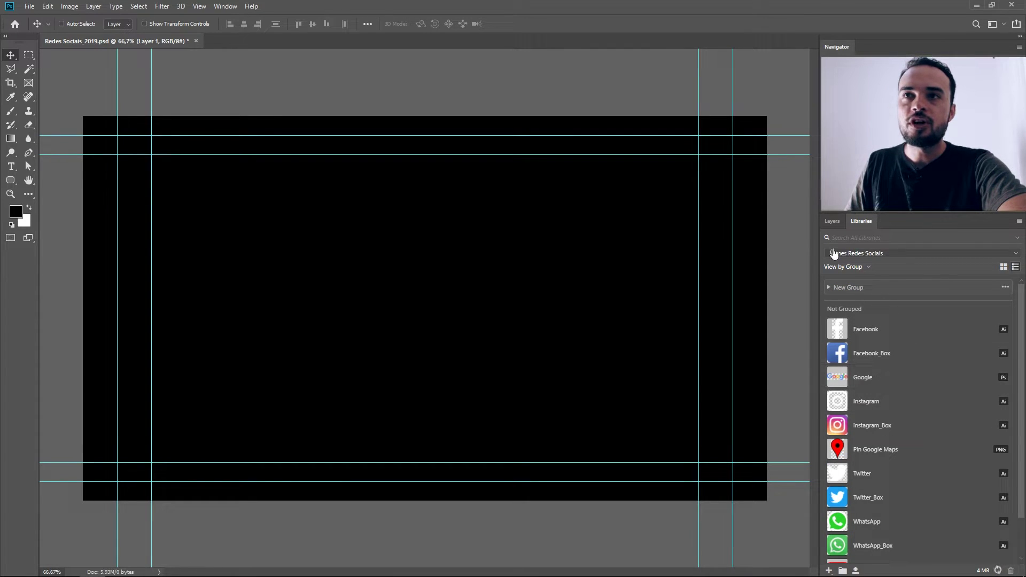
Step: Drag the Facebook asset from the library onto the centre of the black canvas
{"action": "scroll", "coordinate": [921, 353], "scroll_direction": "down", "scroll_amount": 2}
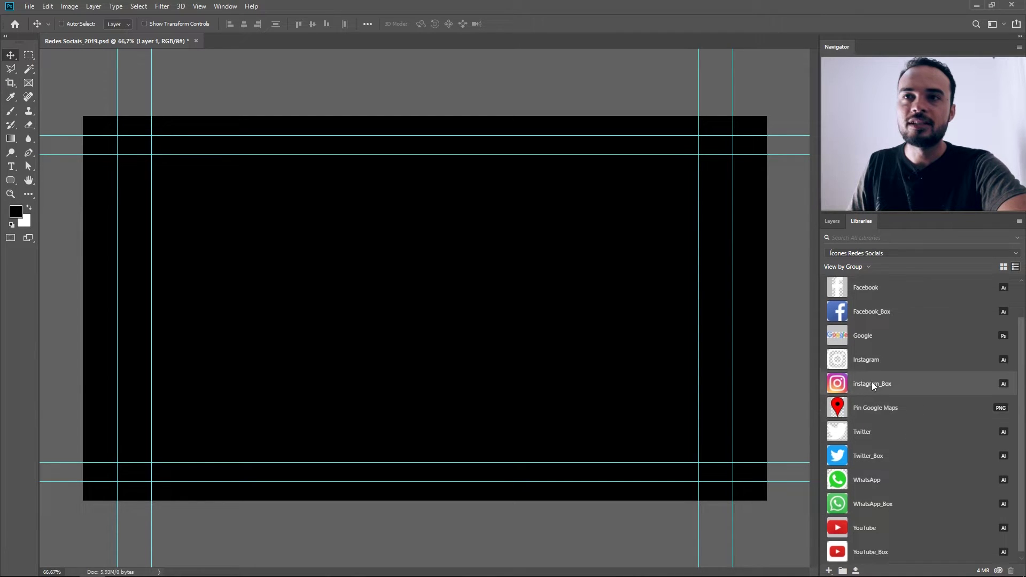
{"action": "scroll", "coordinate": [871, 368], "scroll_direction": "up", "scroll_amount": 2}
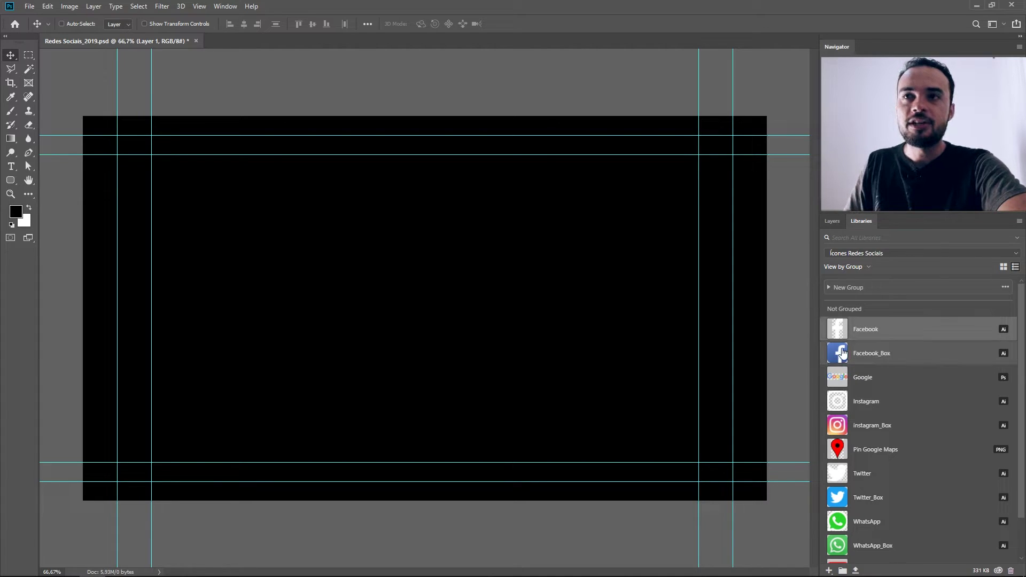
{"action": "left_click_drag", "start_coordinate": [837, 334], "coordinate": [658, 334]}
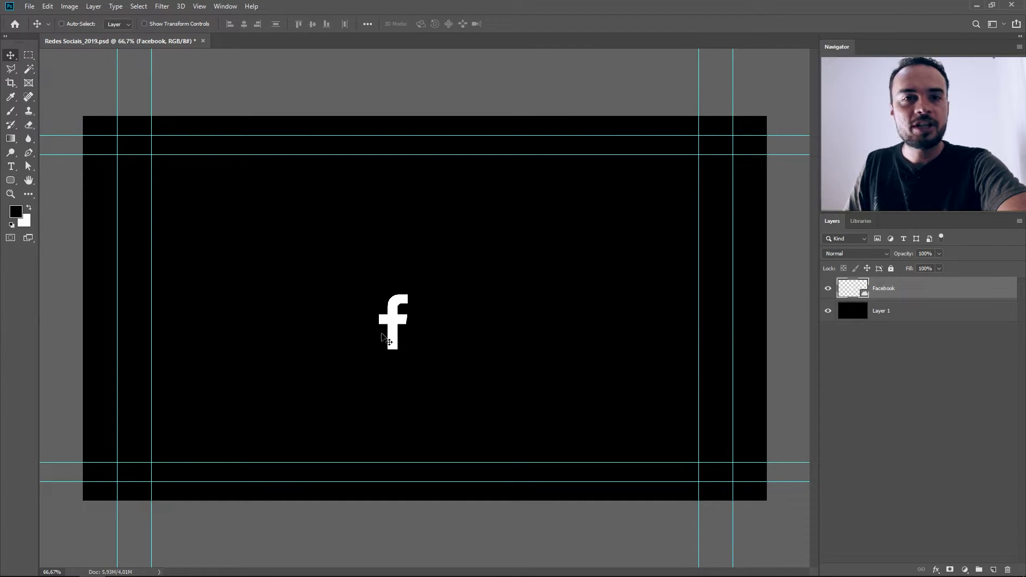
Step: Switch between the Libraries and Layers panels, ending on the Layers list
{"action": "left_click", "coordinate": [866, 223]}
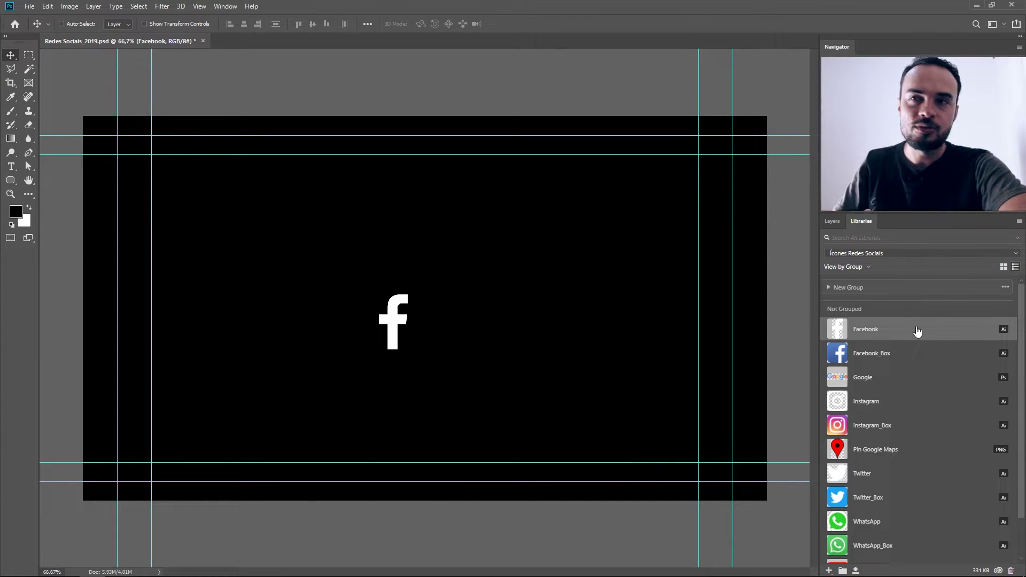
{"action": "left_click", "coordinate": [831, 223]}
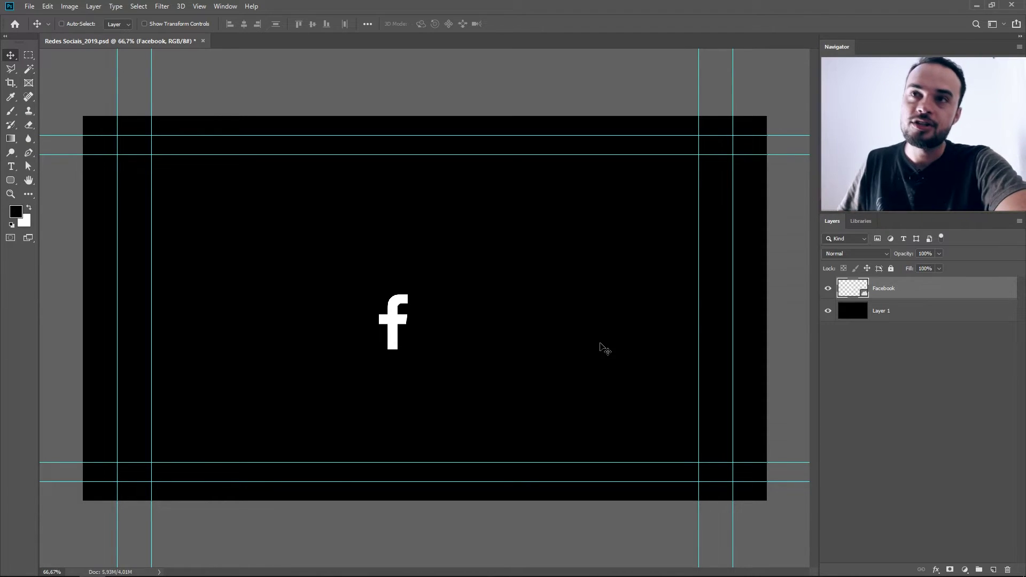
{"action": "left_click", "coordinate": [860, 223]}
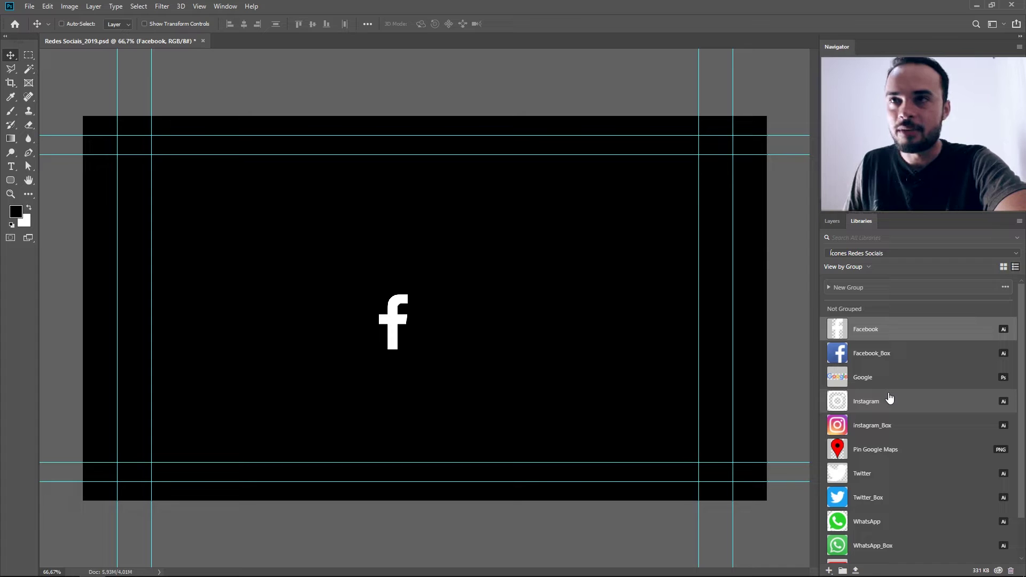
{"action": "left_click", "coordinate": [832, 220]}
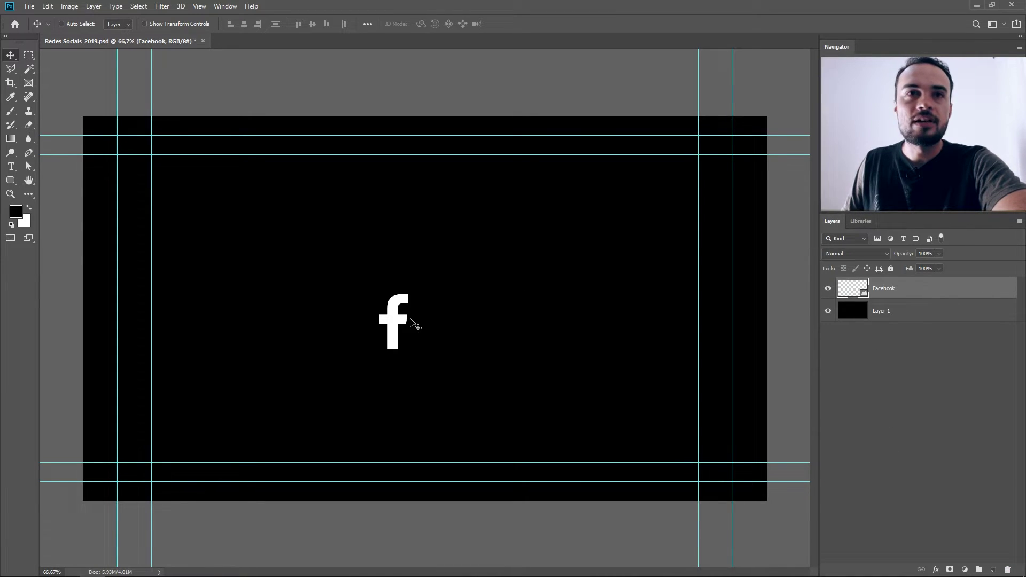
Step: Place the Instagram and Twitter icons on the canvas beside the repositioned Facebook logo
{"action": "left_click_drag", "start_coordinate": [396, 319], "coordinate": [294, 329]}
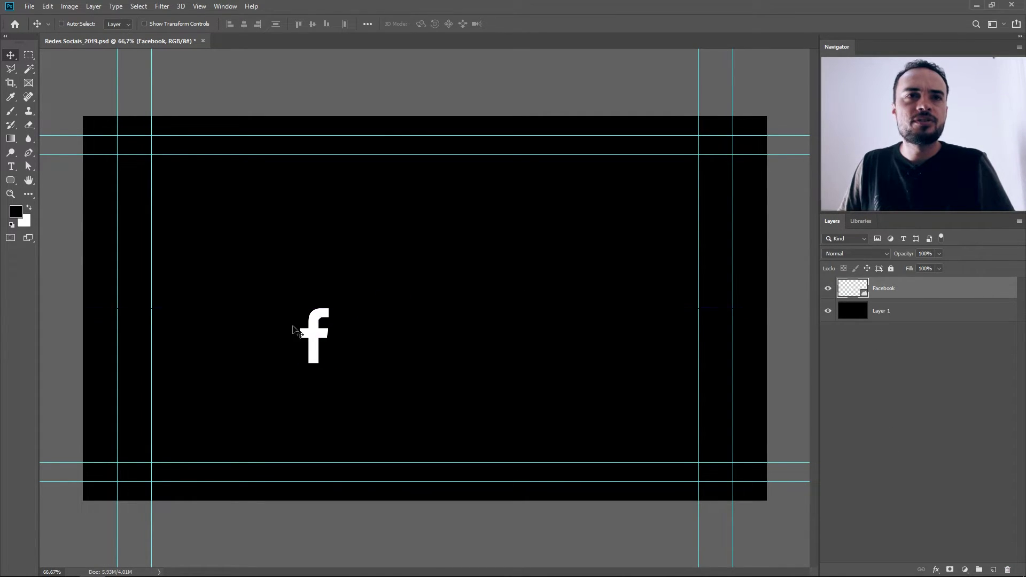
{"action": "left_click", "coordinate": [860, 220]}
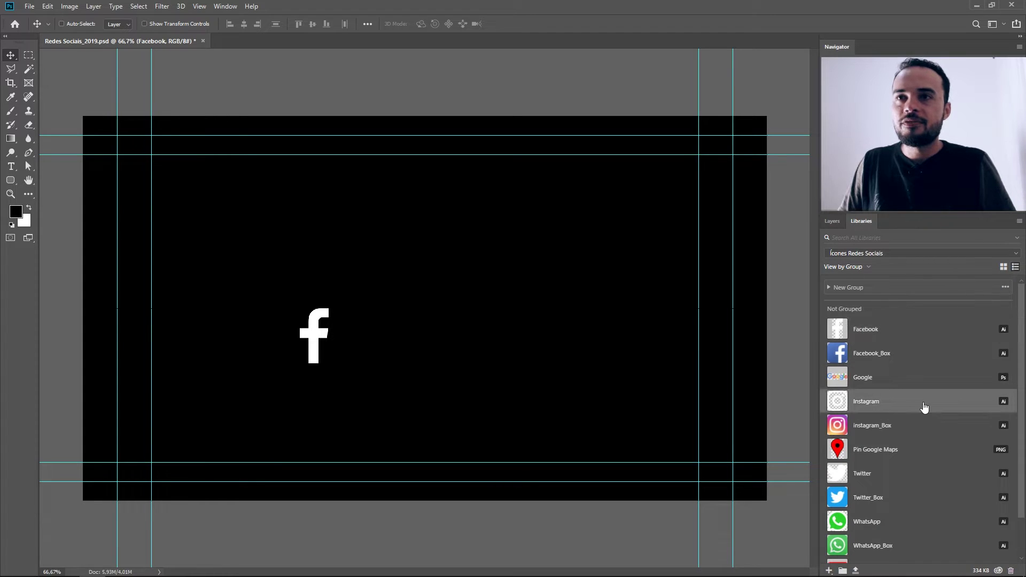
{"action": "left_click_drag", "start_coordinate": [922, 401], "coordinate": [507, 344]}
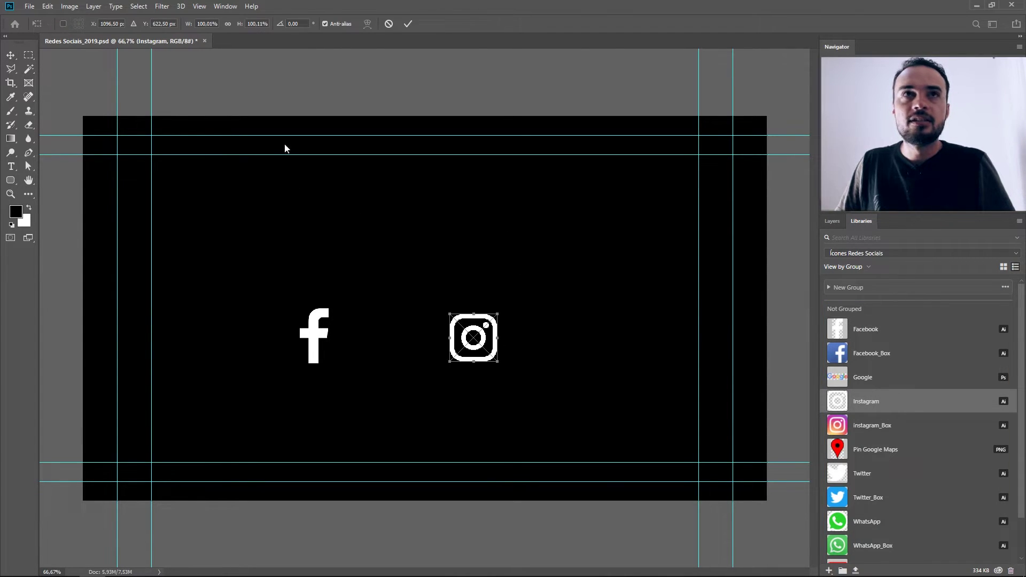
{"action": "key", "text": "Return"}
{"action": "left_click_drag", "start_coordinate": [843, 485], "coordinate": [816, 474]}
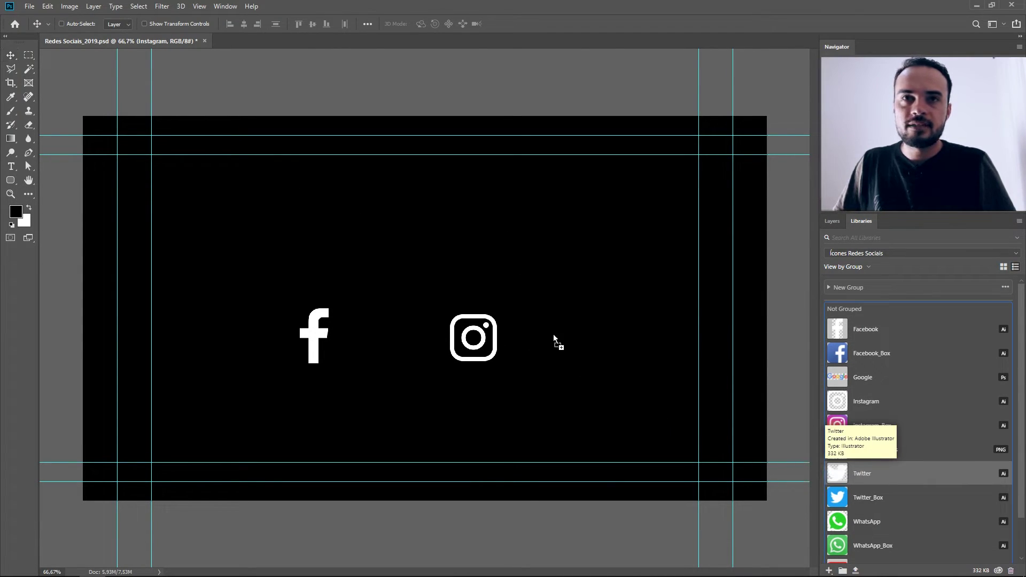
{"action": "left_click_drag", "start_coordinate": [553, 334], "coordinate": [553, 334]}
{"action": "left_click", "coordinate": [407, 23]}
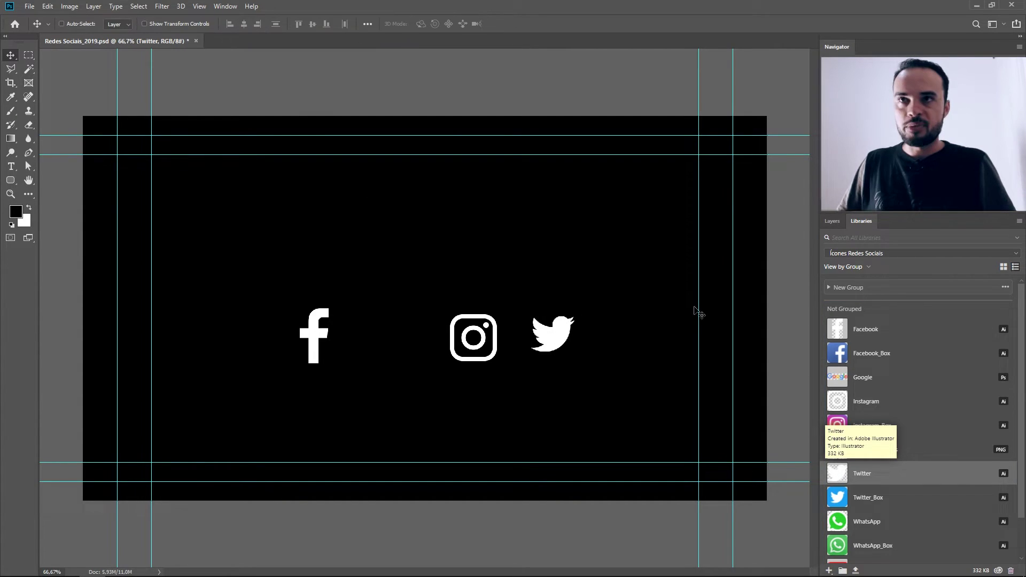
{"action": "left_click", "coordinate": [831, 220]}
{"action": "left_click_drag", "start_coordinate": [320, 335], "coordinate": [364, 306]}
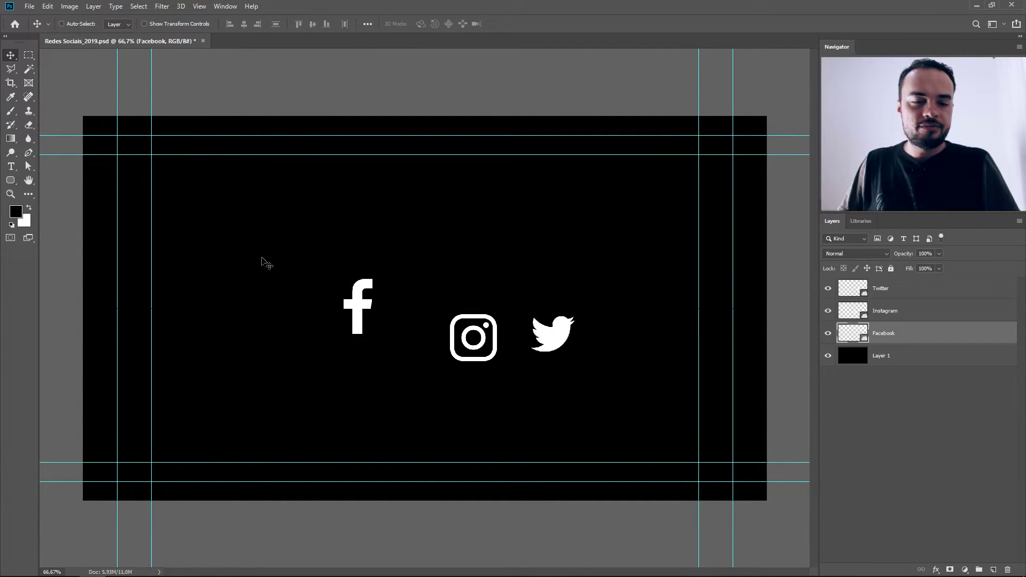
Step: Add a white text line with the user's social handle above the icons
{"action": "key", "text": "t"}
{"action": "left_click", "coordinate": [243, 200]}
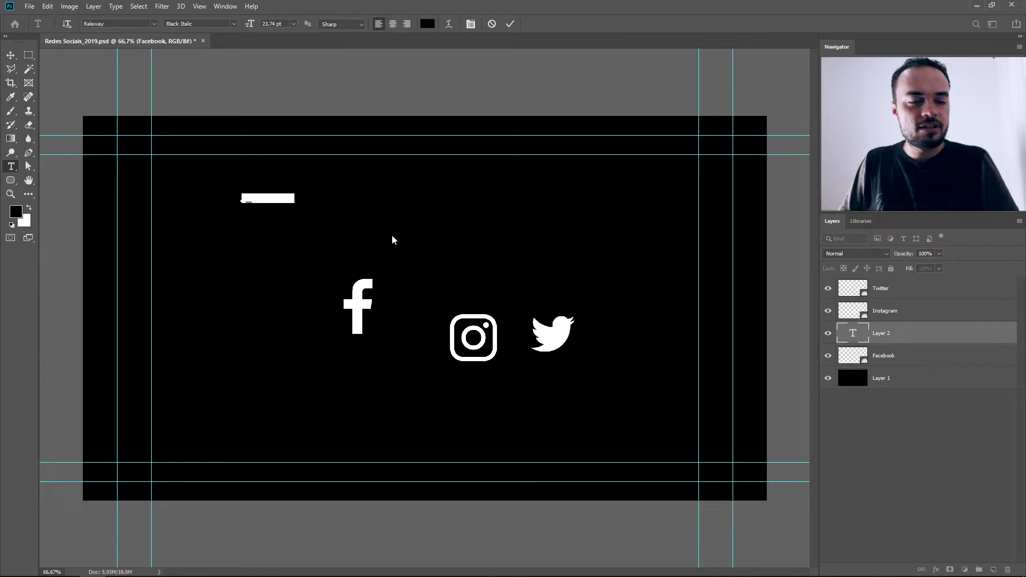
{"action": "key", "text": "BackSpace"}
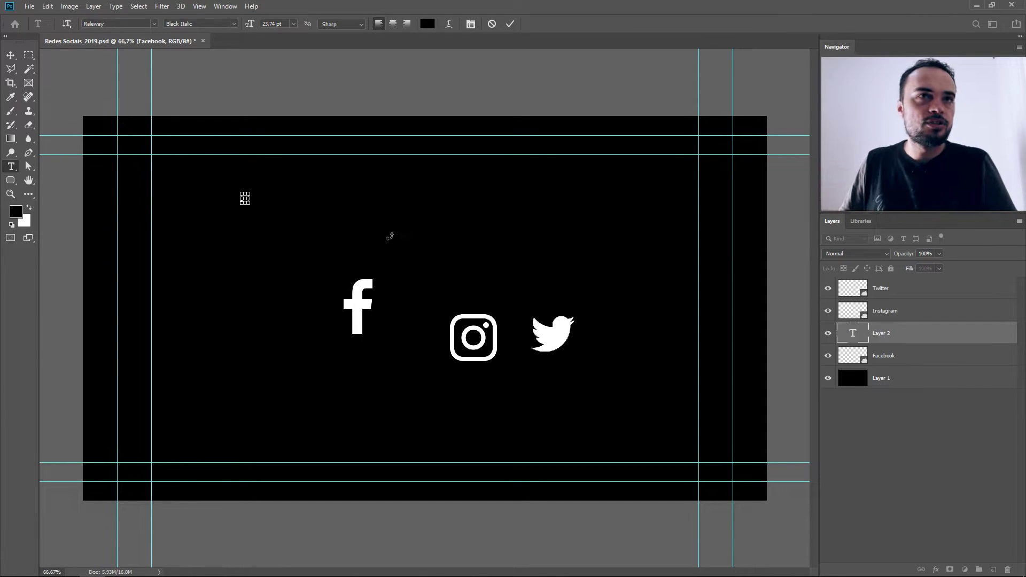
{"action": "key", "text": "ctrl+a"}
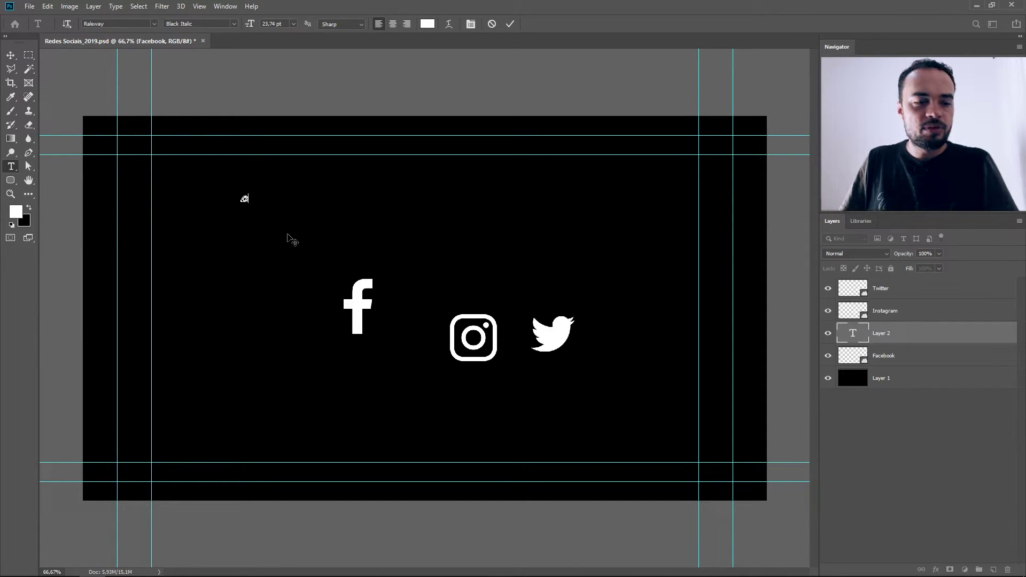
{"action": "type", "text": "danielspa"}
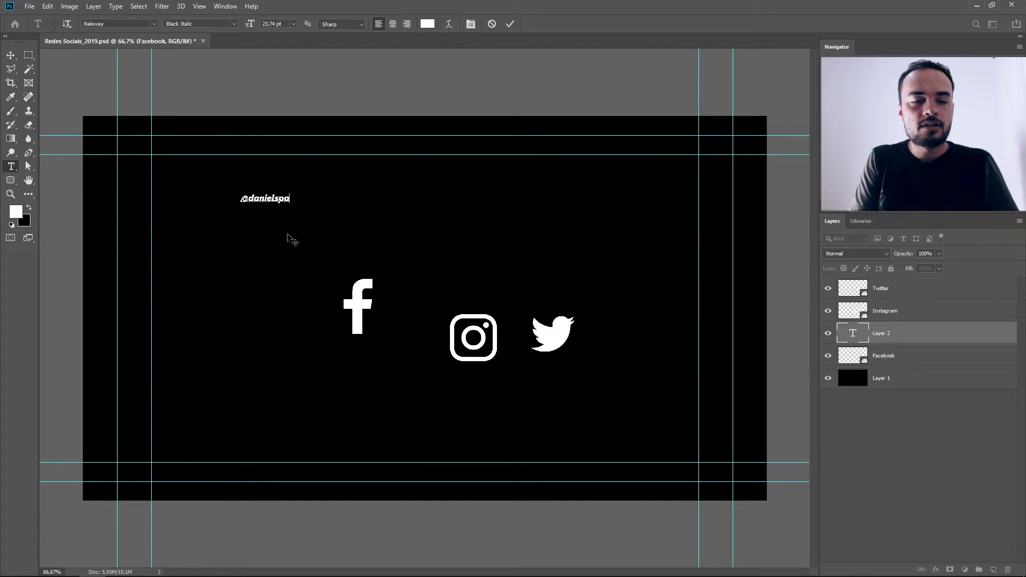
{"action": "type", "text": "cof"}
{"action": "key", "text": "ctrl+Return"}
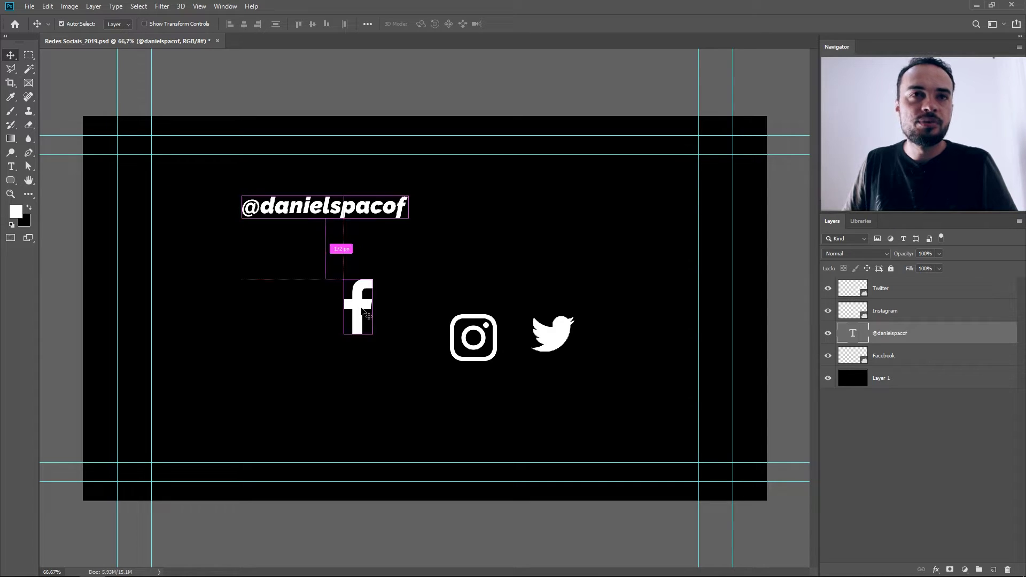
Step: Move Twitter and Facebook up aside and Instagram to the bottom-left guide corner
{"action": "left_click_drag", "start_coordinate": [352, 318], "coordinate": [624, 314]}
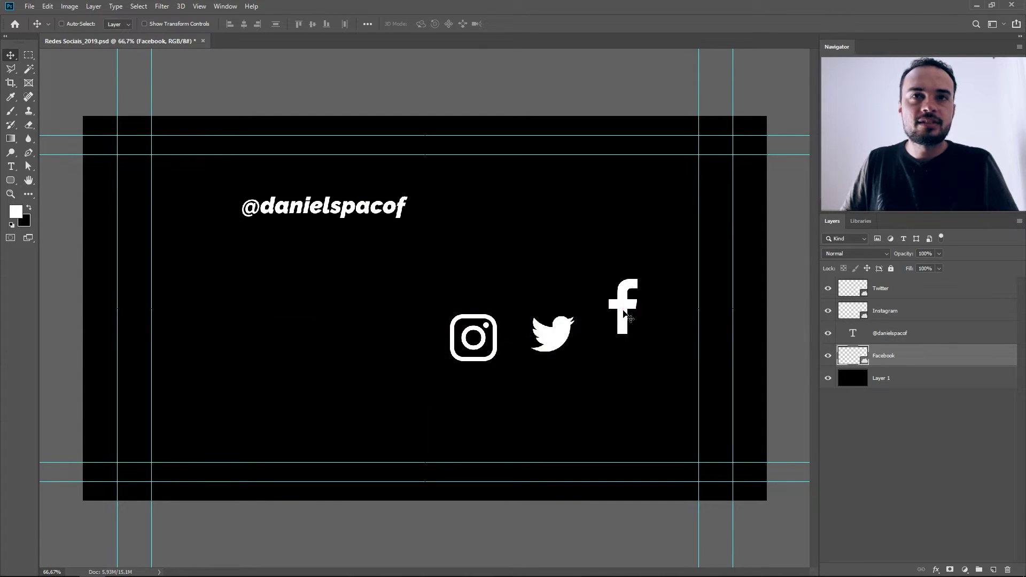
{"action": "left_click_drag", "start_coordinate": [568, 337], "coordinate": [533, 255]}
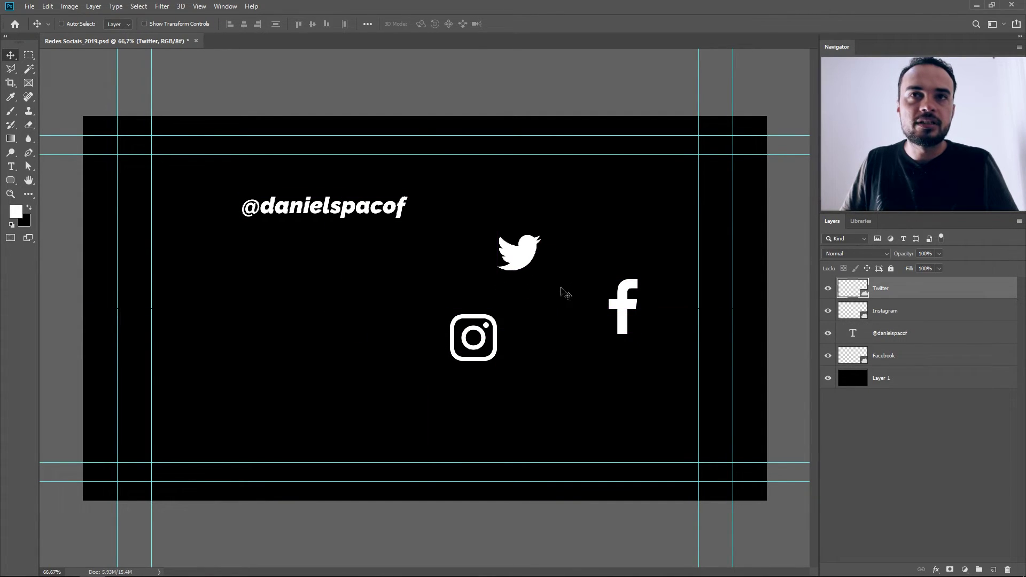
{"action": "left_click", "coordinate": [623, 315]}
{"action": "left_click_drag", "start_coordinate": [623, 316], "coordinate": [627, 250]}
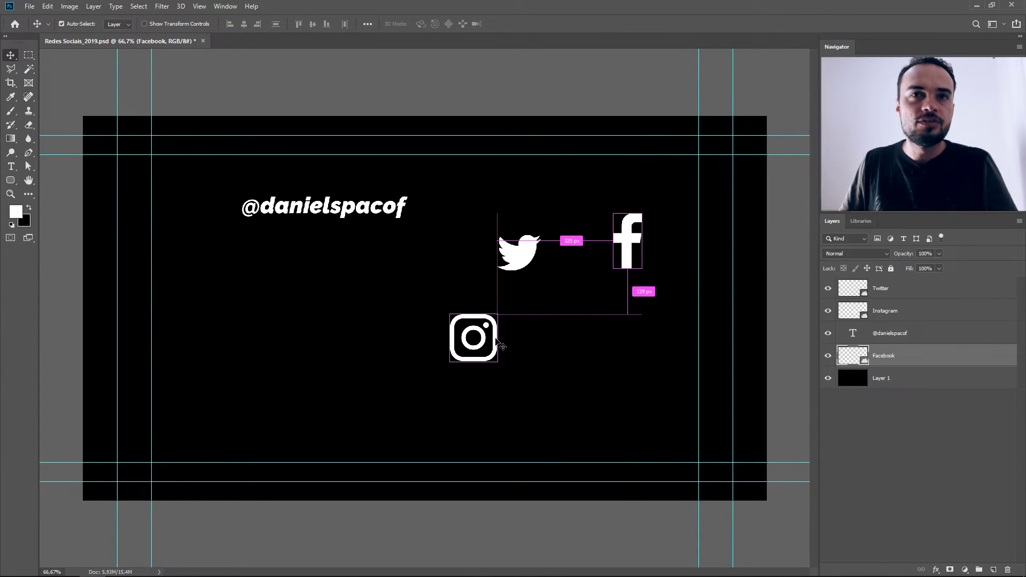
{"action": "left_click", "coordinate": [484, 338]}
{"action": "left_click_drag", "start_coordinate": [431, 317], "coordinate": [109, 414]}
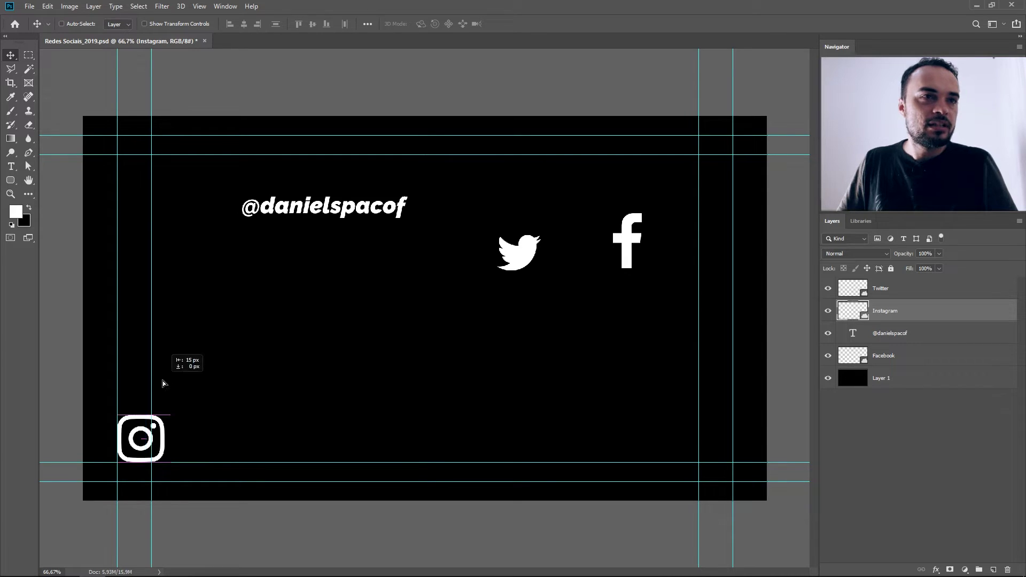
{"action": "left_click_drag", "start_coordinate": [166, 446], "coordinate": [157, 396]}
{"action": "scroll", "coordinate": [155, 403], "scroll_direction": "up", "scroll_amount": 3}
{"action": "scroll", "coordinate": [356, 272], "scroll_direction": "down", "scroll_amount": 2}
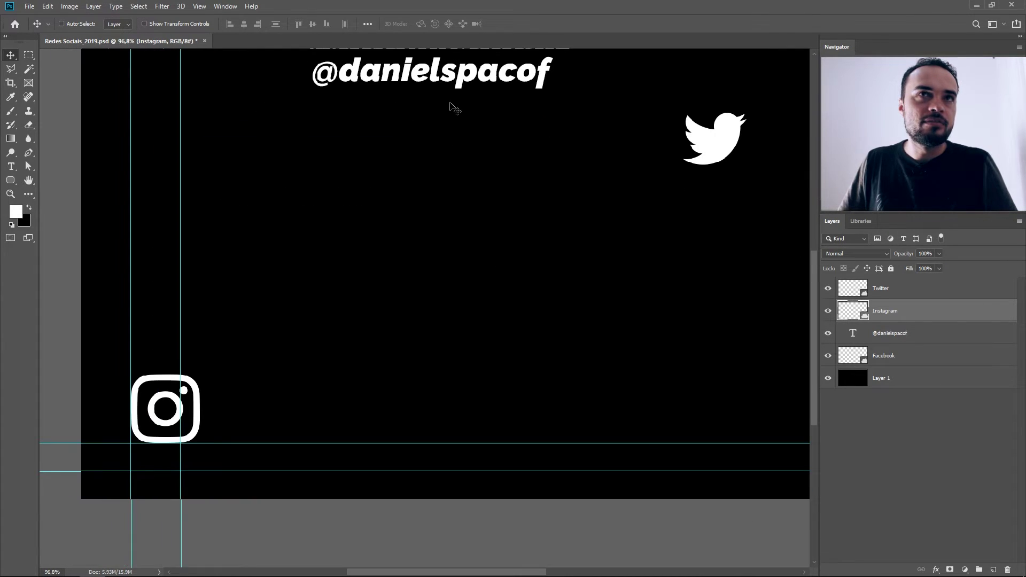
Step: Place the handle text beside the Instagram icon at the bottom left
{"action": "left_click", "coordinate": [458, 103], "text": "ctrl"}
{"action": "mouse_move", "coordinate": [459, 101]}
{"action": "left_mouse_down"}
{"action": "mouse_move", "coordinate": [412, 210]}
{"action": "mouse_move", "coordinate": [362, 441]}
{"action": "left_mouse_up"}
{"action": "scroll", "coordinate": [310, 350], "scroll_direction": "down", "scroll_amount": 1}
{"action": "scroll", "coordinate": [288, 383], "scroll_direction": "up", "scroll_amount": 2}
{"action": "scroll", "coordinate": [288, 380], "scroll_direction": "down", "scroll_amount": 2}
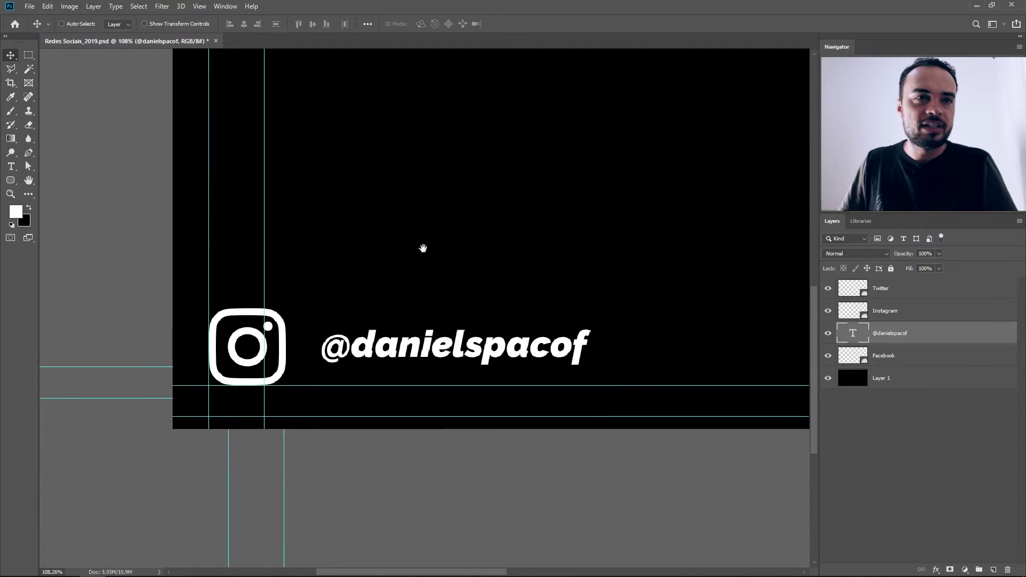
{"action": "scroll", "coordinate": [422, 245], "scroll_direction": "up", "scroll_amount": 1}
{"action": "scroll", "coordinate": [223, 240], "scroll_direction": "up", "scroll_amount": 2}
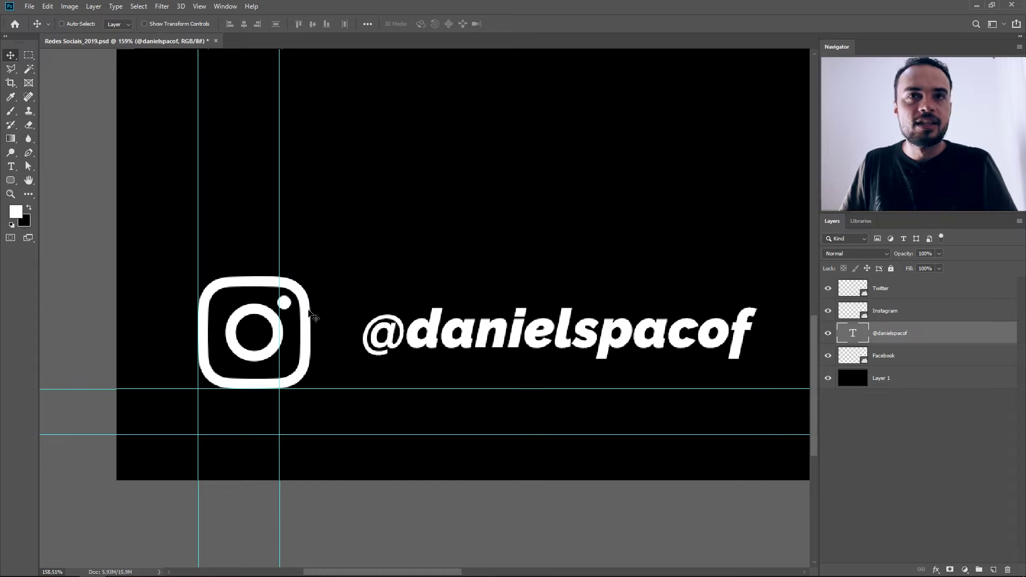
{"action": "scroll", "coordinate": [258, 297], "scroll_direction": "down", "scroll_amount": 2}
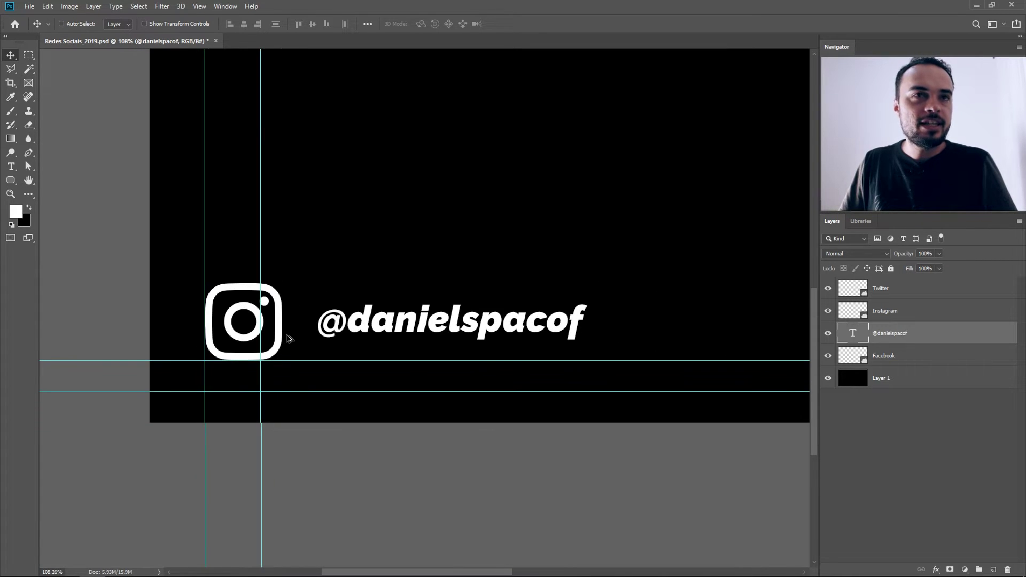
{"action": "scroll", "coordinate": [336, 267], "scroll_direction": "down", "scroll_amount": 2}
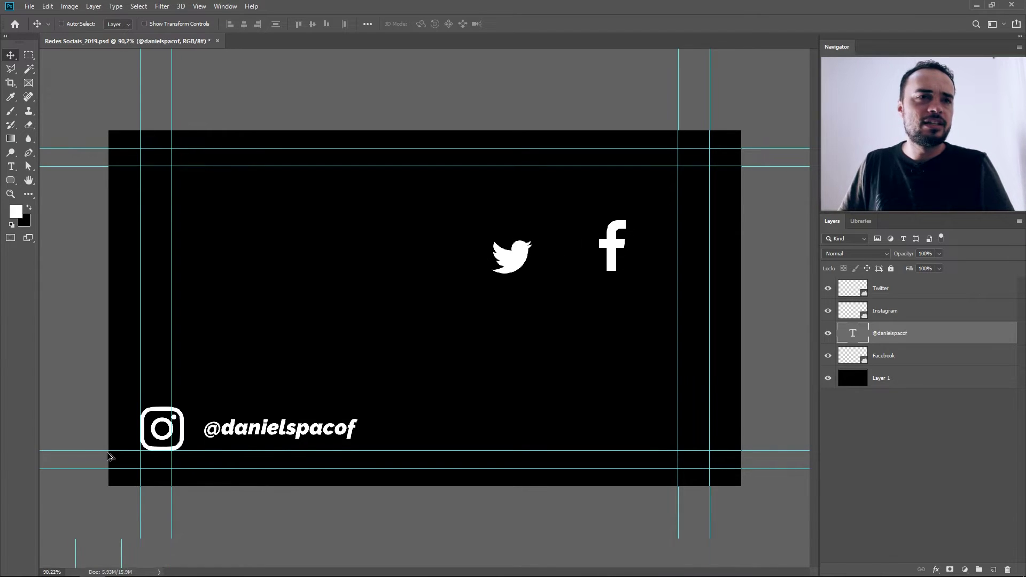
{"action": "scroll", "coordinate": [109, 456], "scroll_direction": "up", "scroll_amount": 2}
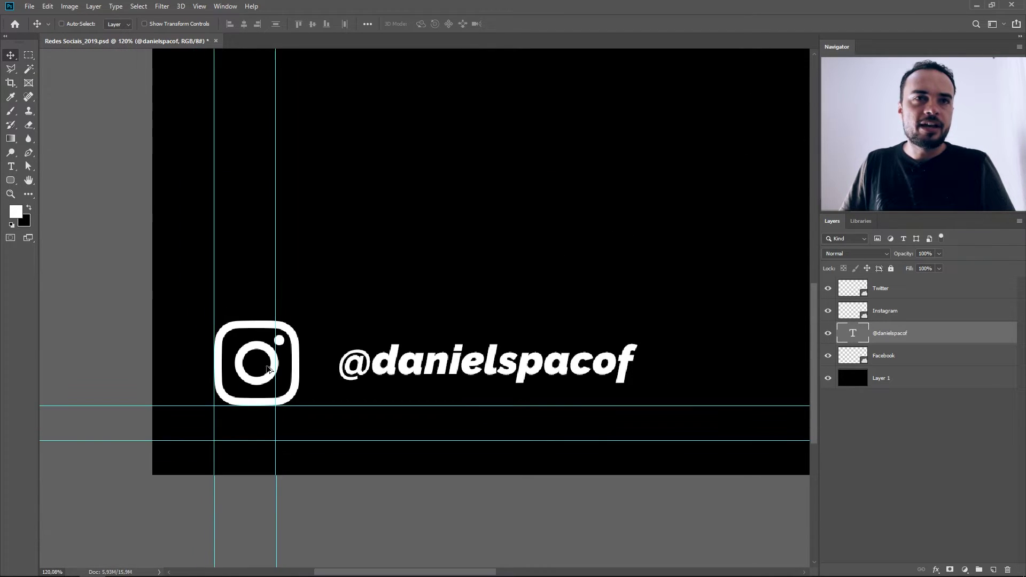
{"action": "scroll", "coordinate": [267, 368], "scroll_direction": "up", "scroll_amount": 1}
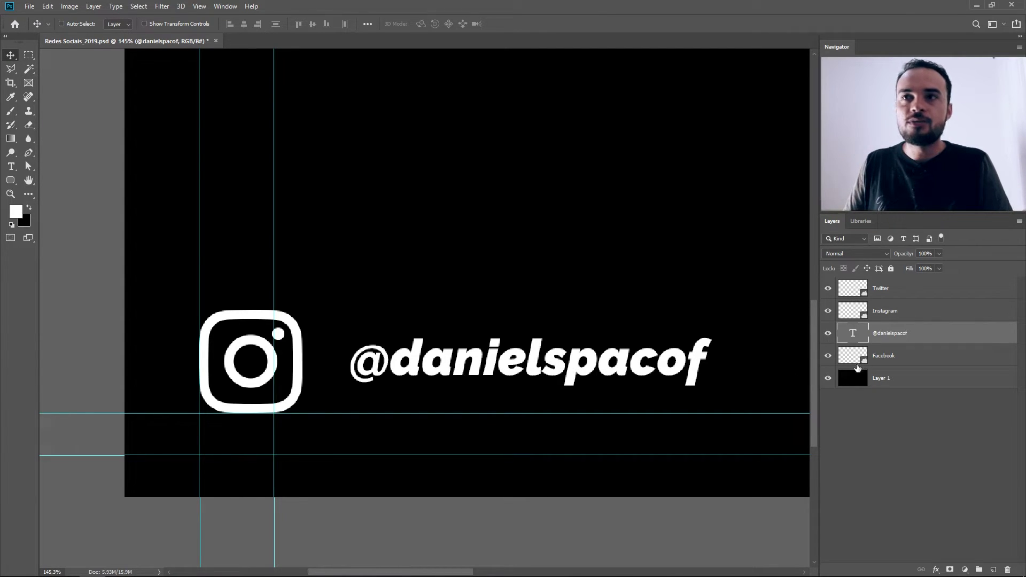
Step: Hide the guides and shrink the Instagram icon slightly with Free Transform
{"action": "left_click", "coordinate": [828, 378]}
{"action": "left_click", "coordinate": [827, 378]}
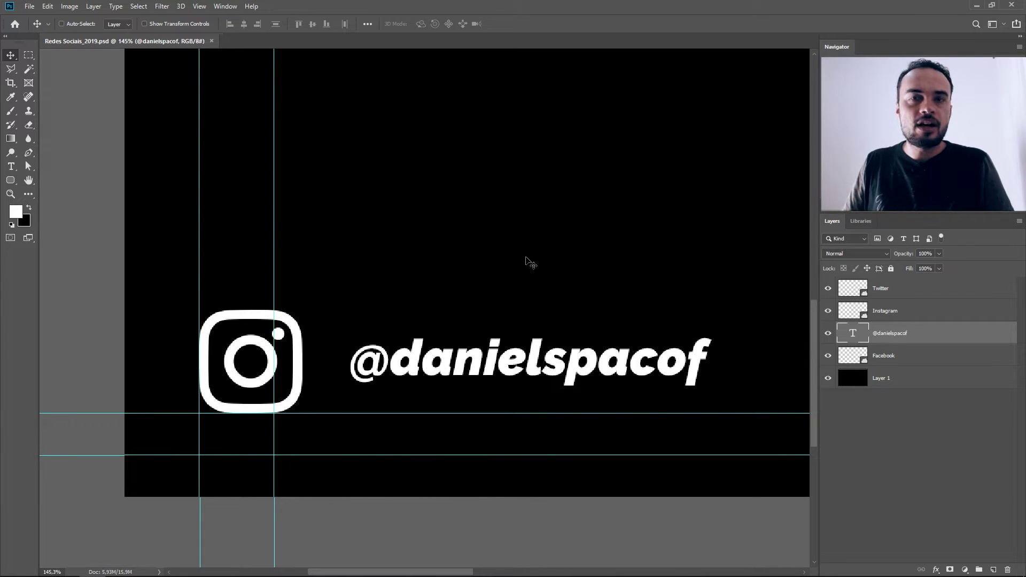
{"action": "key", "text": "ctrl+semicolon"}
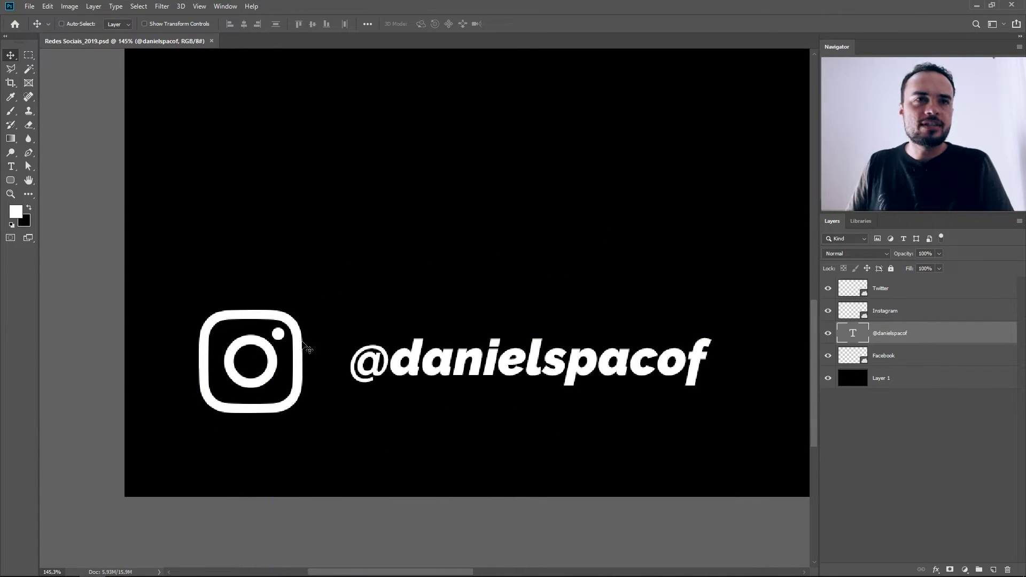
{"action": "left_click", "coordinate": [309, 350], "text": "ctrl"}
{"action": "key", "text": "ctrl+t"}
{"action": "left_click_drag", "start_coordinate": [309, 312], "coordinate": [319, 323]}
{"action": "key", "text": "Return"}
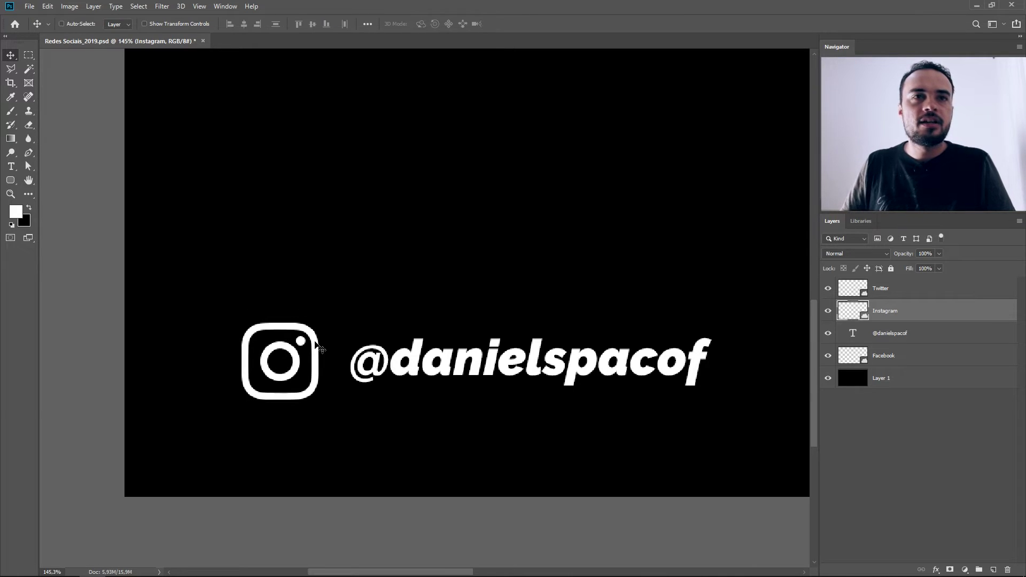
Step: Draw a 150 × 150 px rounded rectangle over the Instagram icon
{"action": "left_click", "coordinate": [13, 183]}
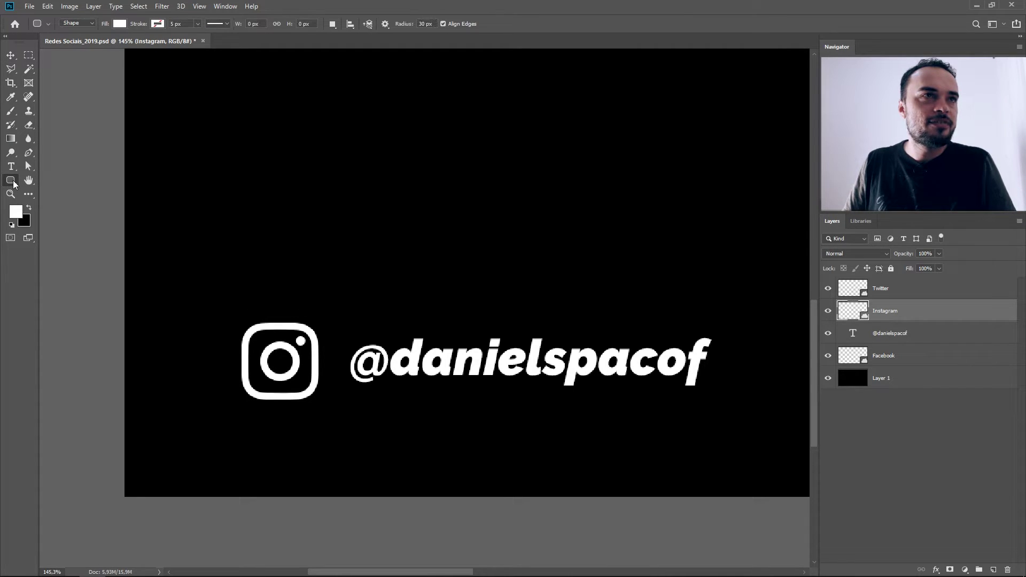
{"action": "right_click", "coordinate": [10, 183]}
{"action": "left_click", "coordinate": [11, 183]}
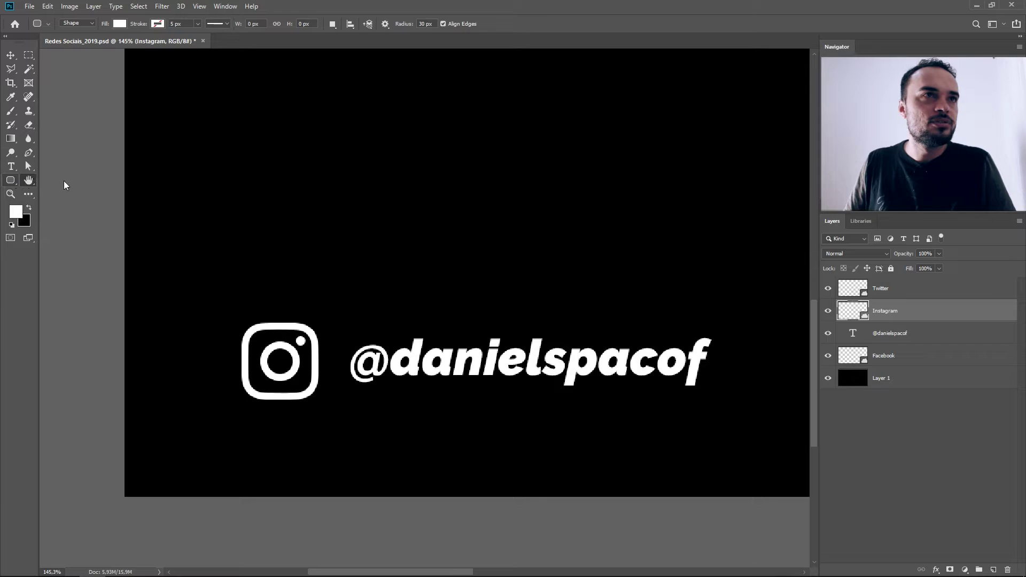
{"action": "left_click_drag", "start_coordinate": [64, 185], "coordinate": [66, 187]}
{"action": "right_click", "coordinate": [11, 184]}
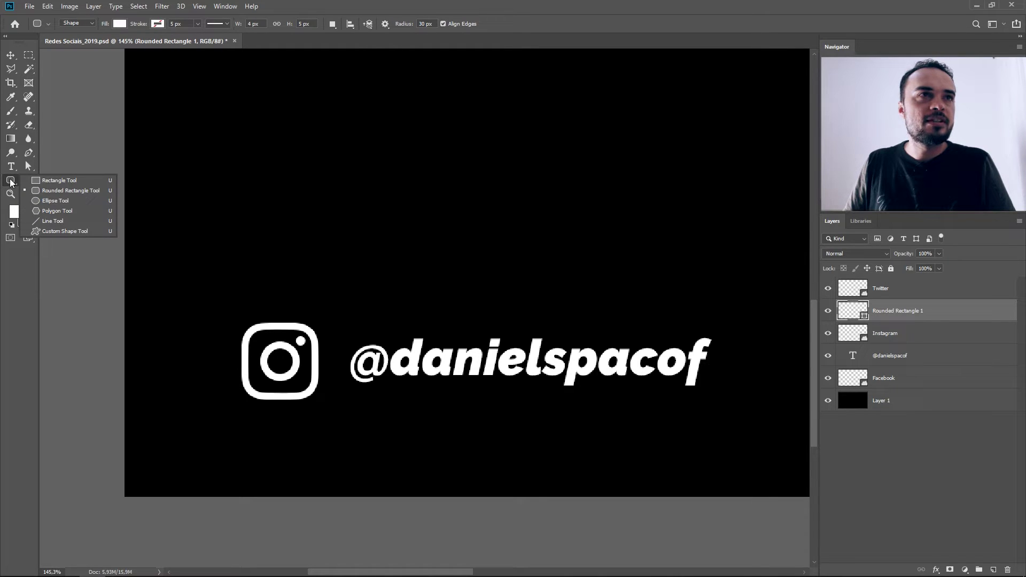
{"action": "left_click", "coordinate": [74, 191]}
{"action": "left_click_drag", "start_coordinate": [242, 293], "coordinate": [349, 403]}
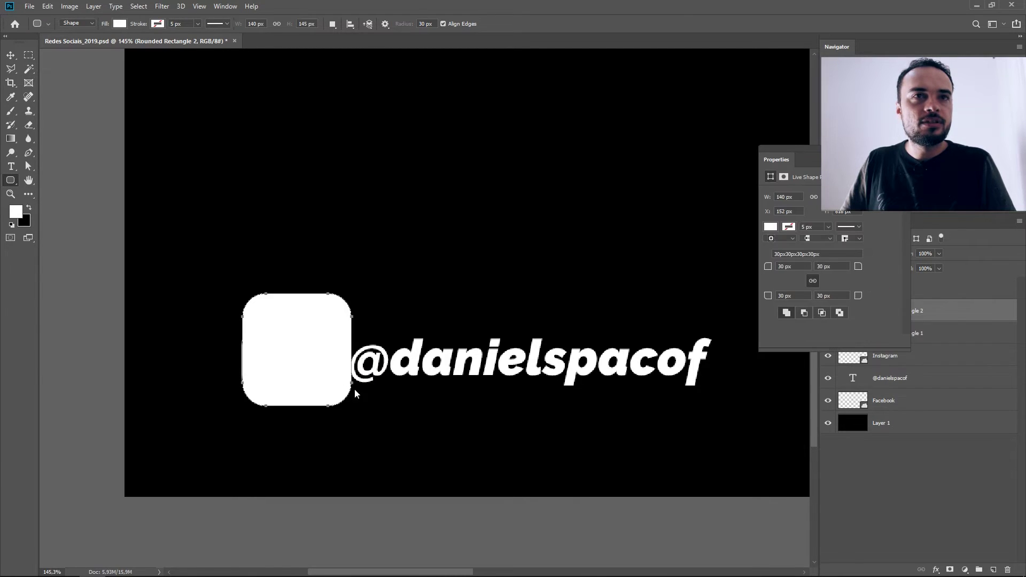
{"action": "left_click", "coordinate": [396, 285]}
{"action": "key", "text": "Return"}
Step: Set the linked corner radius to 20 px in Live Shape Properties and close the panel
{"action": "mouse_move", "coordinate": [486, 104]}
{"action": "left_mouse_down"}
{"action": "mouse_move", "coordinate": [546, 94]}
{"action": "mouse_move", "coordinate": [514, 107]}
{"action": "left_mouse_up"}
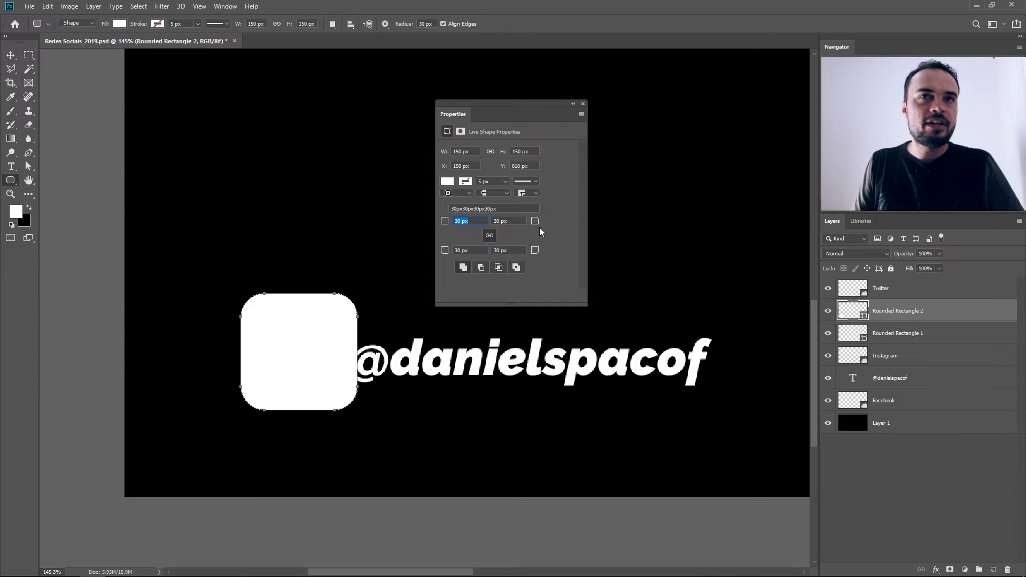
{"action": "type", "text": "15"}
{"action": "key", "text": "Tab"}
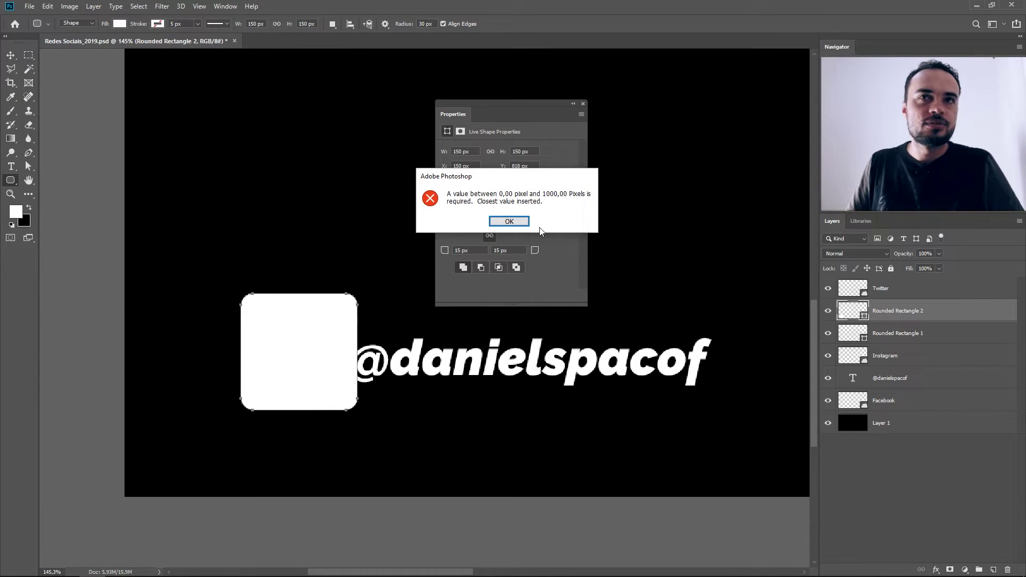
{"action": "left_click", "coordinate": [510, 223]}
{"action": "key", "text": "Tab"}
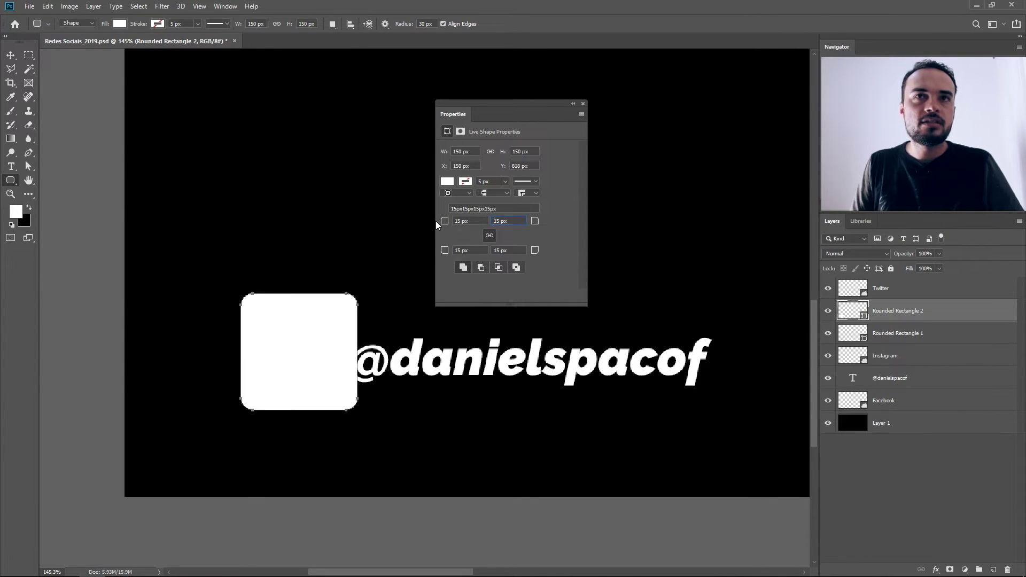
{"action": "type", "text": "2"}
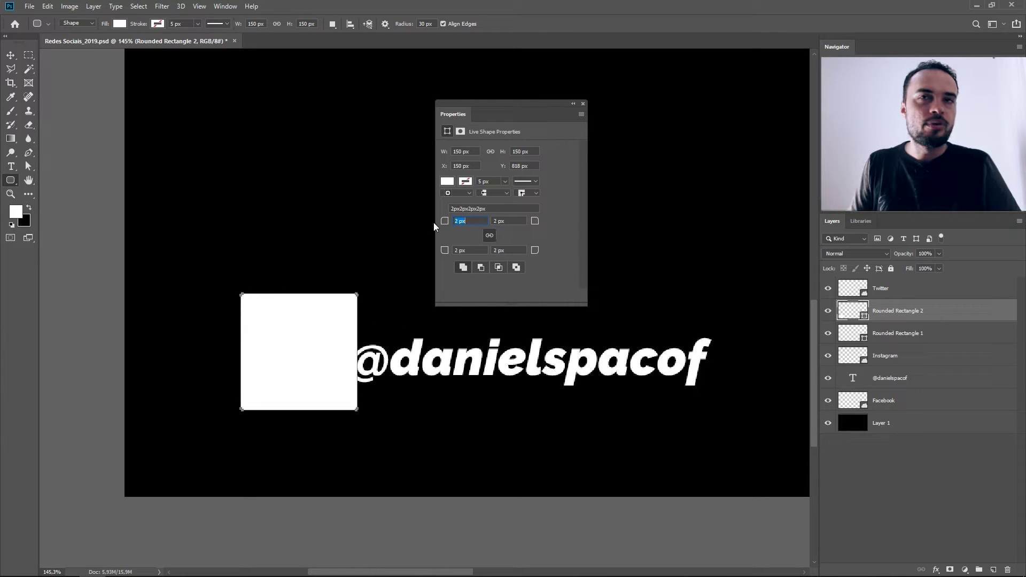
{"action": "type", "text": "0"}
{"action": "key", "text": "Tab"}
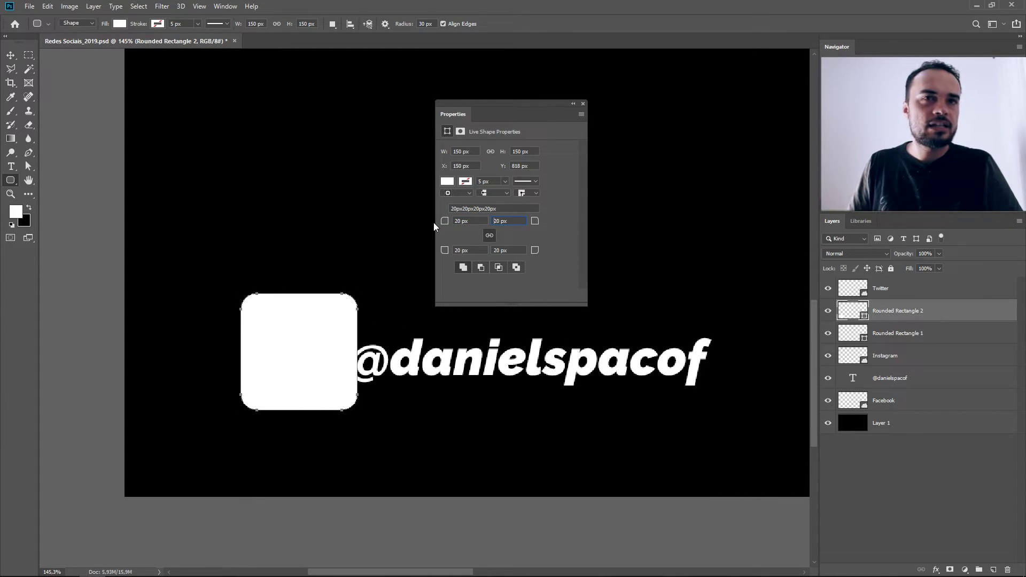
{"action": "left_click", "coordinate": [583, 103]}
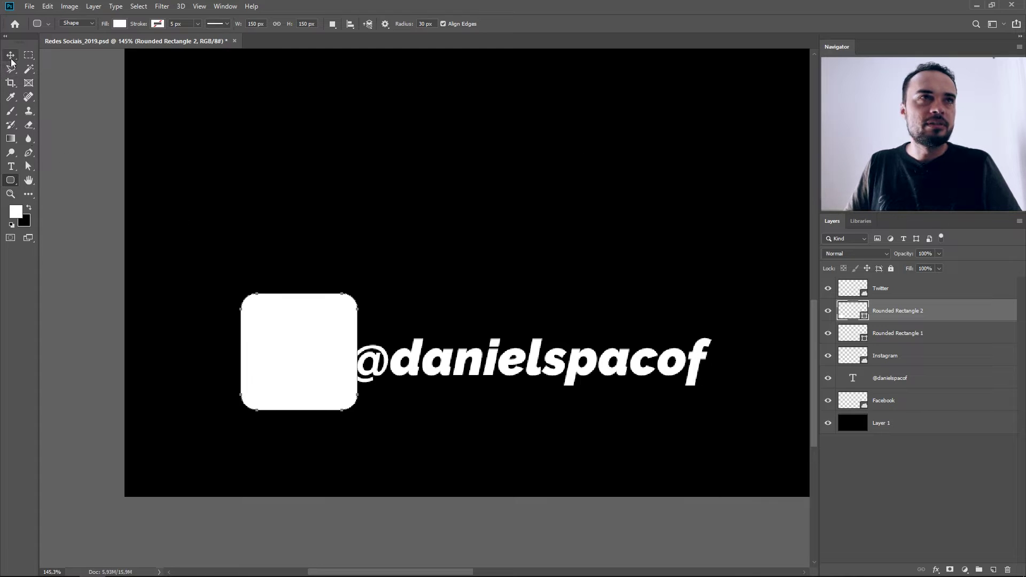
{"action": "left_click", "coordinate": [12, 60]}
Step: Move the Facebook layer up below Twitter and hide it
{"action": "left_click", "coordinate": [914, 370]}
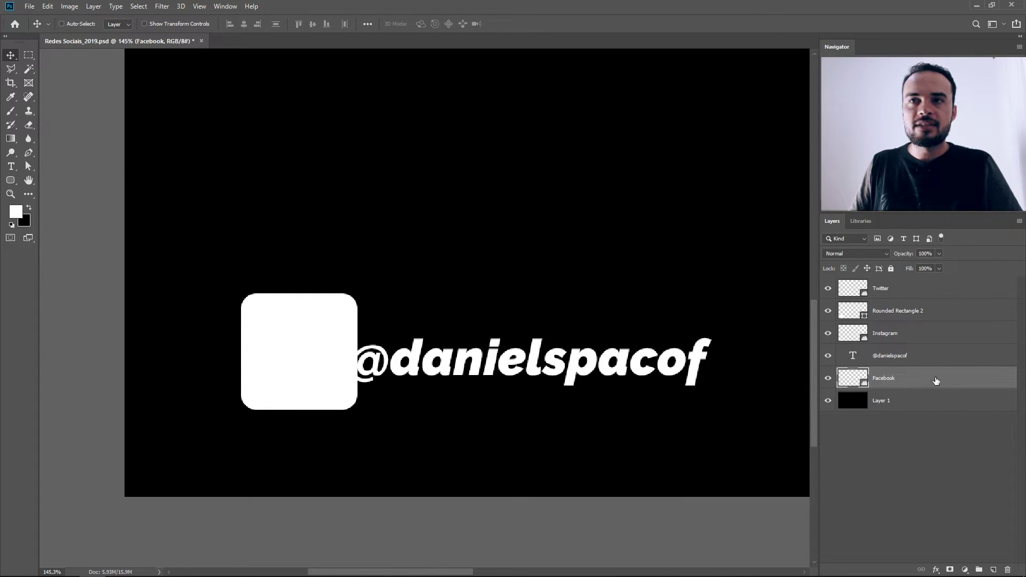
{"action": "left_click_drag", "start_coordinate": [928, 377], "coordinate": [922, 308]}
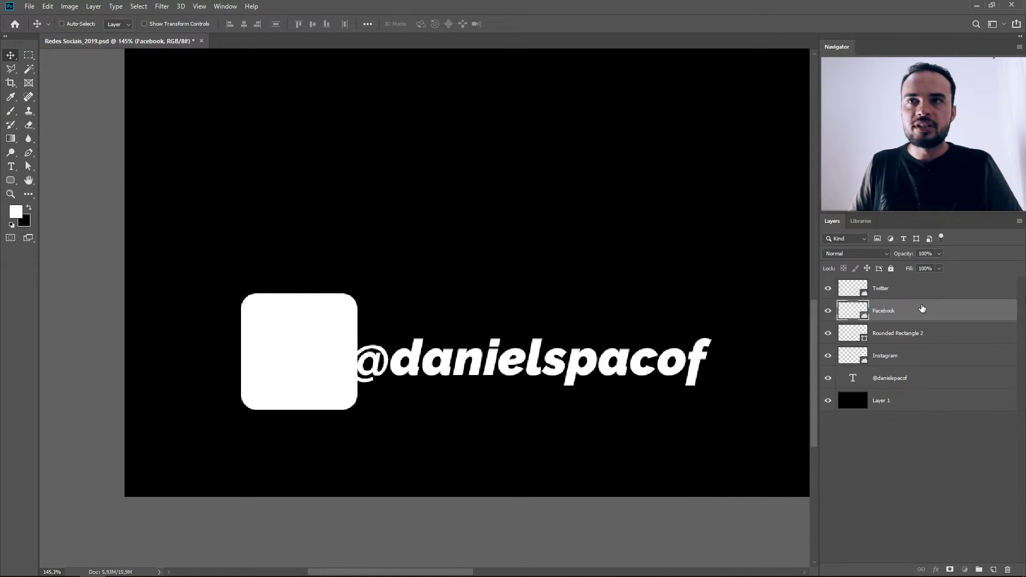
{"action": "left_click", "coordinate": [829, 311]}
{"action": "mouse_move", "coordinate": [921, 336]}
{"action": "left_mouse_down"}
{"action": "mouse_move", "coordinate": [921, 362]}
{"action": "mouse_move", "coordinate": [917, 346]}
{"action": "left_mouse_up"}
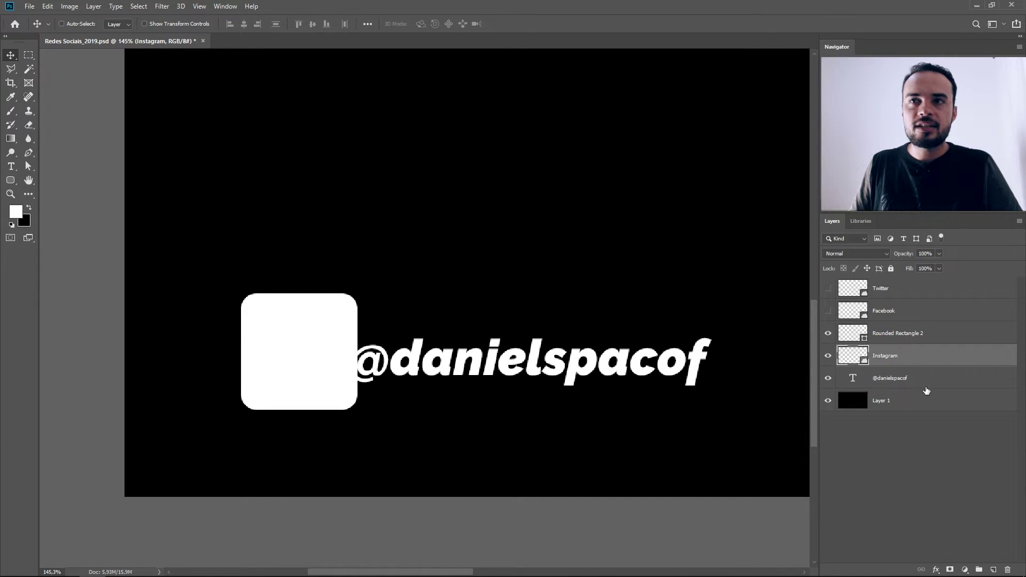
Step: Rename the Rounded Rectangle 2 layer to 'box rede social'
{"action": "left_click", "coordinate": [939, 337]}
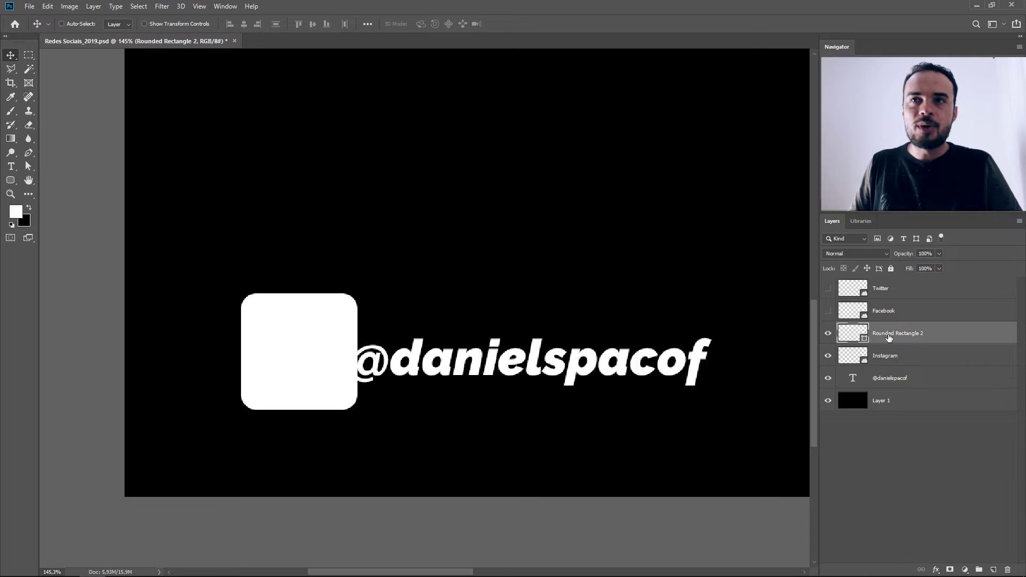
{"action": "double_click", "coordinate": [904, 333]}
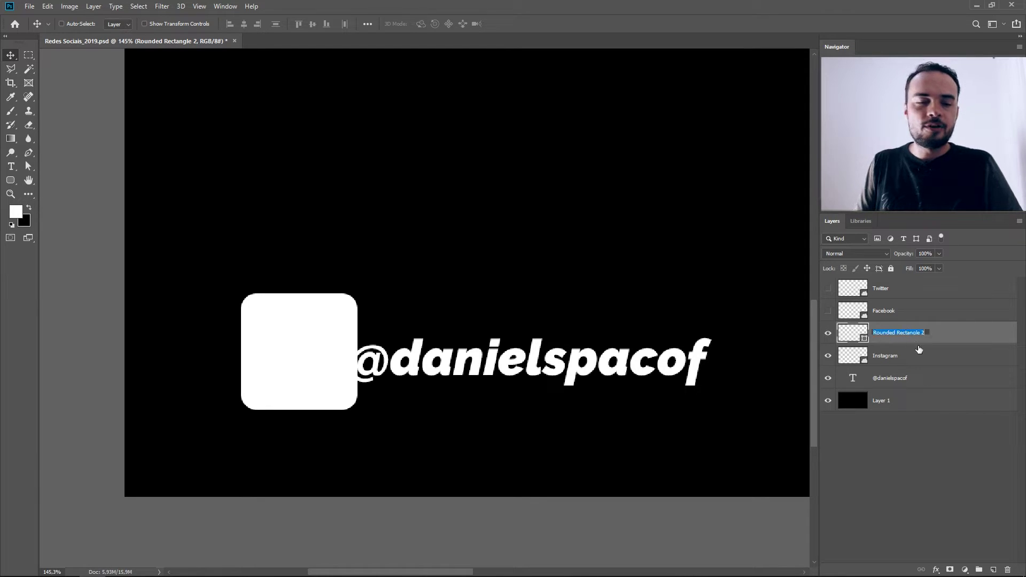
{"action": "type", "text": "box re"}
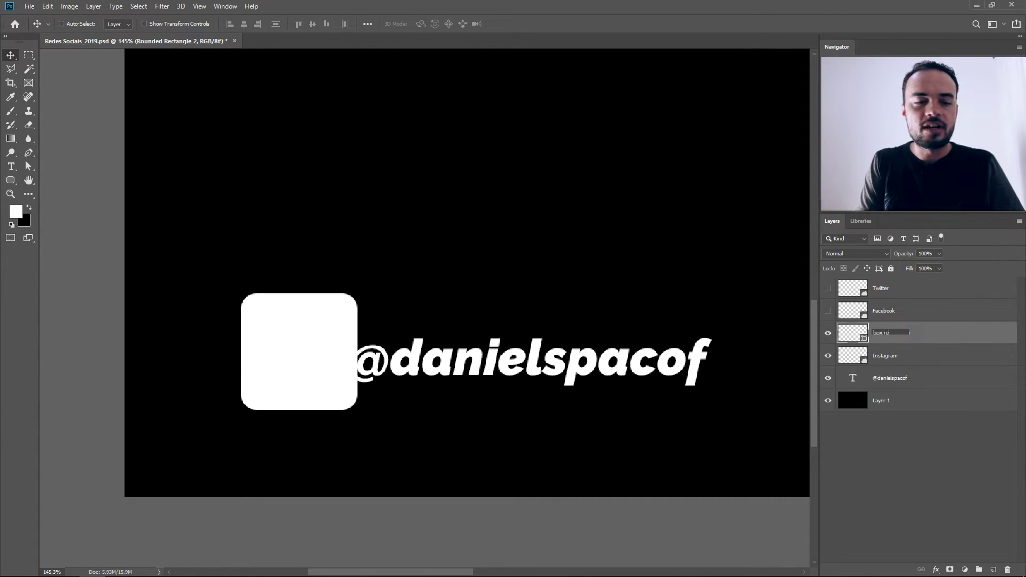
{"action": "type", "text": "de social"}
{"action": "left_click", "coordinate": [851, 357]}
Step: Hide the handle text layer and move box rede social beneath the Instagram layer
{"action": "left_click", "coordinate": [827, 334]}
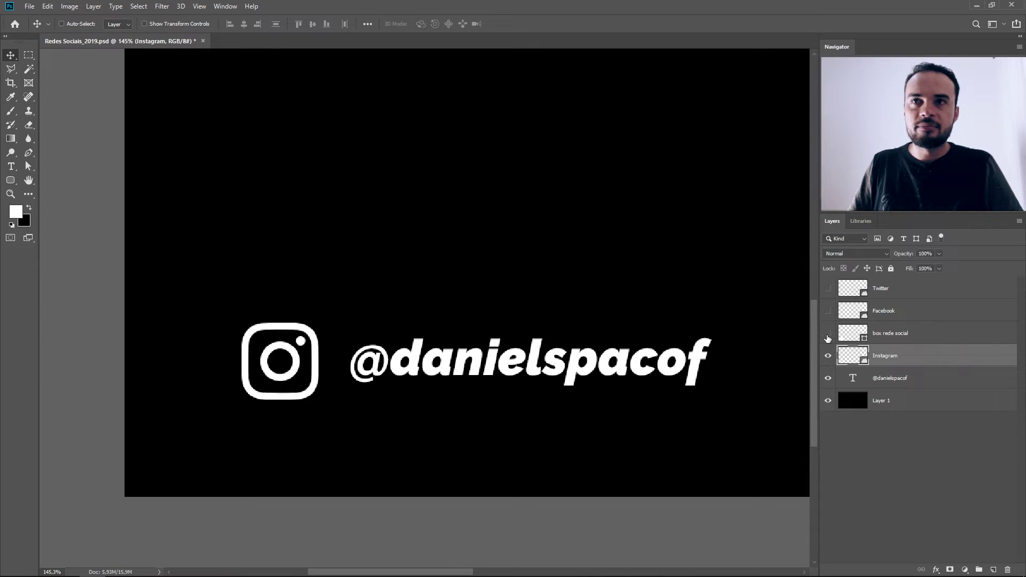
{"action": "left_click", "coordinate": [865, 385]}
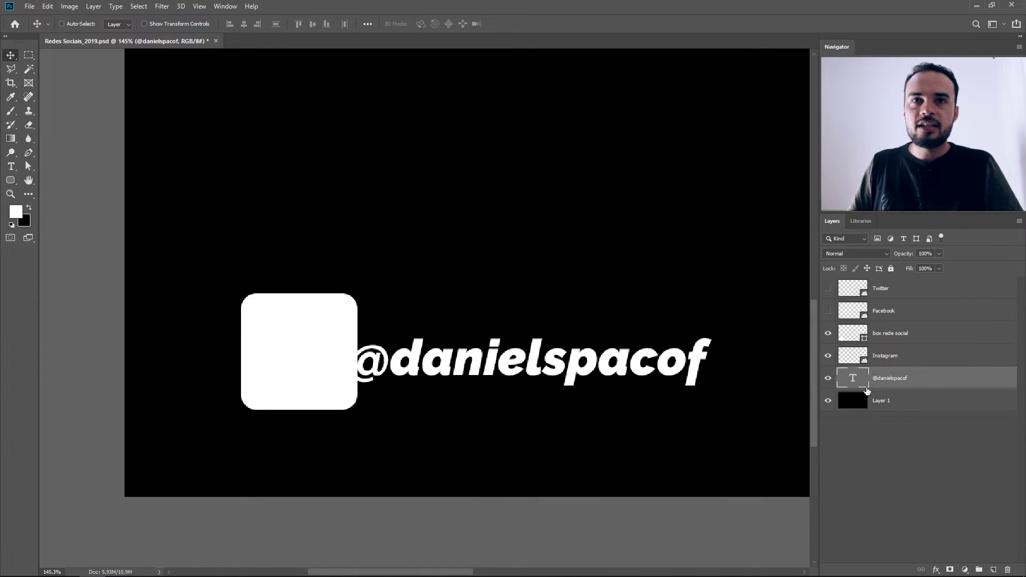
{"action": "left_click", "coordinate": [934, 333]}
{"action": "left_click", "coordinate": [908, 362]}
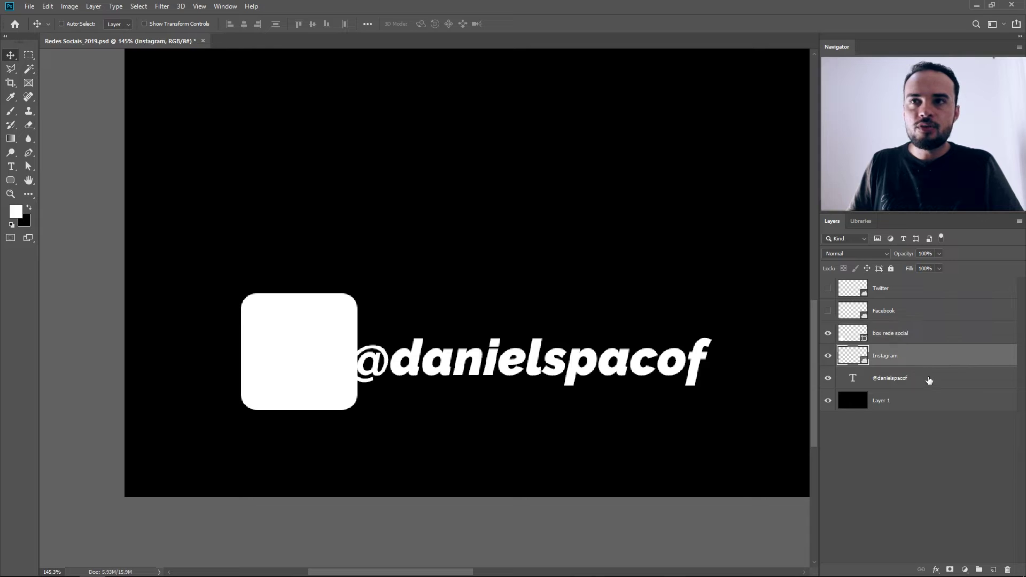
{"action": "left_click", "coordinate": [928, 379]}
{"action": "left_click", "coordinate": [923, 355]}
{"action": "left_click", "coordinate": [909, 333]}
{"action": "left_click", "coordinate": [832, 380]}
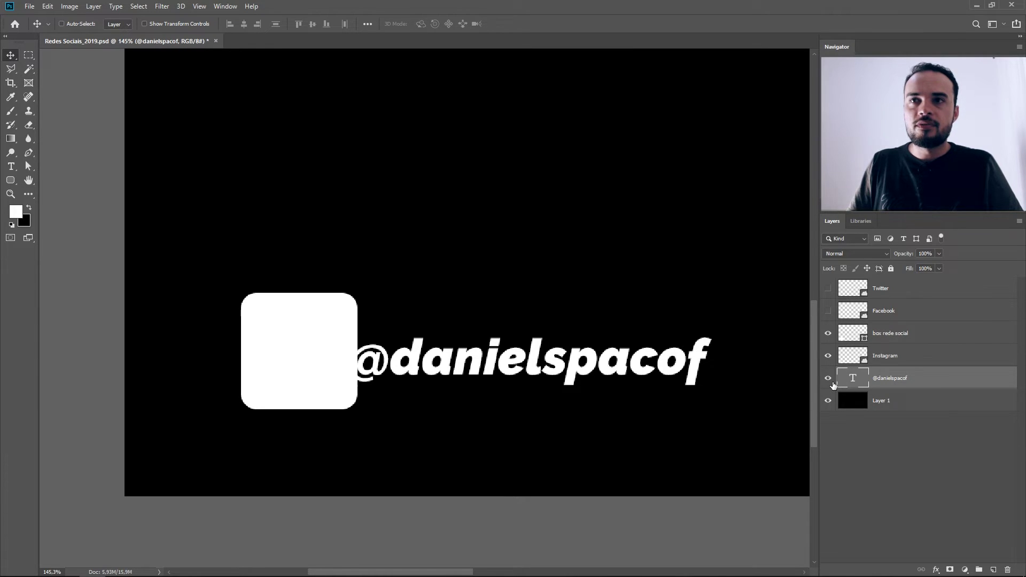
{"action": "left_click", "coordinate": [930, 355]}
{"action": "left_click", "coordinate": [930, 330]}
{"action": "left_click_drag", "start_coordinate": [930, 330], "coordinate": [932, 363]}
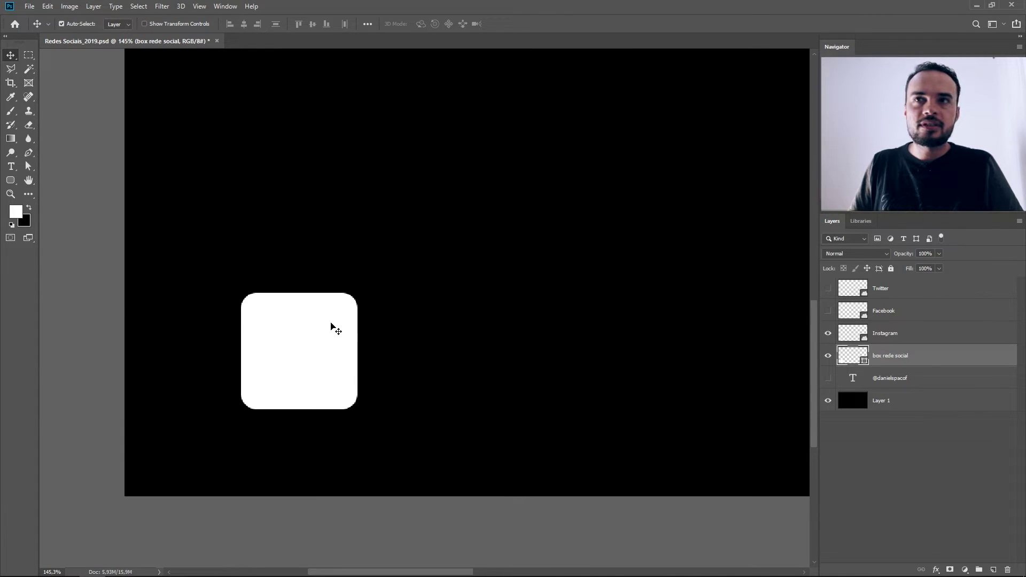
Step: Fill the box with the #EF9F19 orange swatch from the DS library
{"action": "left_click", "coordinate": [860, 220]}
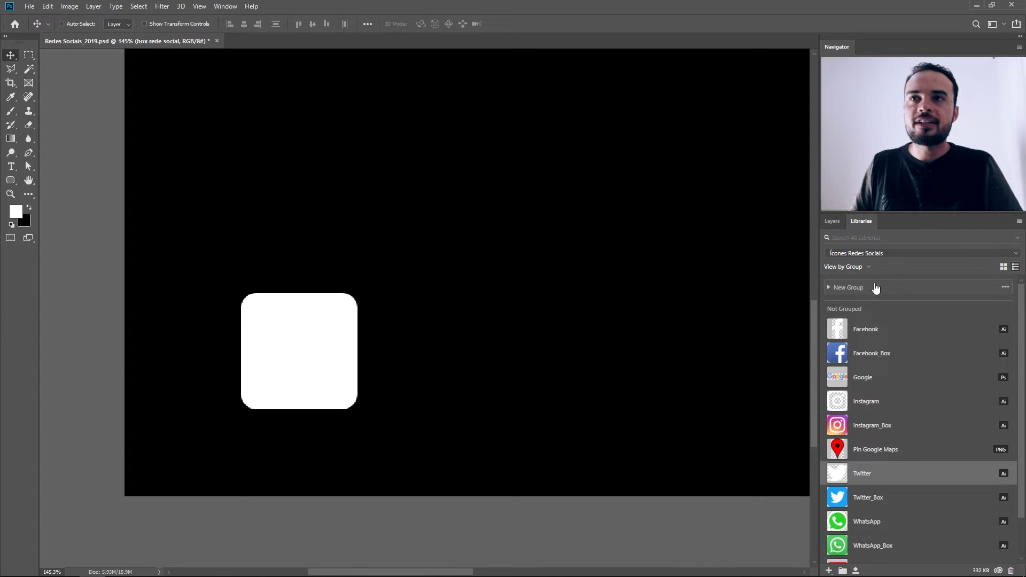
{"action": "left_click", "coordinate": [896, 253]}
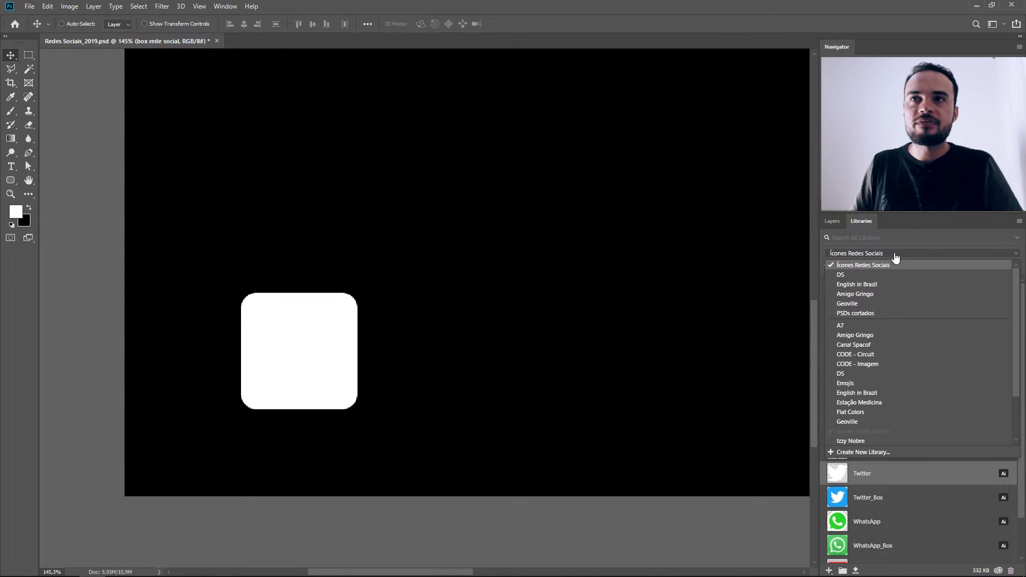
{"action": "left_click", "coordinate": [860, 276]}
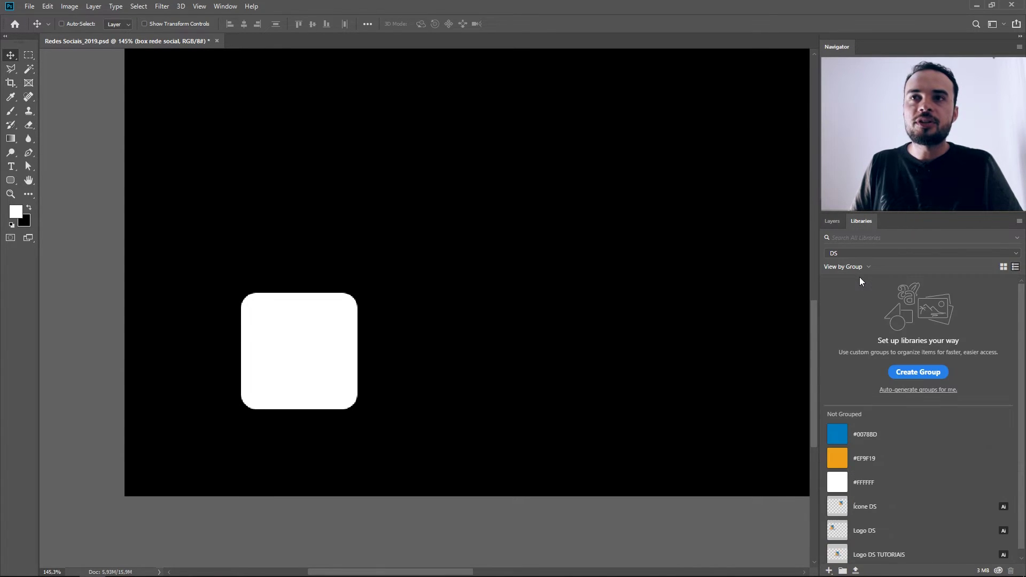
{"action": "left_click", "coordinate": [944, 391]}
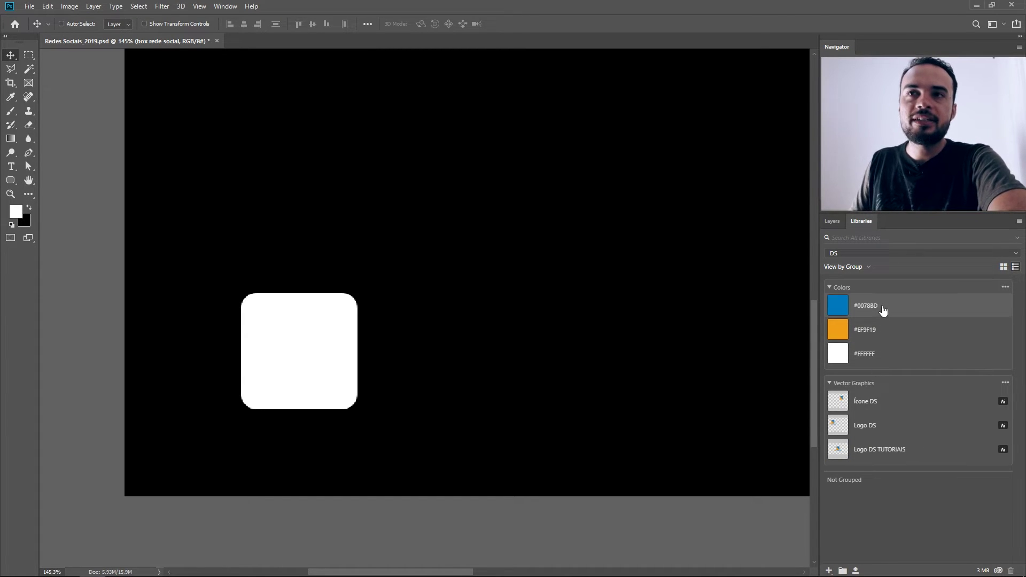
{"action": "left_click", "coordinate": [834, 221]}
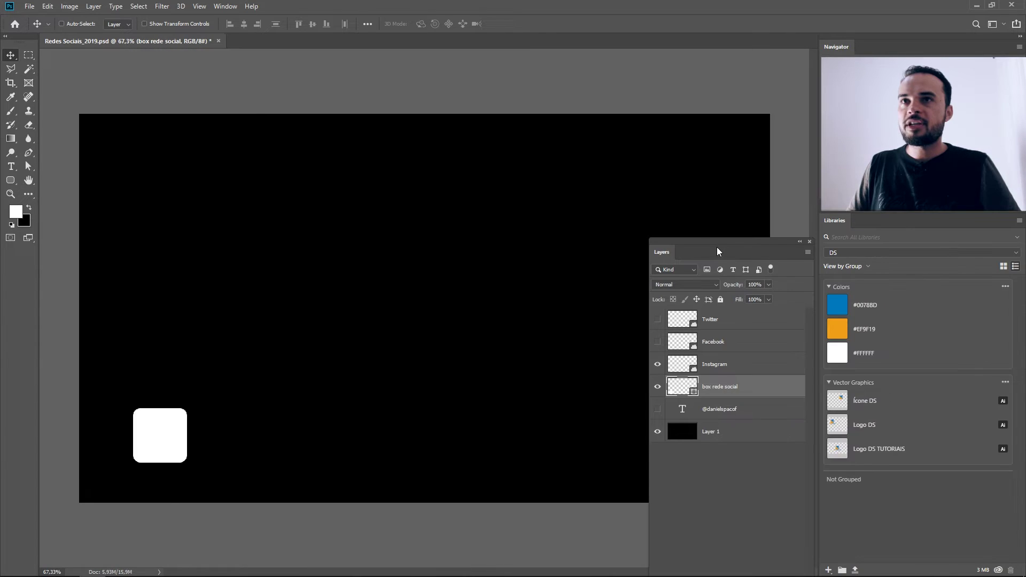
{"action": "mouse_move", "coordinate": [836, 226]}
{"action": "left_mouse_down"}
{"action": "mouse_move", "coordinate": [816, 245]}
{"action": "mouse_move", "coordinate": [696, 270]}
{"action": "mouse_move", "coordinate": [817, 252]}
{"action": "left_mouse_up"}
{"action": "double_click", "coordinate": [816, 245]}
{"action": "left_click", "coordinate": [661, 181]}
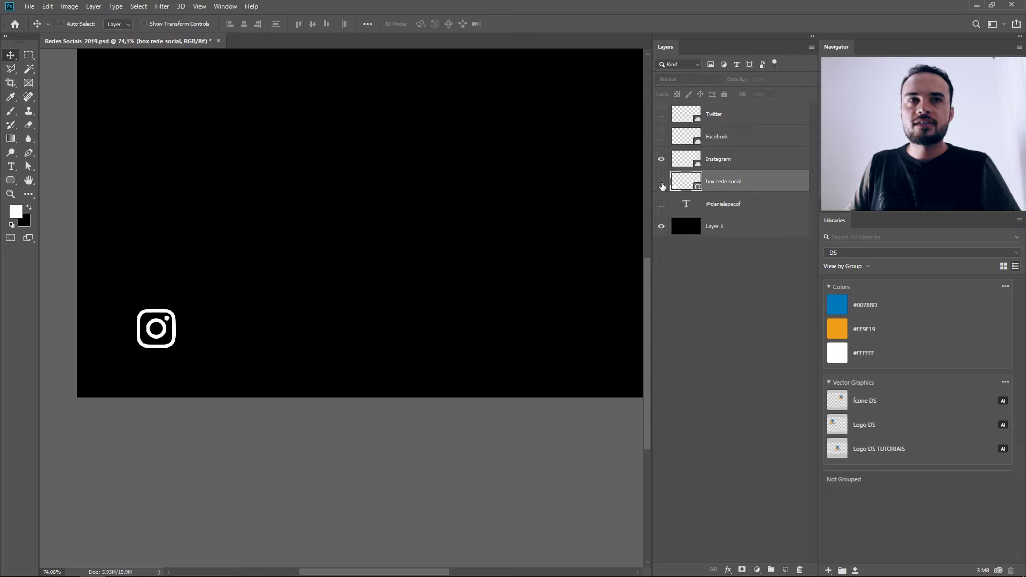
{"action": "left_click", "coordinate": [908, 335]}
Step: Centre the Instagram icon within the orange box and enlarge it with Free Transform
{"action": "left_click_drag", "start_coordinate": [57, 365], "coordinate": [415, 350]}
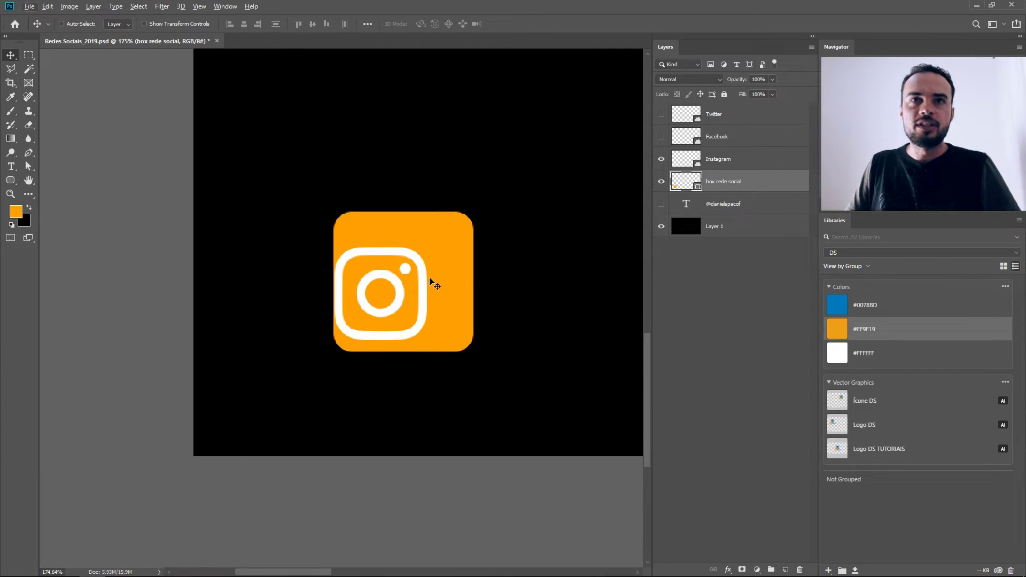
{"action": "left_click", "coordinate": [426, 284], "text": "ctrl+shift"}
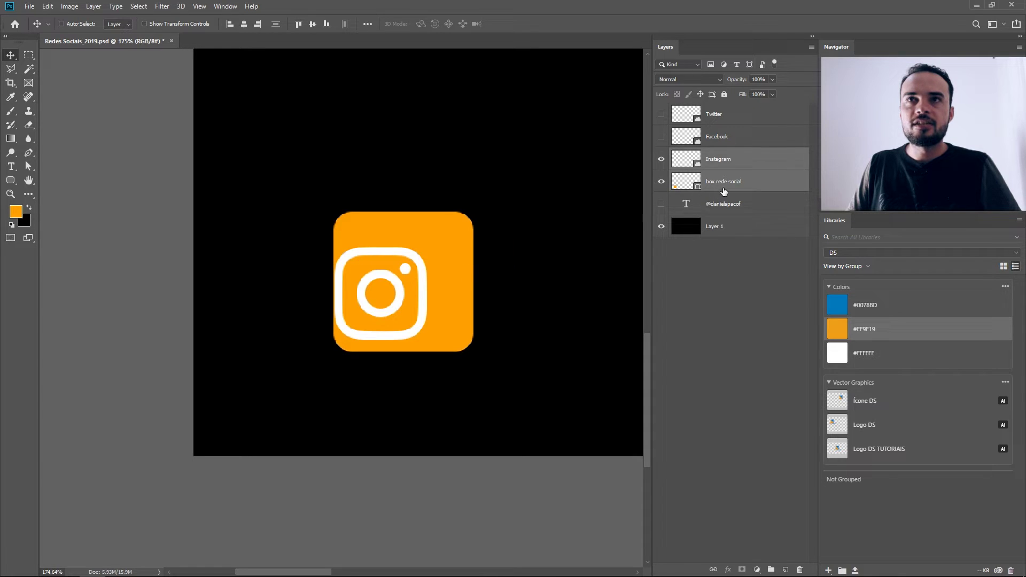
{"action": "left_click", "coordinate": [754, 179]}
{"action": "left_click", "coordinate": [754, 158], "text": "shift"}
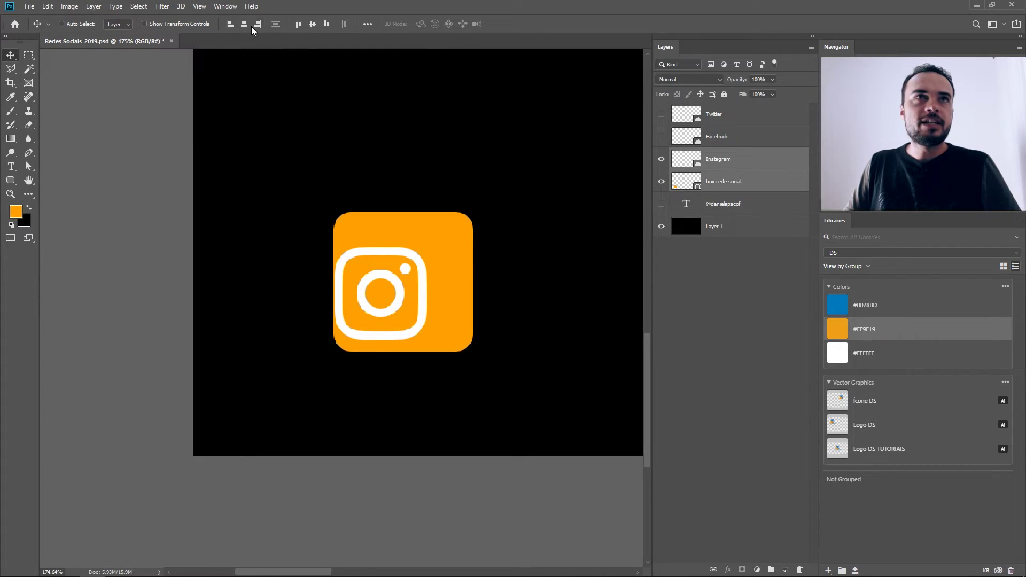
{"action": "left_click", "coordinate": [243, 23]}
{"action": "left_click", "coordinate": [313, 24]}
{"action": "left_click", "coordinate": [753, 181]}
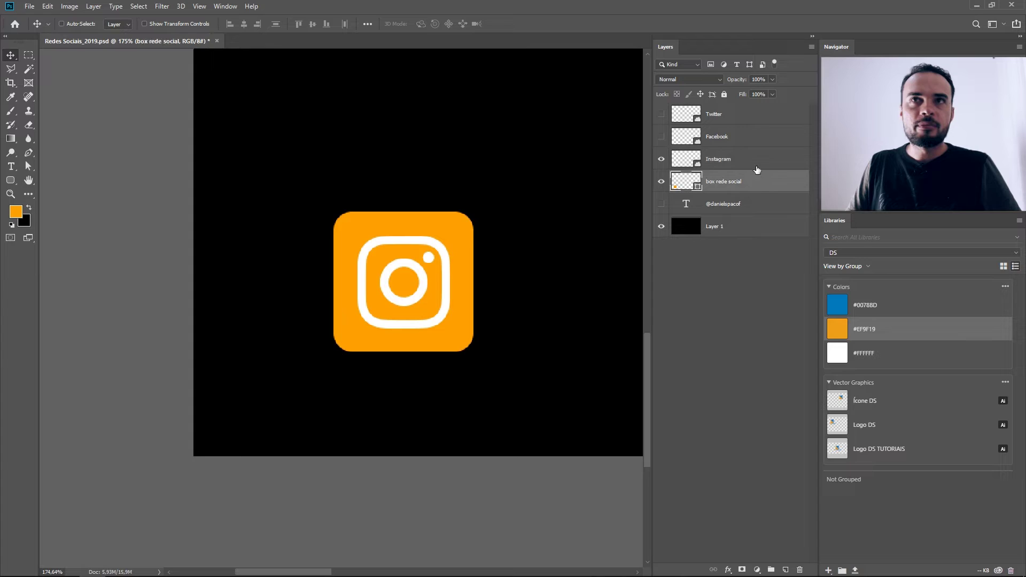
{"action": "left_click", "coordinate": [756, 163]}
{"action": "key", "text": "ctrl+t"}
{"action": "left_click_drag", "start_coordinate": [450, 231], "coordinate": [466, 217]}
{"action": "key", "text": "Return"}
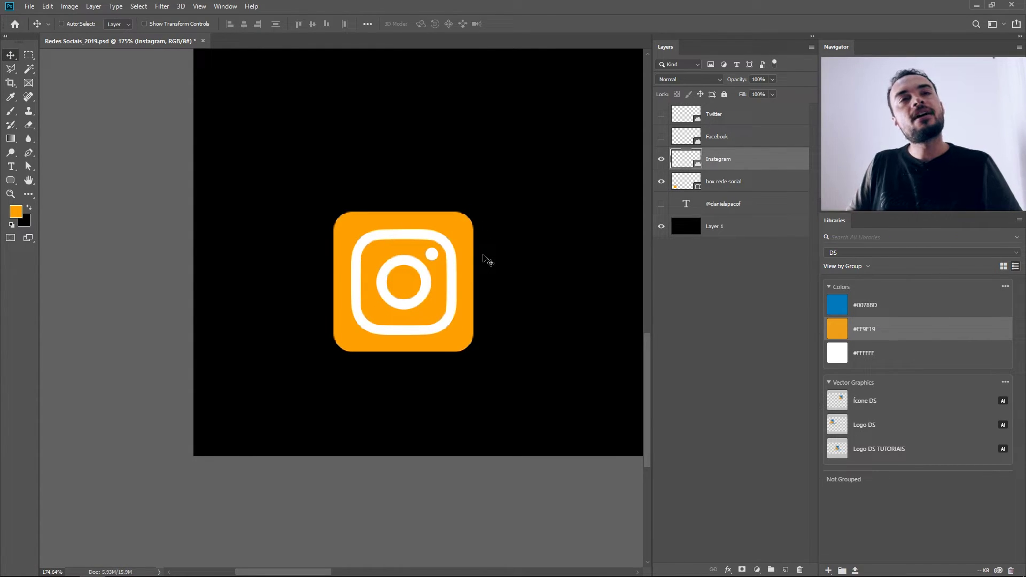
Step: Shrink the icon box and Instagram icon together to suit the handle text
{"action": "left_click", "coordinate": [727, 182]}
{"action": "left_click", "coordinate": [661, 204]}
{"action": "scroll", "coordinate": [419, 300], "scroll_direction": "down", "scroll_amount": 3}
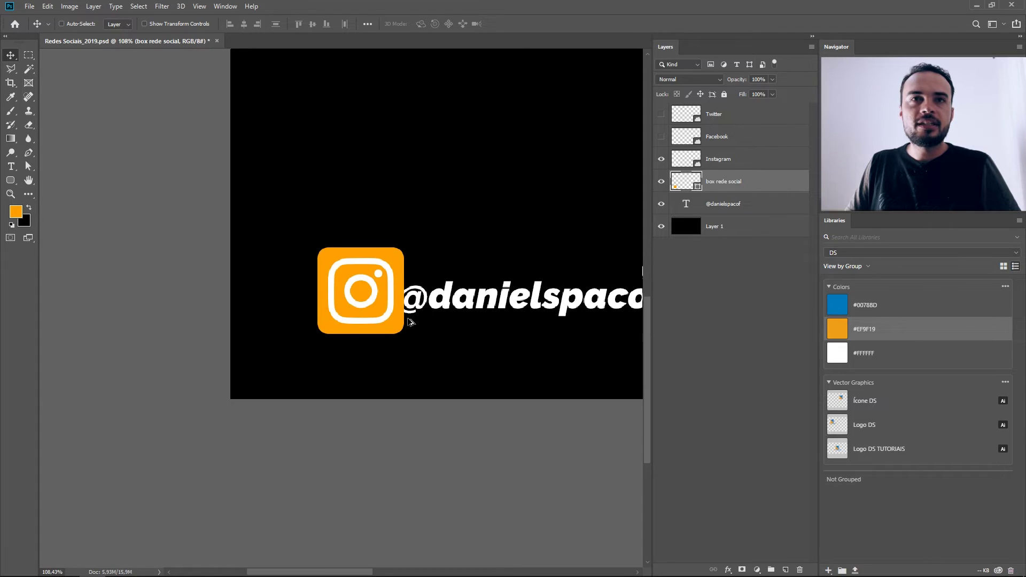
{"action": "left_click", "coordinate": [254, 345], "text": "ctrl+shift"}
{"action": "key", "text": "ctrl+t"}
{"action": "mouse_move", "coordinate": [304, 298]}
{"action": "left_mouse_down"}
{"action": "mouse_move", "coordinate": [288, 312]}
{"action": "mouse_move", "coordinate": [298, 318]}
{"action": "left_mouse_up"}
{"action": "key", "text": "Return"}
Step: Draw a white #FFFFFF rectangle bar beside the icon and place it beneath the handle text
{"action": "scroll", "coordinate": [199, 339], "scroll_direction": "down", "scroll_amount": 1}
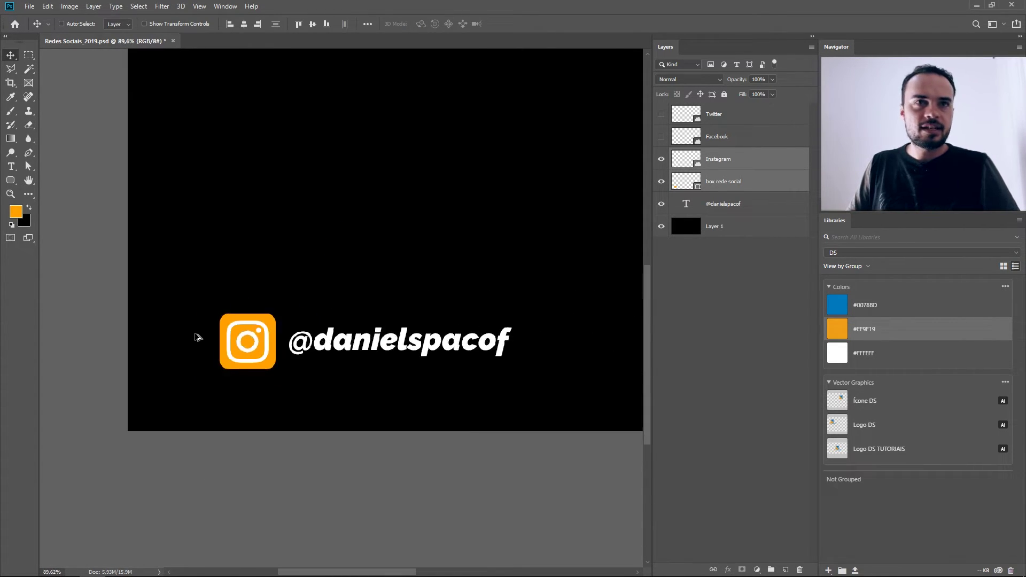
{"action": "scroll", "coordinate": [483, 361], "scroll_direction": "down", "scroll_amount": 1}
{"action": "scroll", "coordinate": [489, 348], "scroll_direction": "down", "scroll_amount": 1}
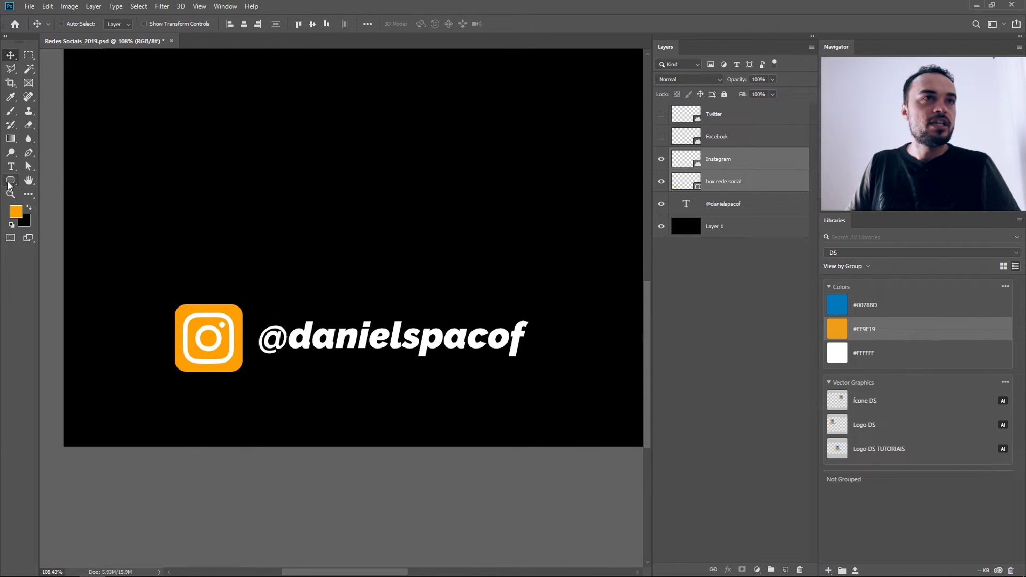
{"action": "left_click", "coordinate": [11, 181]}
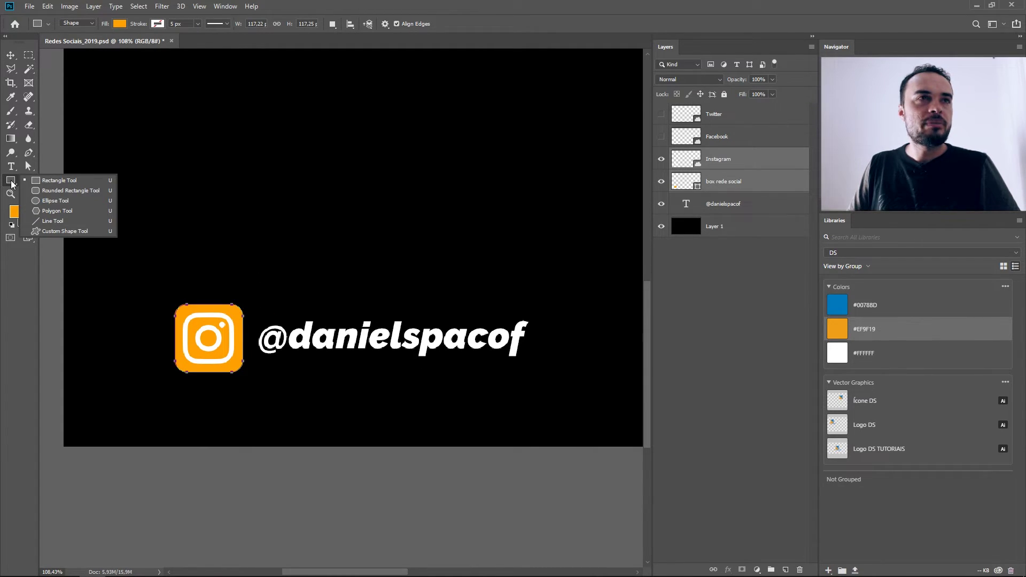
{"action": "left_click", "coordinate": [72, 181]}
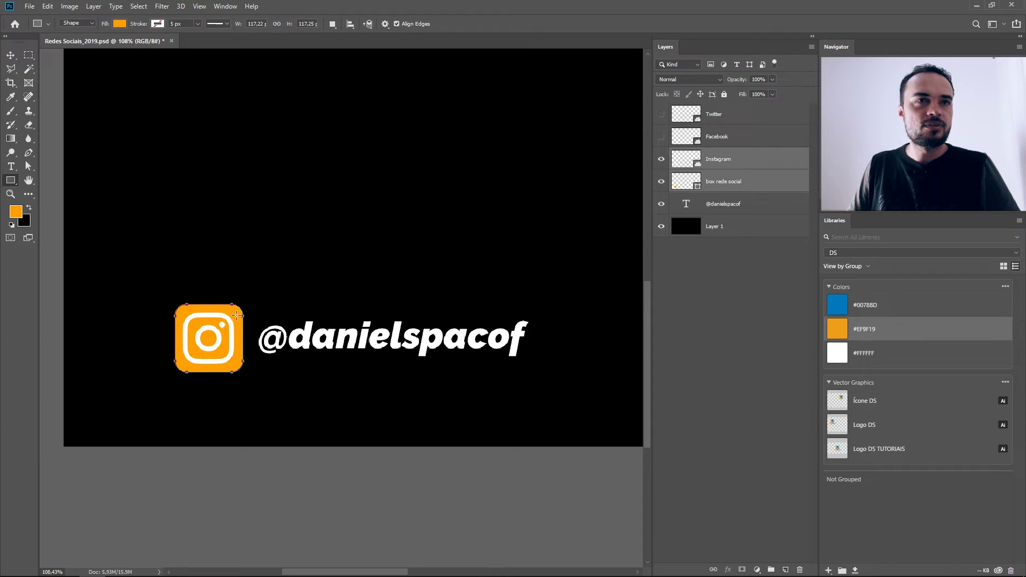
{"action": "left_click_drag", "start_coordinate": [234, 312], "coordinate": [550, 367]}
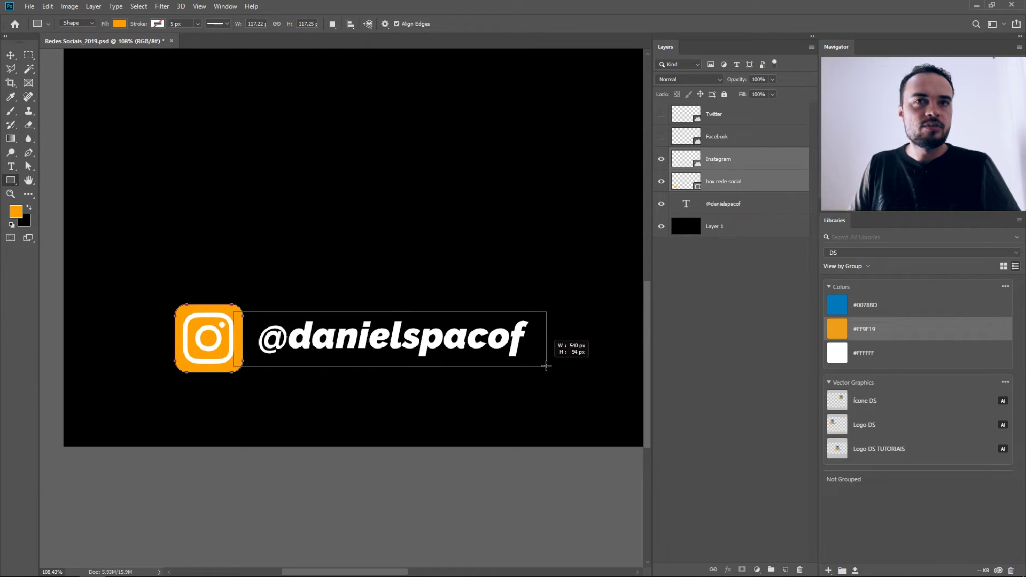
{"action": "left_click_drag", "start_coordinate": [550, 367], "coordinate": [545, 367]}
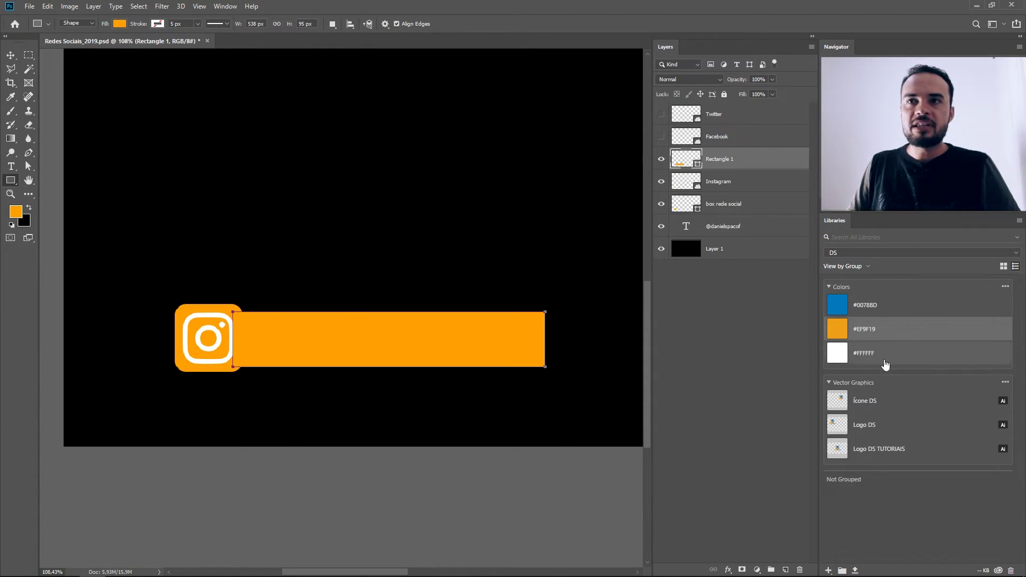
{"action": "left_click", "coordinate": [909, 359]}
{"action": "left_click_drag", "start_coordinate": [743, 159], "coordinate": [748, 238]}
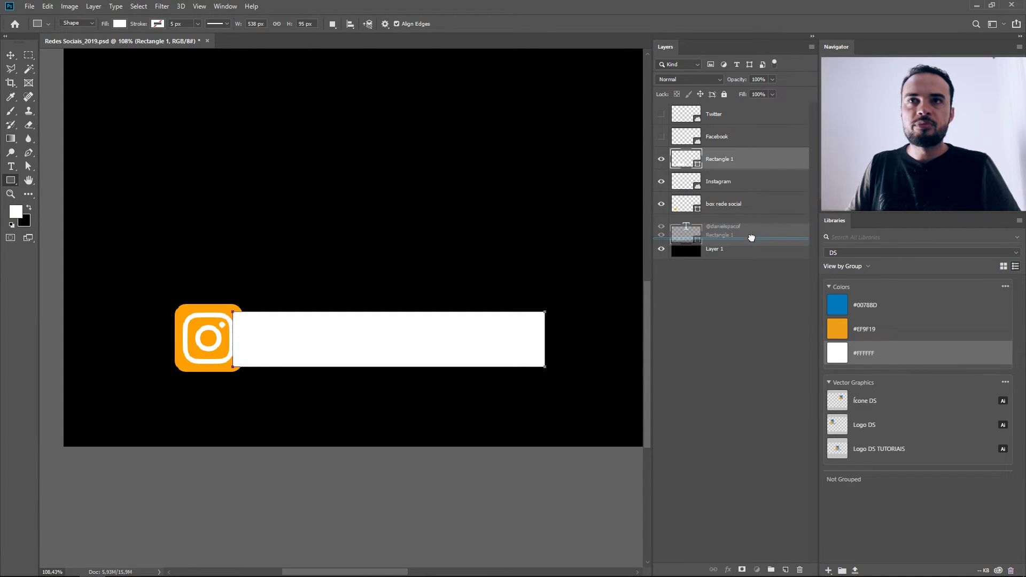
Step: Colour the handle text orange #EF9F19 and the icon box blue #0078BD
{"action": "left_click", "coordinate": [748, 205]}
{"action": "left_click", "coordinate": [881, 329]}
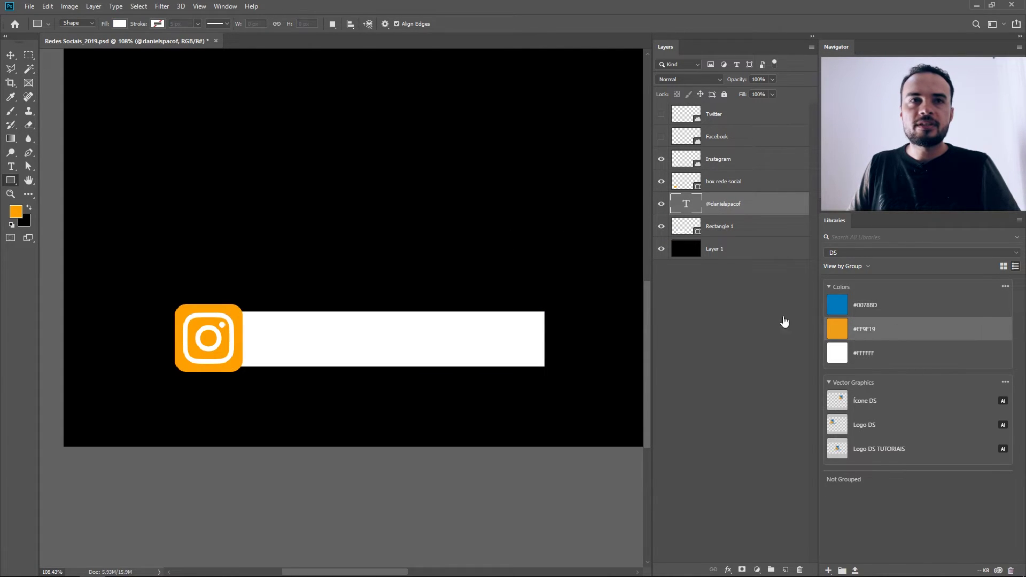
{"action": "left_click", "coordinate": [10, 55]}
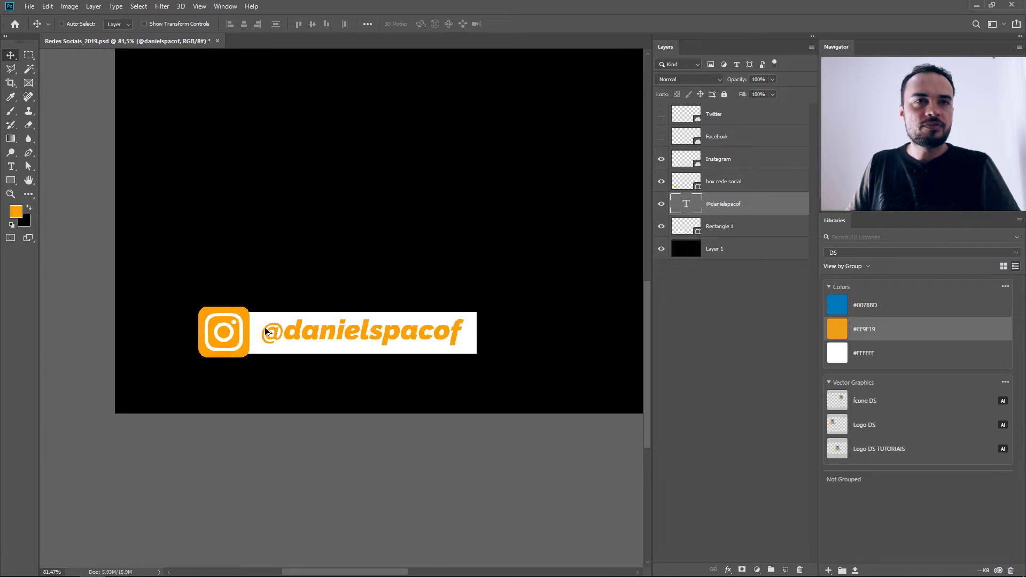
{"action": "scroll", "coordinate": [273, 289], "scroll_direction": "down", "scroll_amount": 2}
{"action": "scroll", "coordinate": [258, 357], "scroll_direction": "up", "scroll_amount": 2}
{"action": "scroll", "coordinate": [387, 315], "scroll_direction": "up", "scroll_amount": 1}
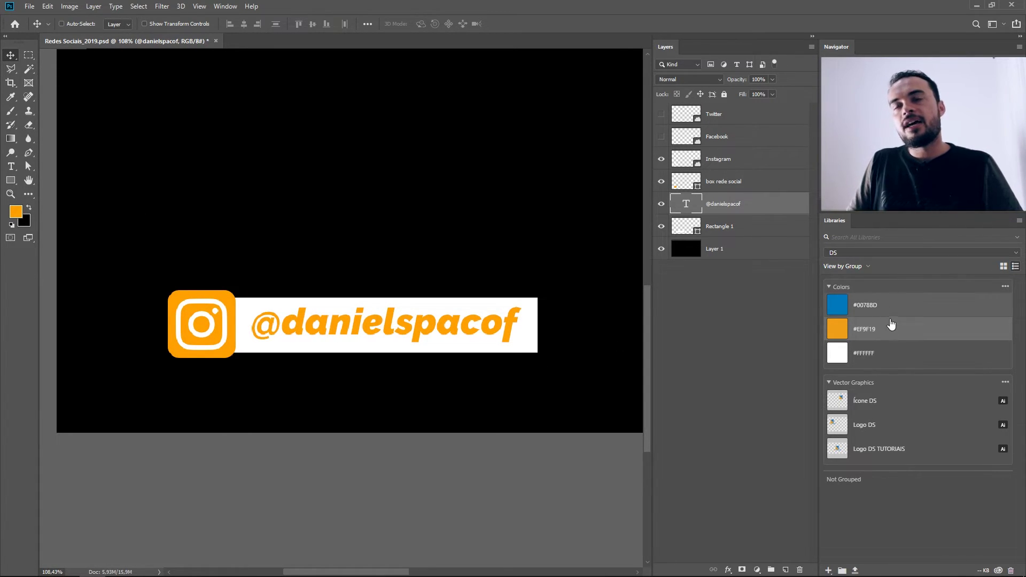
{"action": "left_click", "coordinate": [236, 300]}
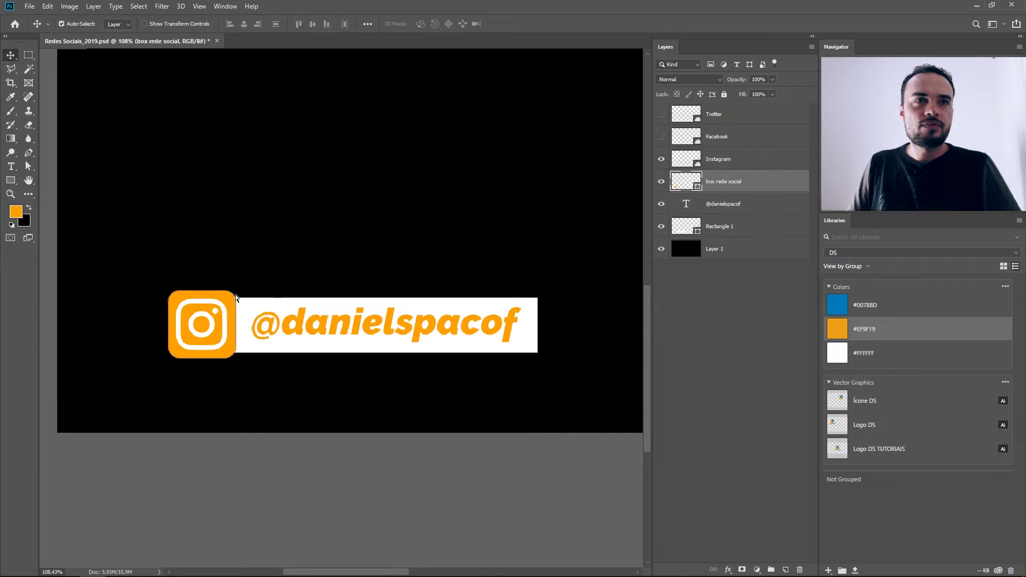
{"action": "left_click", "coordinate": [883, 305]}
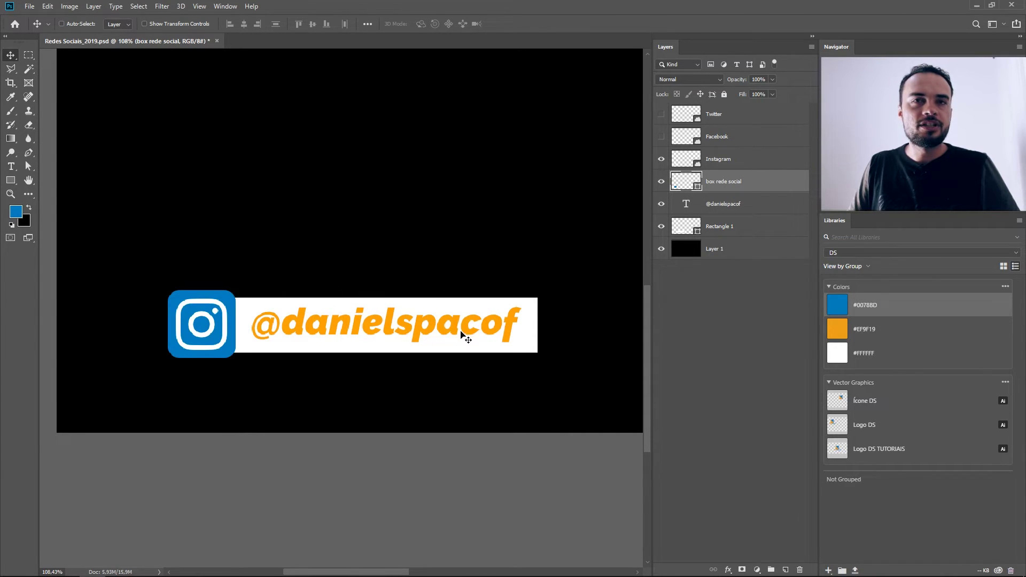
Step: Group the tag's four layers and duplicate the group
{"action": "left_click", "coordinate": [219, 331], "text": "ctrl+shift"}
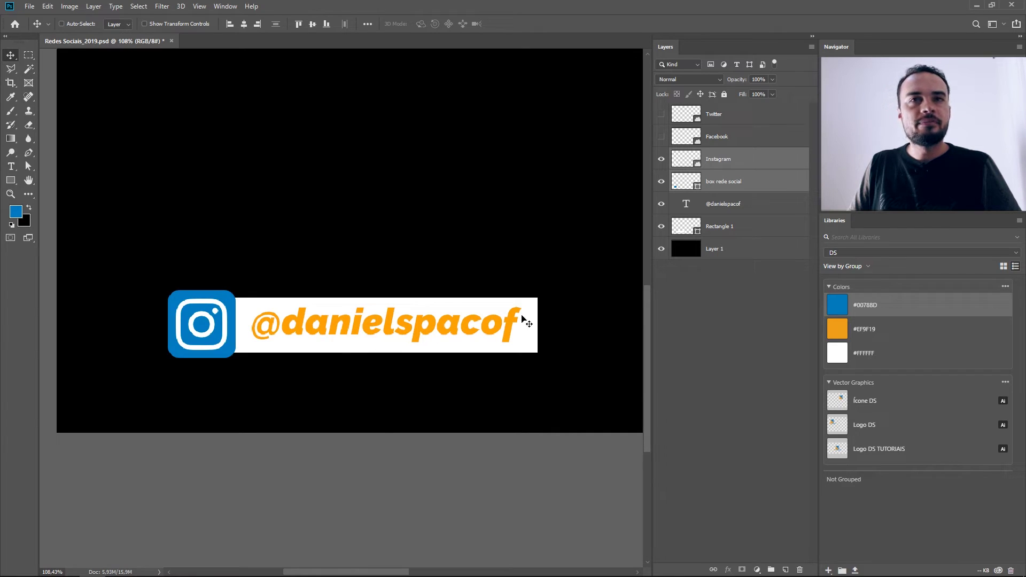
{"action": "left_click", "coordinate": [748, 230], "text": "shift"}
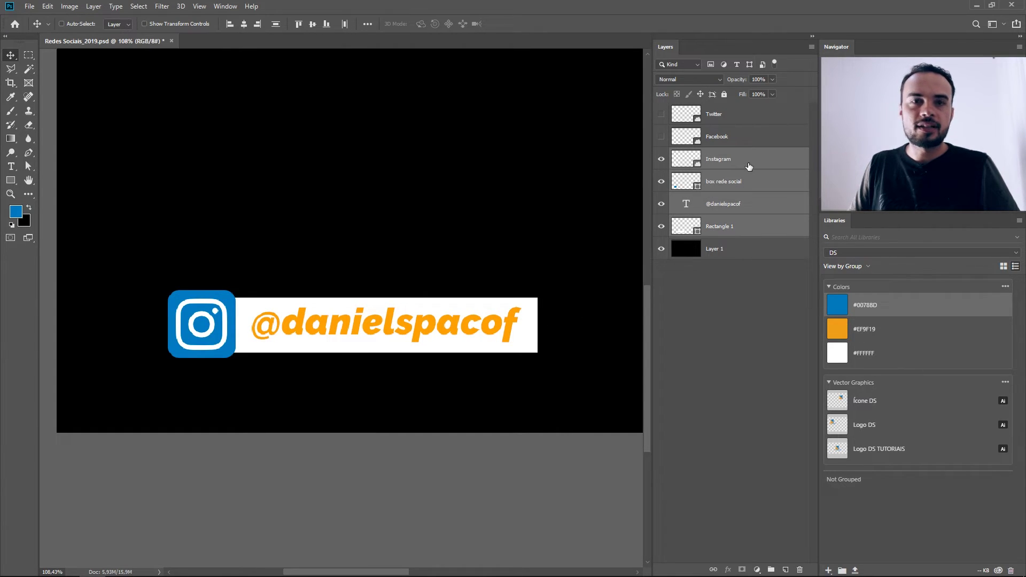
{"action": "key", "text": "ctrl+g"}
{"action": "key", "text": "ctrl+j"}
Step: Move the duplicate tag above the original and colour its icon box orange
{"action": "left_click_drag", "start_coordinate": [342, 332], "coordinate": [316, 249]}
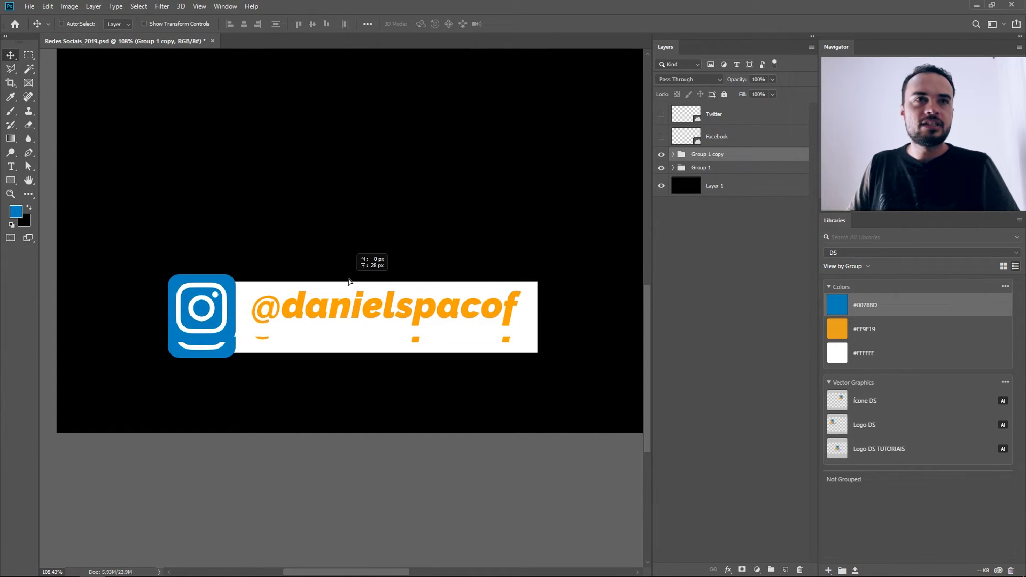
{"action": "left_click", "coordinate": [234, 208], "text": "ctrl"}
{"action": "left_click", "coordinate": [855, 328]}
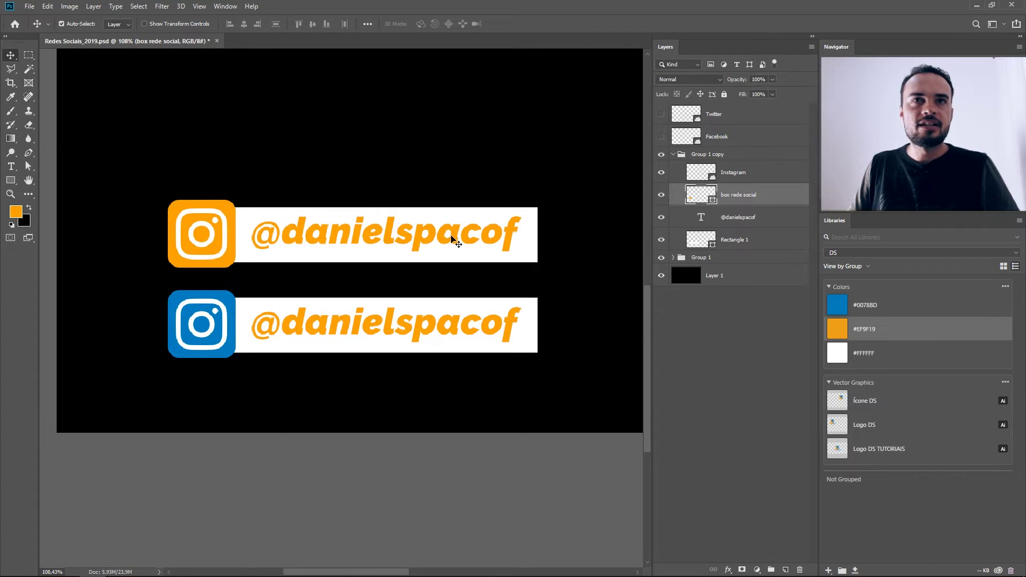
Step: Add a third tag copy on top with an orange bar, white text and blue icon box
{"action": "key", "text": "ctrl+j"}
{"action": "left_click_drag", "start_coordinate": [357, 301], "coordinate": [360, 218]}
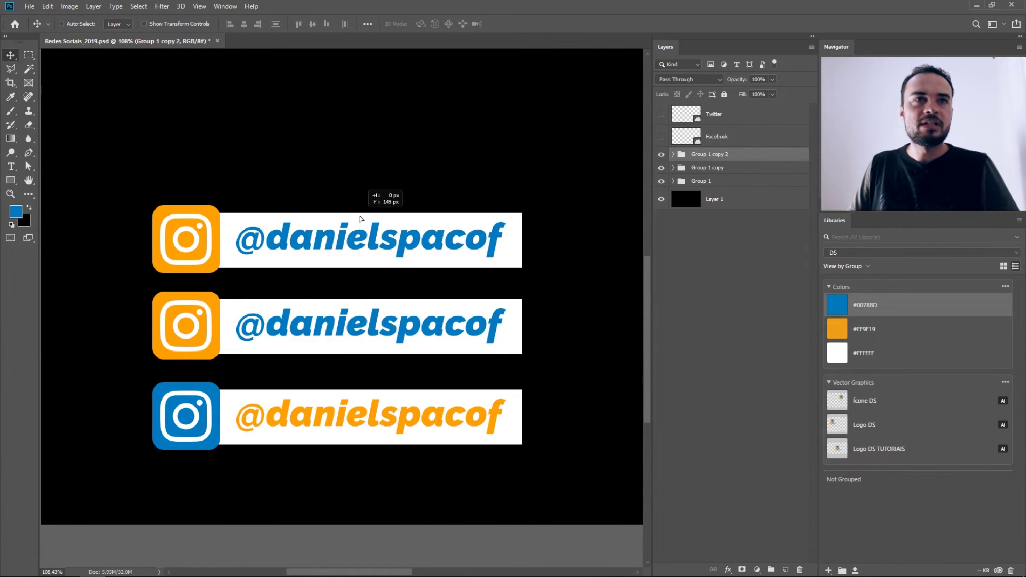
{"action": "left_click", "coordinate": [521, 227], "text": "ctrl"}
{"action": "left_click", "coordinate": [912, 330]}
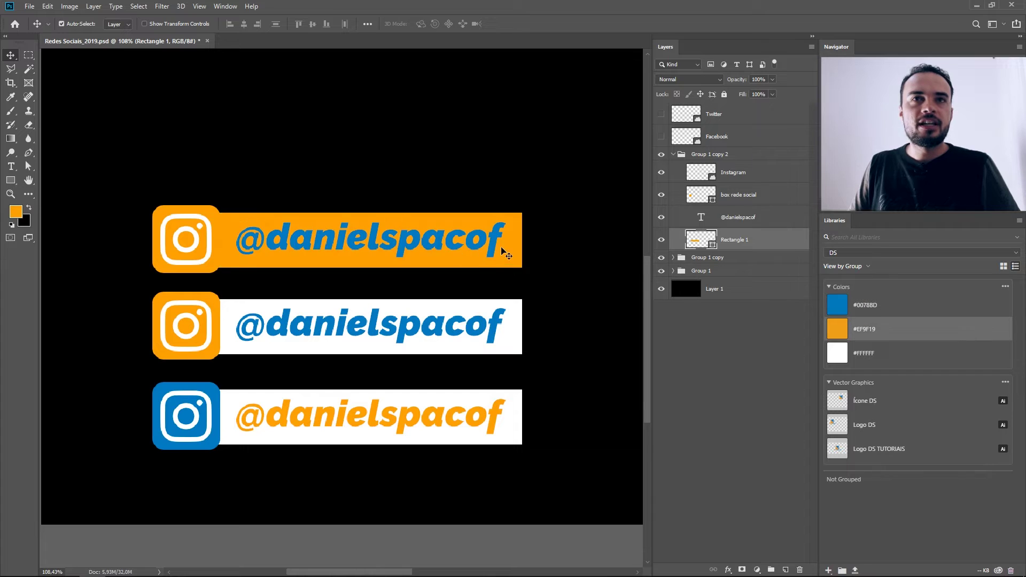
{"action": "left_click", "coordinate": [507, 256], "text": "ctrl"}
{"action": "left_click", "coordinate": [855, 353]}
{"action": "left_click", "coordinate": [199, 222], "text": "ctrl"}
{"action": "left_click", "coordinate": [855, 305]}
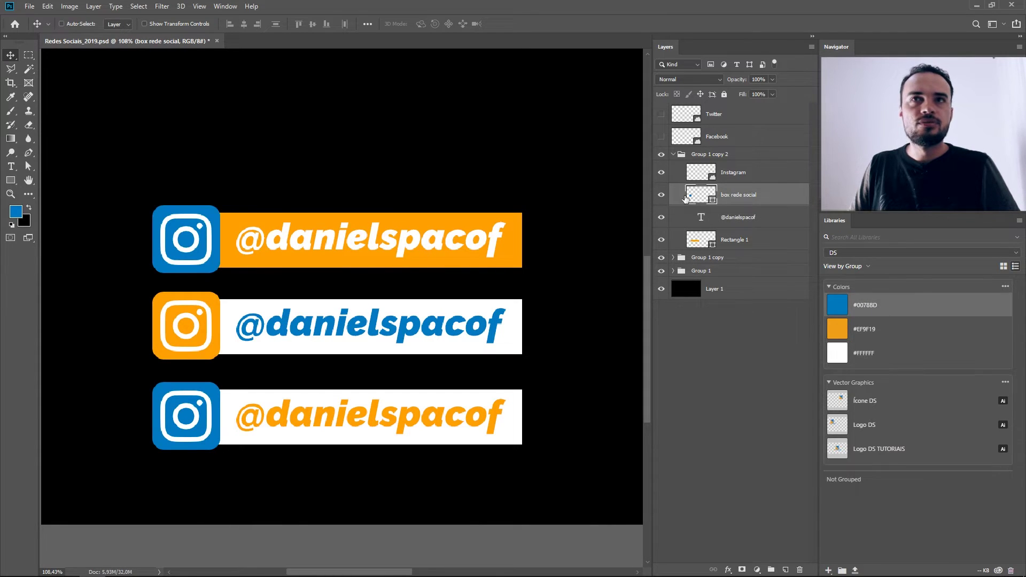
{"action": "left_click", "coordinate": [705, 154]}
Step: Add a fourth tag copy on top with an orange icon box and blue bar
{"action": "key", "text": "ctrl+j"}
{"action": "left_click_drag", "start_coordinate": [393, 235], "coordinate": [393, 154]}
{"action": "scroll", "coordinate": [216, 222], "scroll_direction": "up", "scroll_amount": 3}
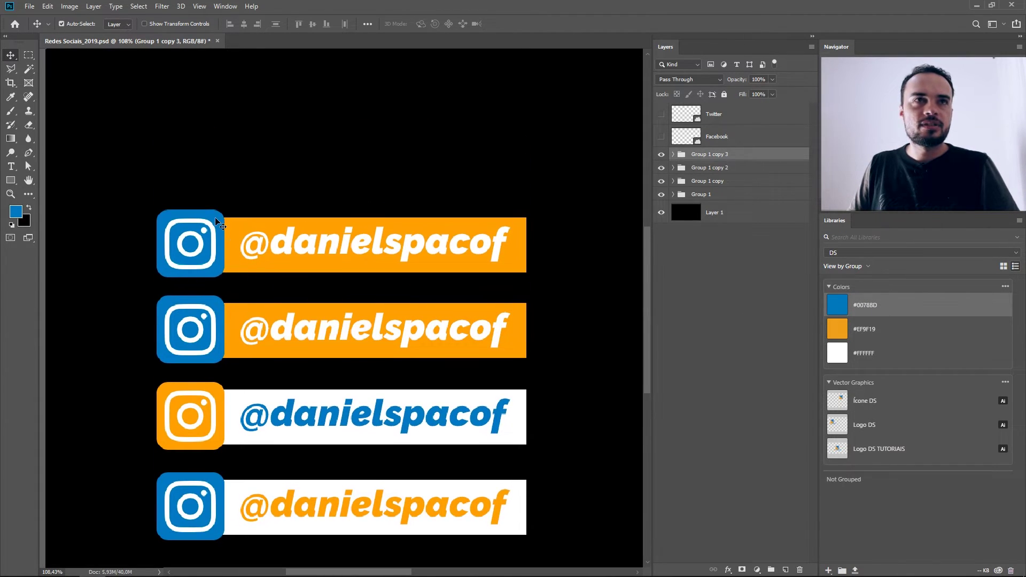
{"action": "left_click", "coordinate": [217, 222], "text": "ctrl"}
{"action": "left_click", "coordinate": [899, 330]}
{"action": "left_click", "coordinate": [523, 229], "text": "ctrl"}
{"action": "left_click", "coordinate": [855, 305]}
{"action": "scroll", "coordinate": [115, 379], "scroll_direction": "down", "scroll_amount": 2}
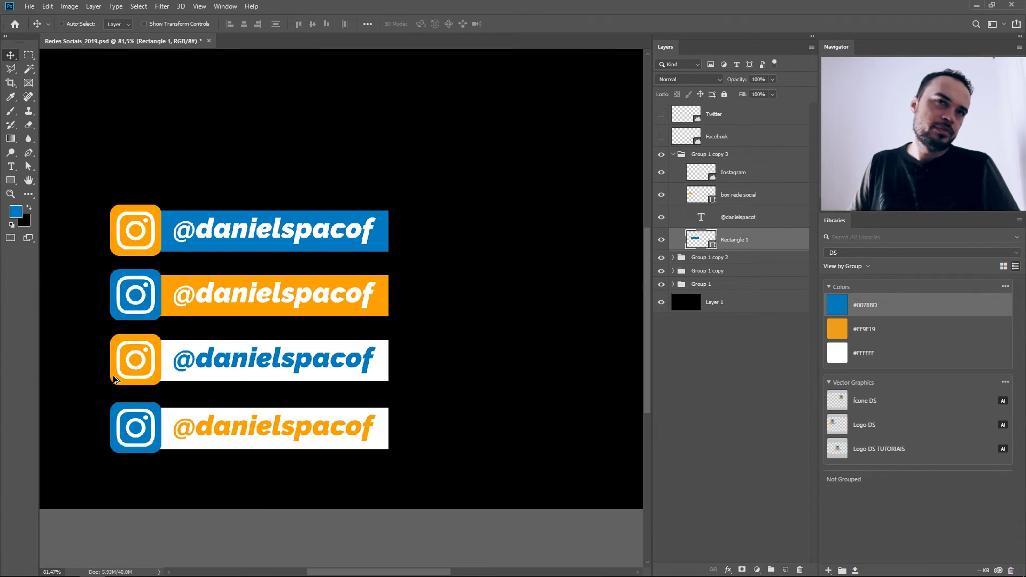
{"action": "scroll", "coordinate": [110, 364], "scroll_direction": "up", "scroll_amount": 2}
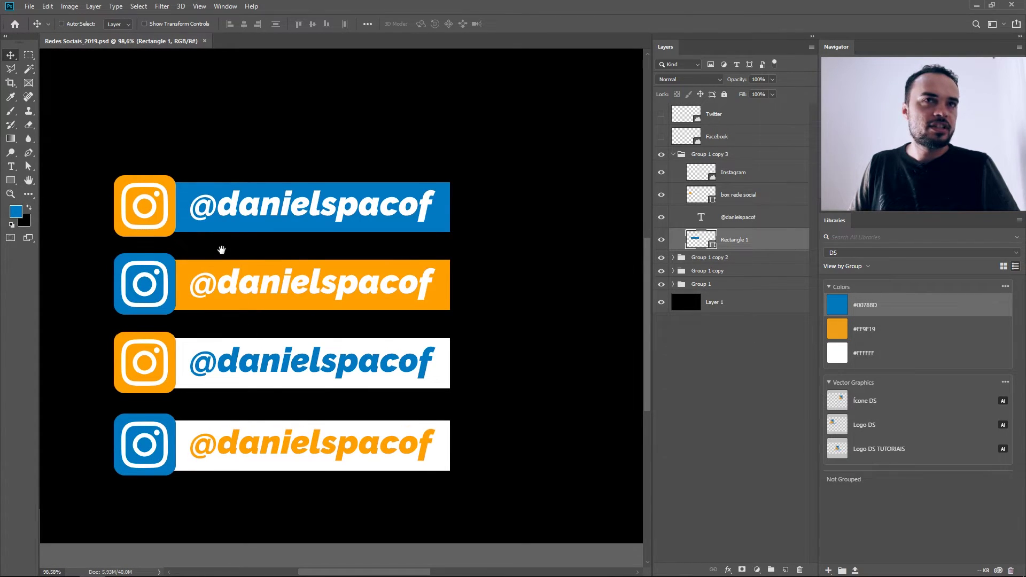
{"action": "scroll", "coordinate": [222, 249], "scroll_direction": "up", "scroll_amount": 3}
{"action": "left_click", "coordinate": [673, 155]}
Step: Duplicate the top tag group and move the new copy upward
{"action": "key", "text": "ctrl+j"}
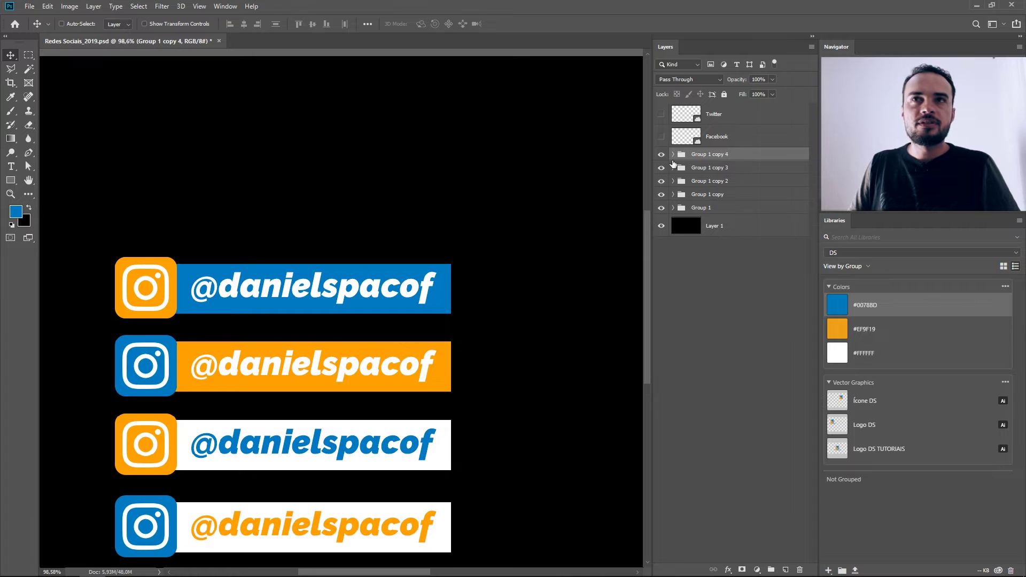
{"action": "left_click_drag", "start_coordinate": [311, 286], "coordinate": [313, 210]}
{"action": "scroll", "coordinate": [142, 206], "scroll_direction": "up", "scroll_amount": 2}
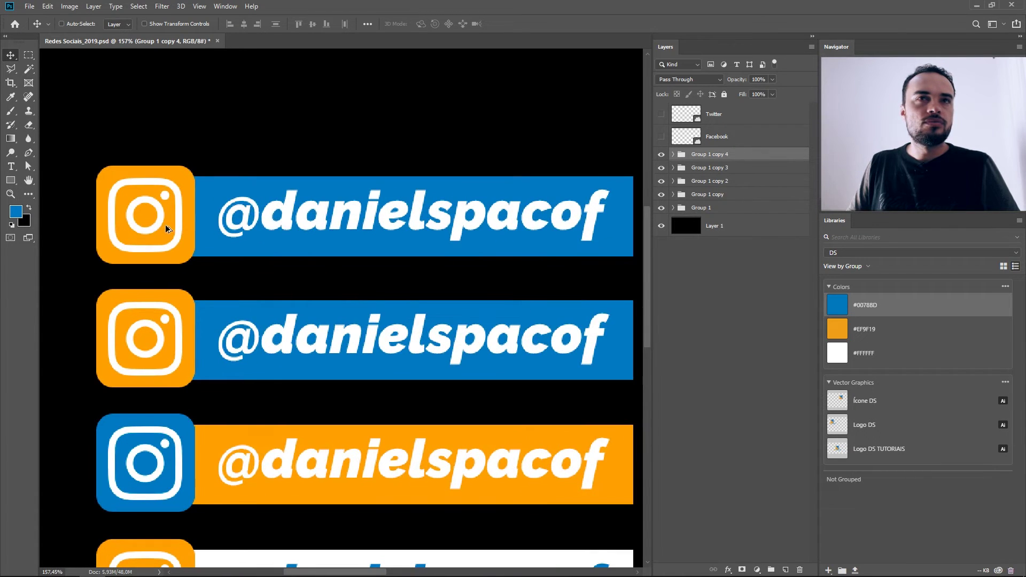
{"action": "scroll", "coordinate": [108, 234], "scroll_direction": "up", "scroll_amount": 1}
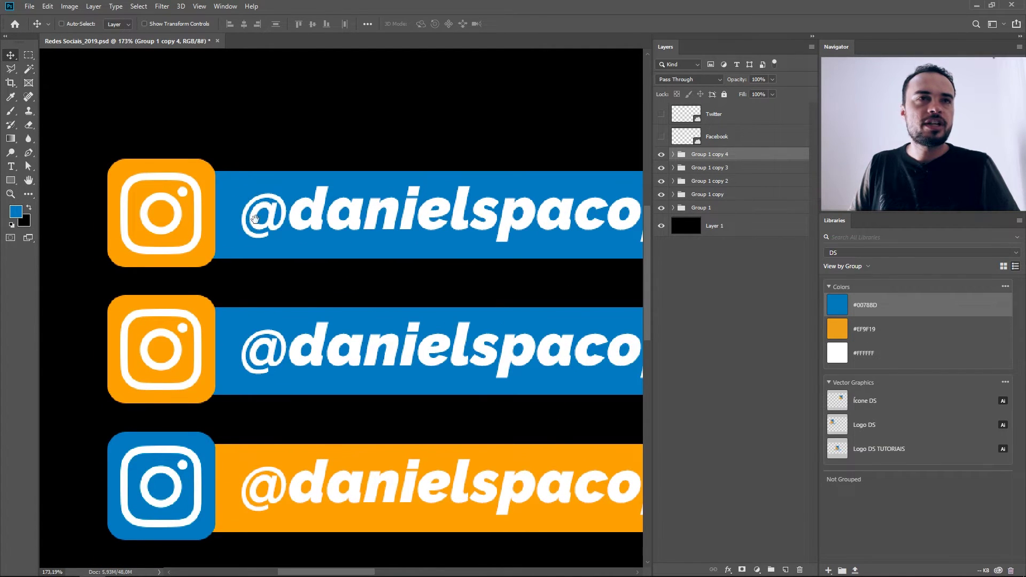
{"action": "left_click_drag", "start_coordinate": [255, 218], "coordinate": [317, 227]}
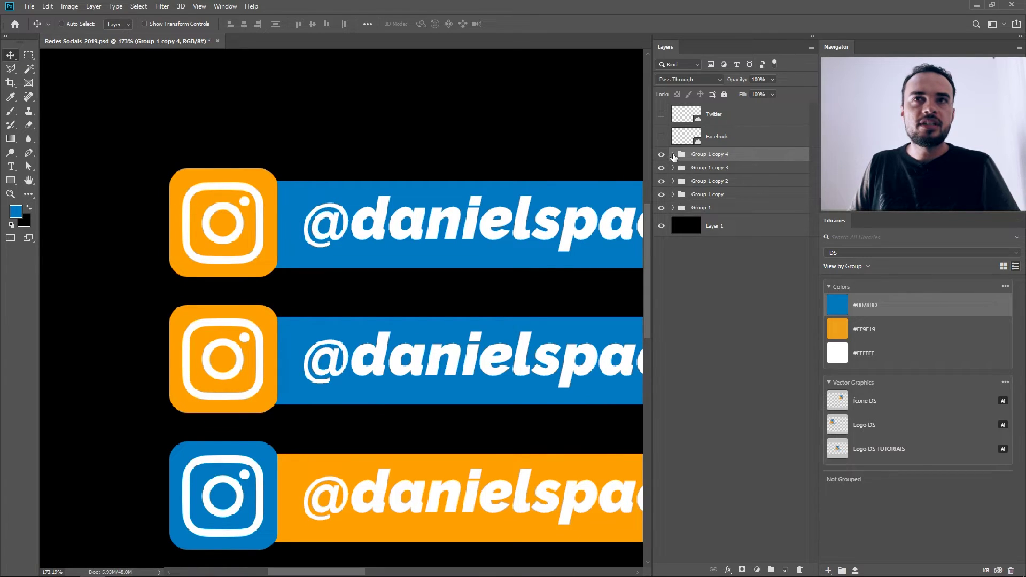
Step: Load the new copy's icon box as a selection and begin a diagonal Polygonal Lasso subtraction
{"action": "left_click", "coordinate": [673, 155]}
{"action": "left_click", "coordinate": [765, 217]}
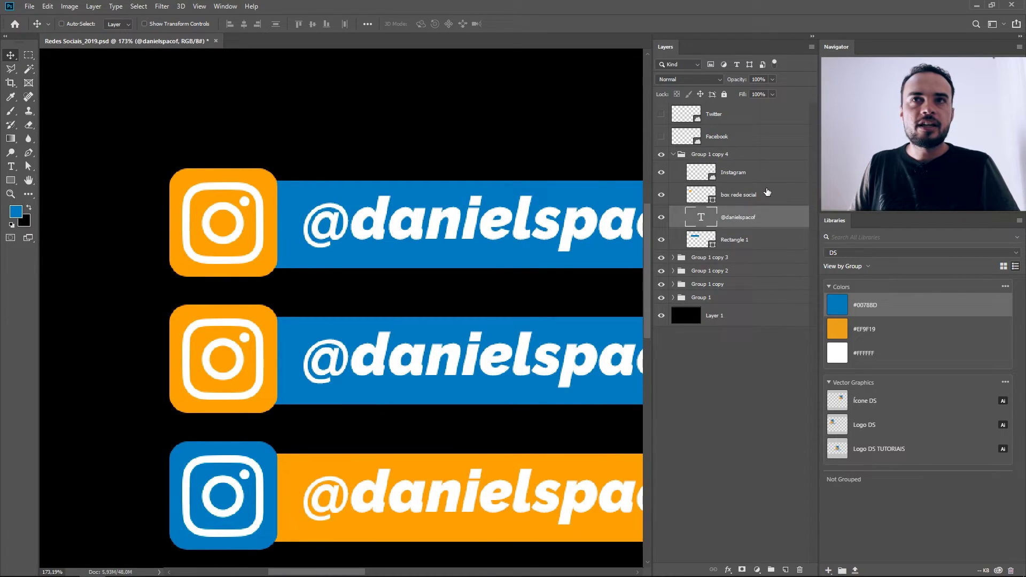
{"action": "left_click", "coordinate": [262, 182], "text": "ctrl"}
{"action": "left_click", "coordinate": [695, 198], "text": "ctrl"}
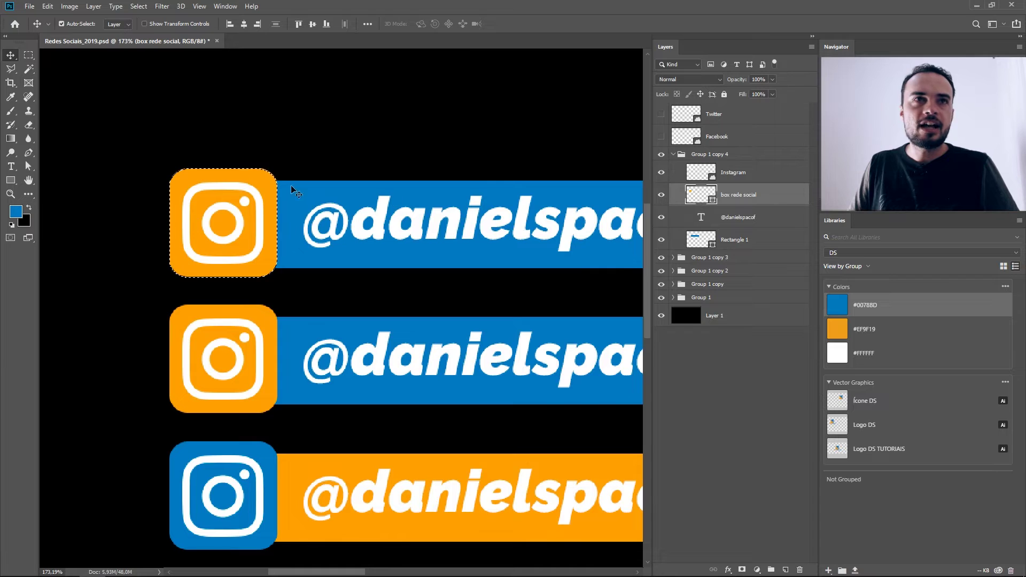
{"action": "scroll", "coordinate": [146, 220], "scroll_direction": "up", "scroll_amount": 3}
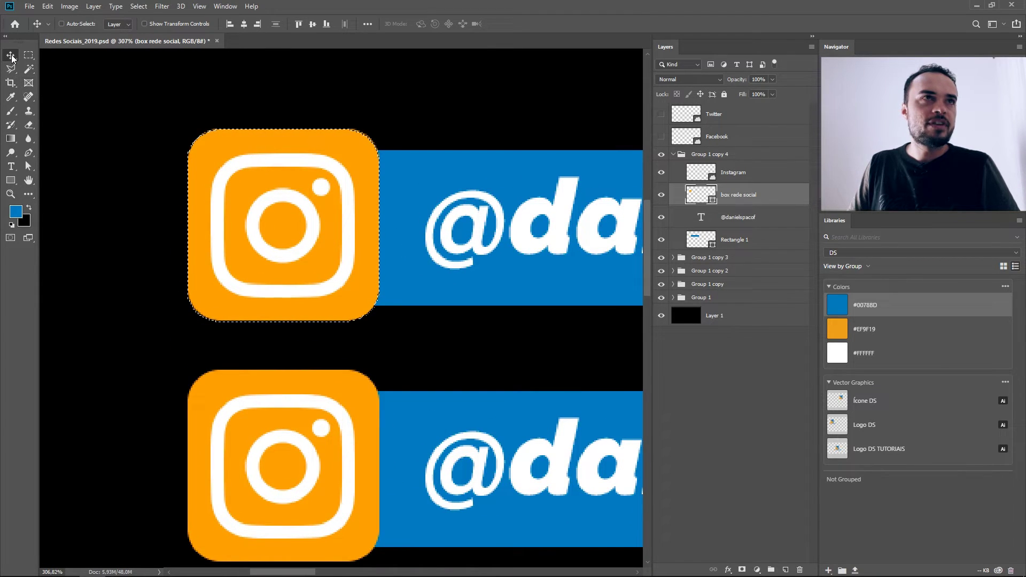
{"action": "left_click", "coordinate": [10, 68]}
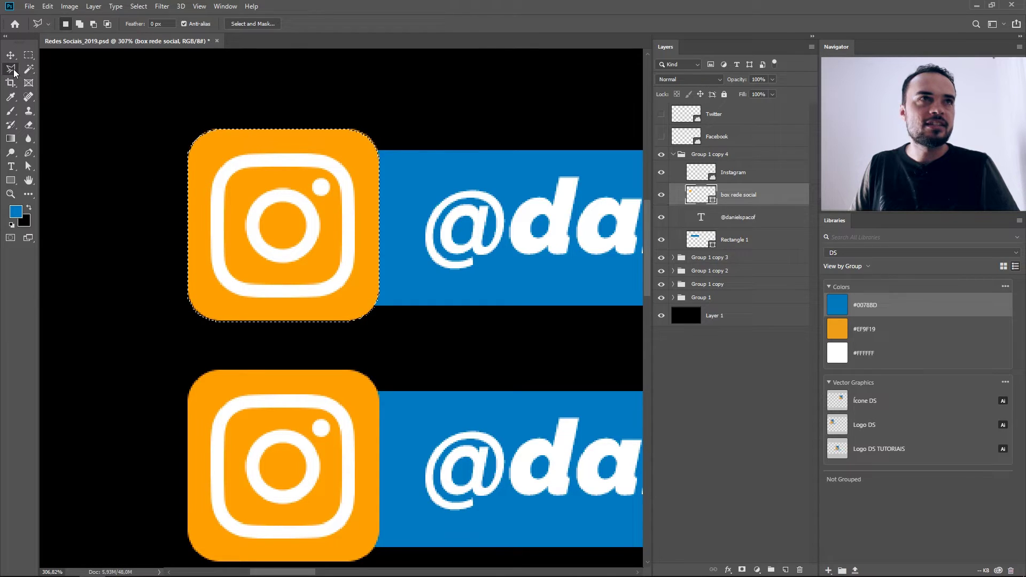
{"action": "key", "text": "alt"}
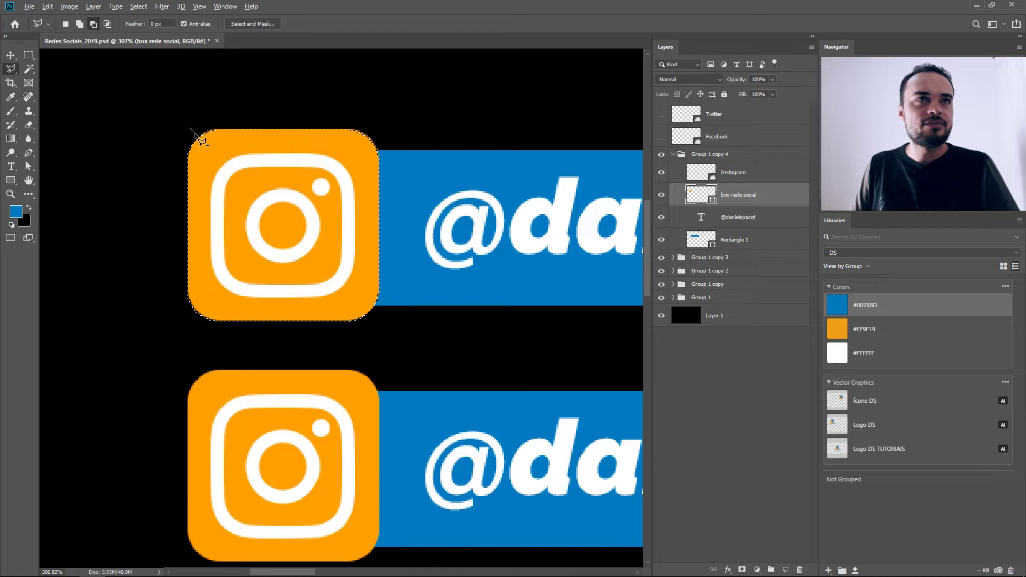
{"action": "left_click", "coordinate": [190, 129]}
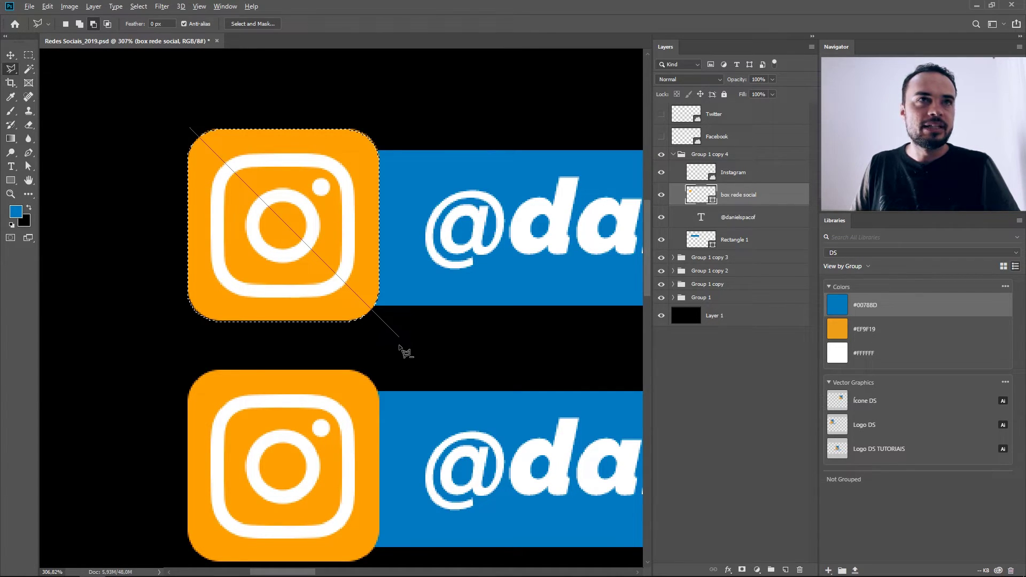
Step: Finish the diagonal cut and fill it with orange #EF9F19 on a new layer
{"action": "left_click", "coordinate": [398, 337]}
{"action": "left_click", "coordinate": [401, 77]}
{"action": "left_click", "coordinate": [191, 128]}
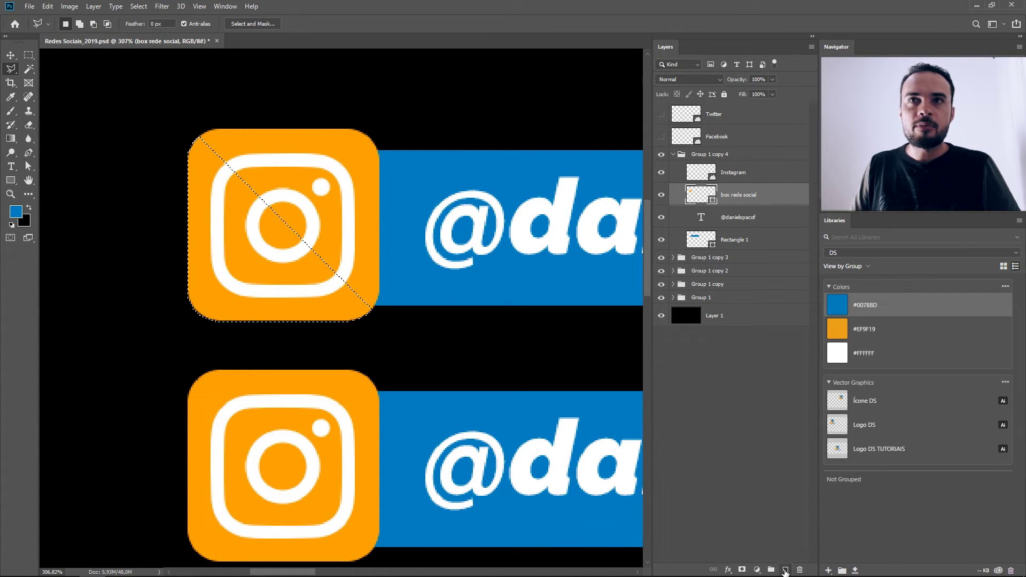
{"action": "left_click", "coordinate": [785, 569]}
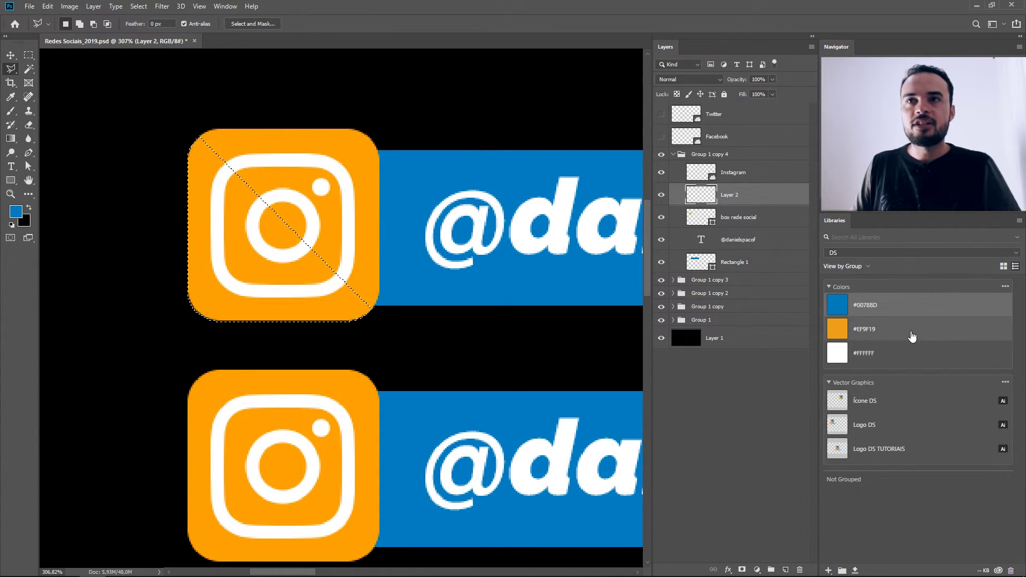
{"action": "left_click", "coordinate": [908, 331]}
{"action": "key", "text": "ctrl+d"}
Step: Fill the full square with blue #0078BD on another new layer and delete the old box layer
{"action": "left_click", "coordinate": [743, 224]}
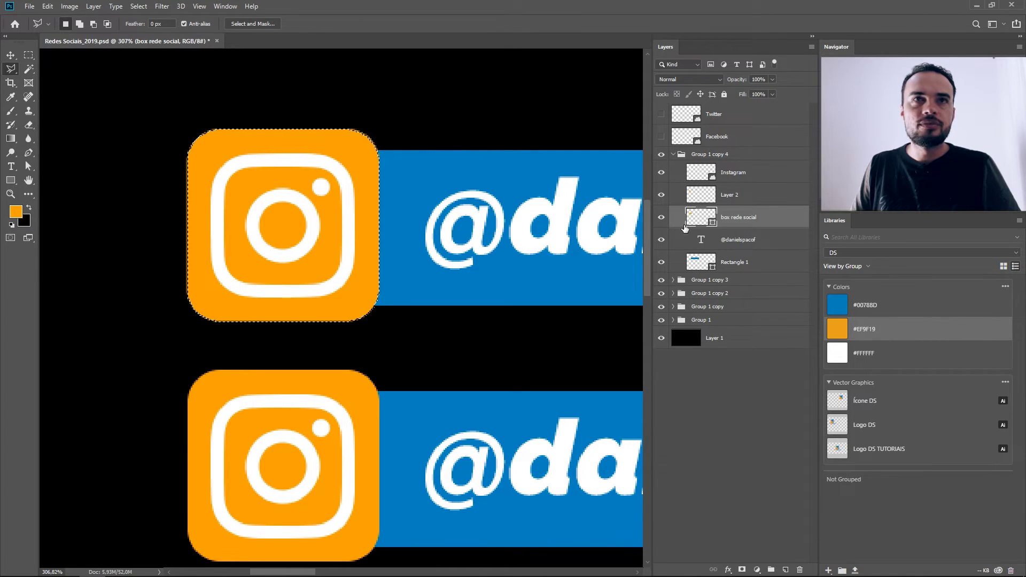
{"action": "left_click", "coordinate": [785, 569]}
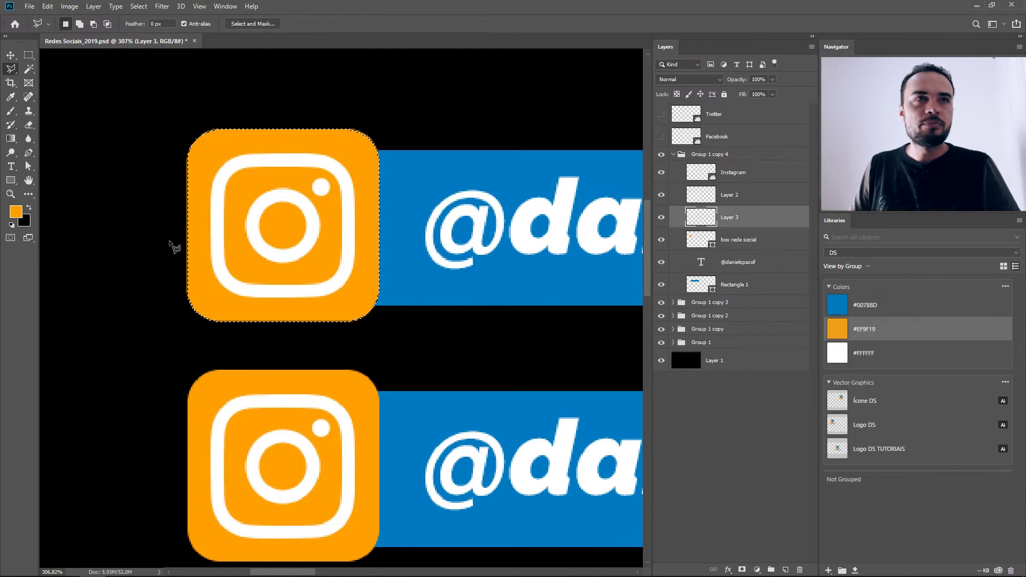
{"action": "left_click", "coordinate": [892, 306]}
{"action": "key", "text": "alt+BackSpace"}
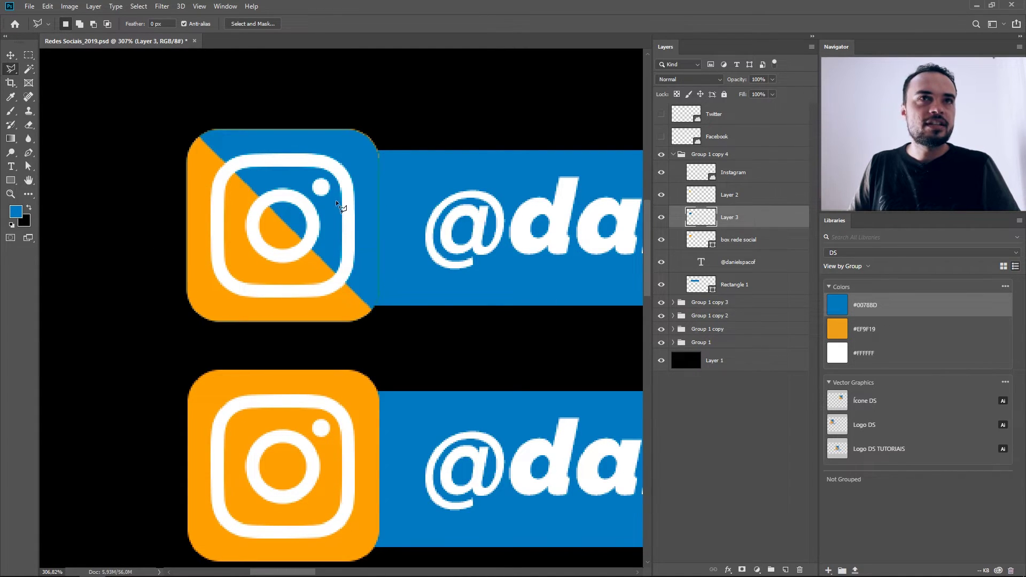
{"action": "left_click", "coordinate": [774, 244]}
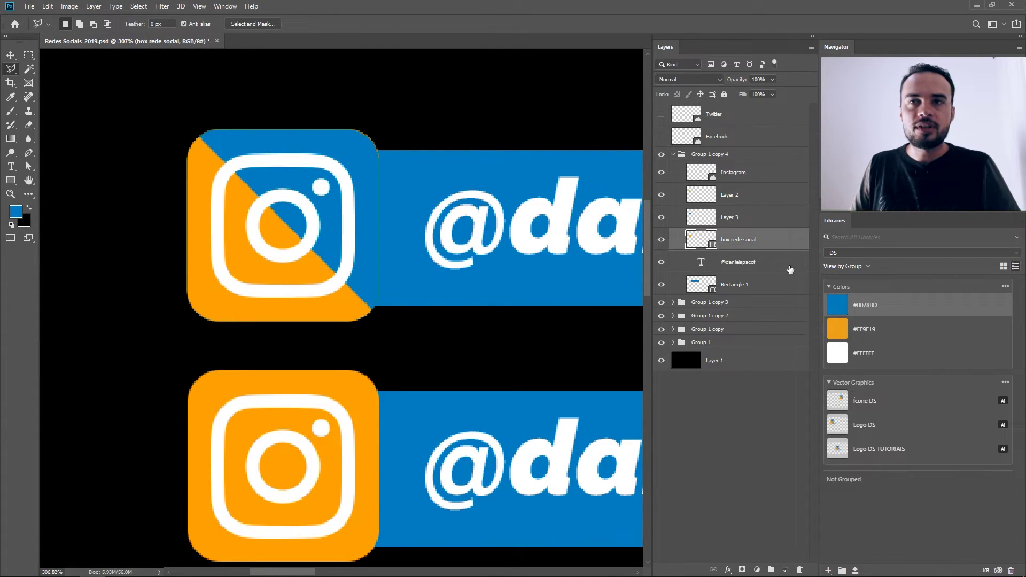
{"action": "left_click", "coordinate": [799, 571]}
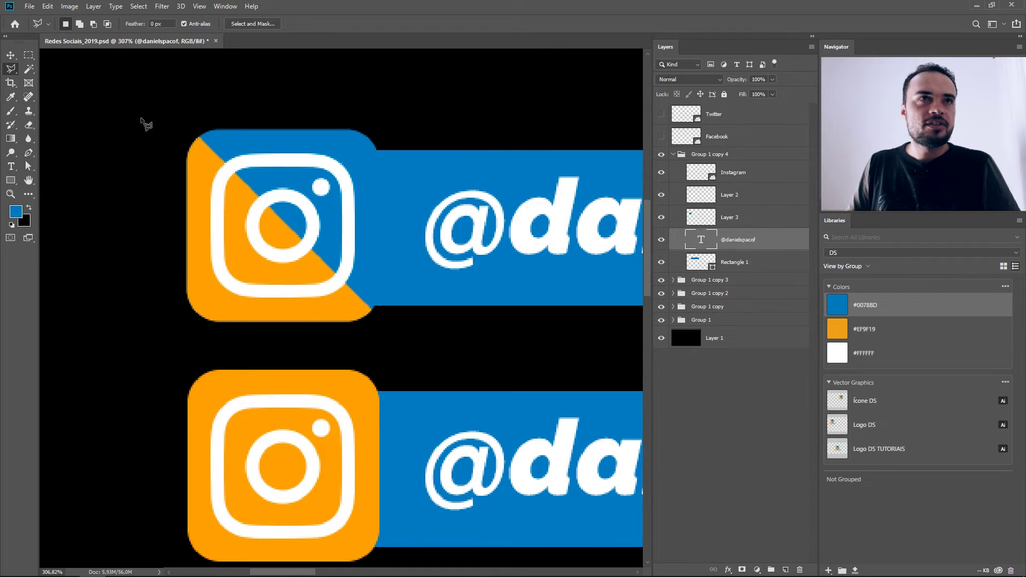
Step: Clear a stray area at the icon's left edge and check the split icon's layers
{"action": "left_click", "coordinate": [10, 55]}
{"action": "scroll", "coordinate": [202, 140], "scroll_direction": "down", "scroll_amount": 3}
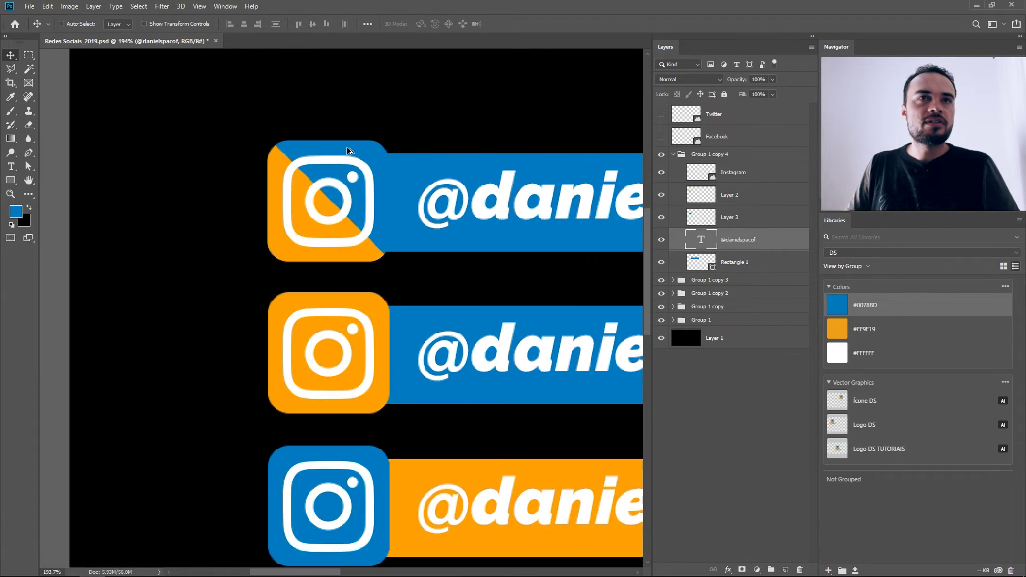
{"action": "scroll", "coordinate": [201, 140], "scroll_direction": "up", "scroll_amount": 3}
{"action": "key", "text": "l"}
{"action": "left_click", "coordinate": [414, 320]}
{"action": "left_click", "coordinate": [172, 129]}
{"action": "left_click", "coordinate": [240, 143]}
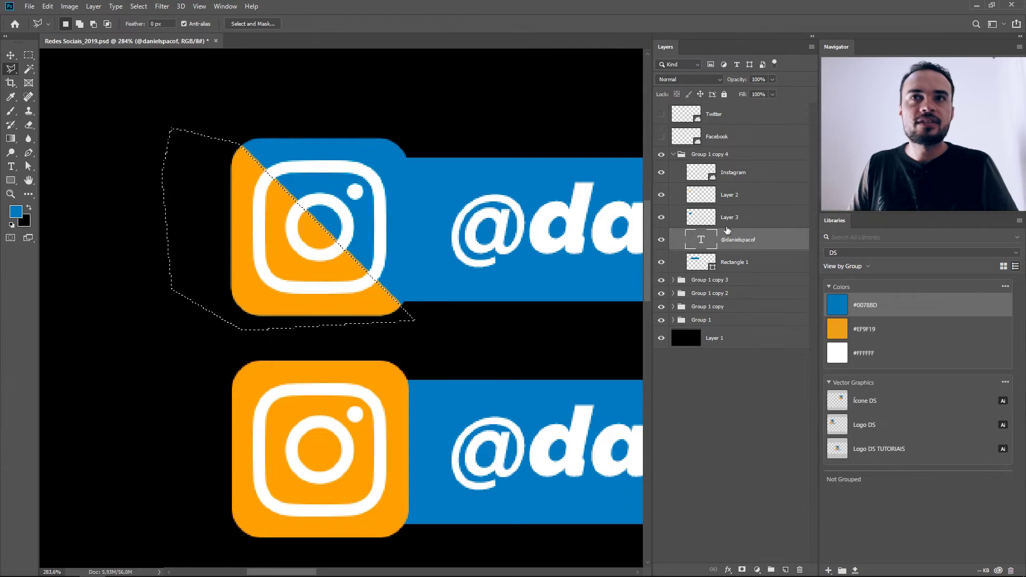
{"action": "key", "text": "alt+bracketright"}
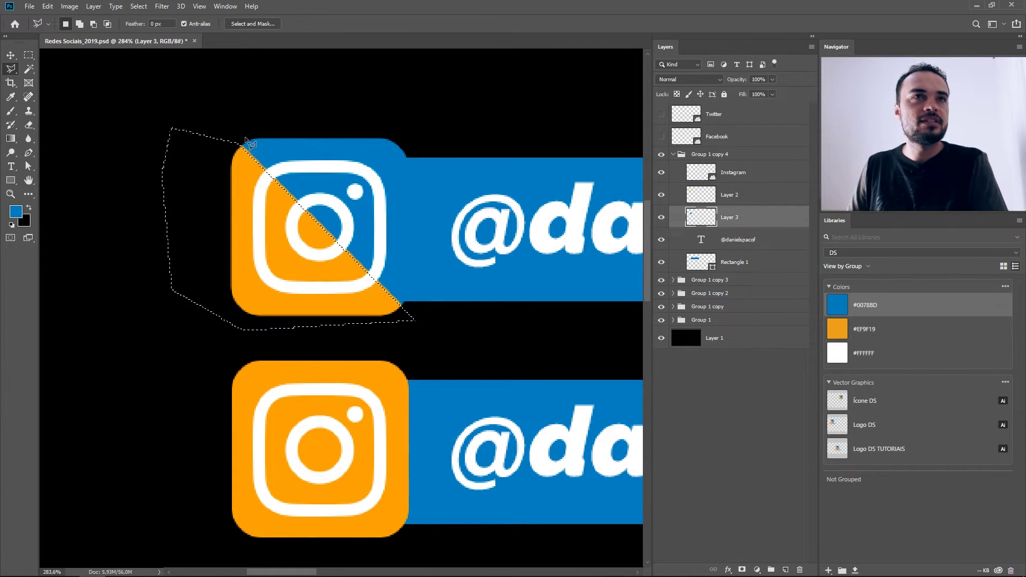
{"action": "key", "text": "ctrl+d"}
{"action": "key", "text": "v"}
{"action": "left_click", "coordinate": [662, 195]}
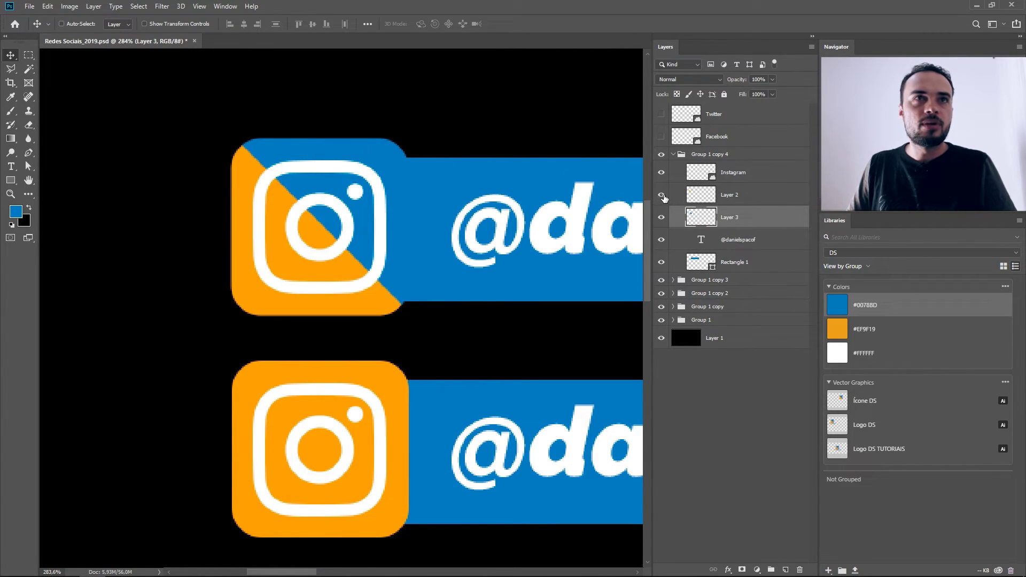
{"action": "left_click", "coordinate": [662, 218]}
{"action": "left_click", "coordinate": [662, 217]}
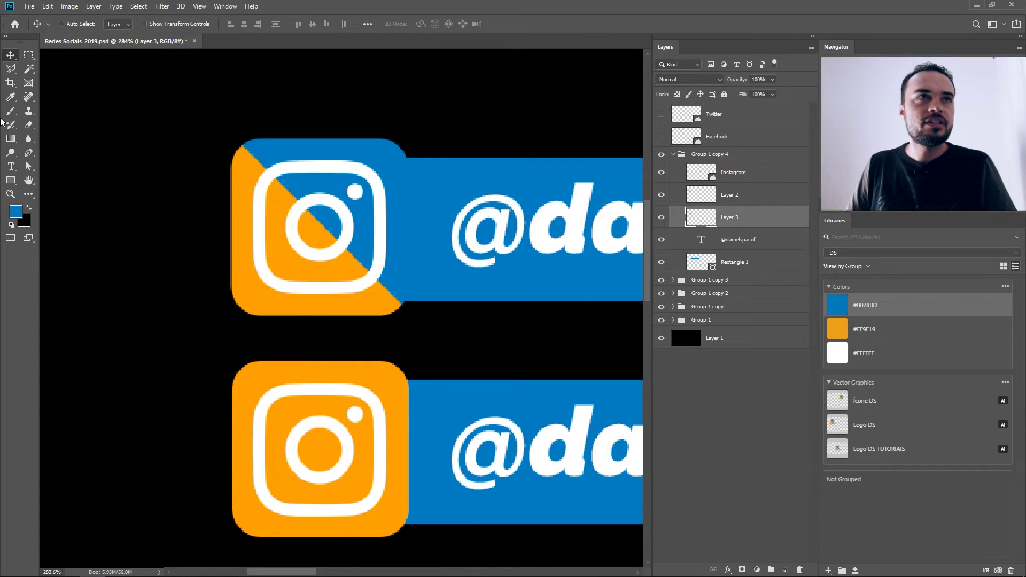
{"action": "key", "text": "ctrl+0"}
{"action": "scroll", "coordinate": [431, 245], "scroll_direction": "up", "scroll_amount": 2}
Step: Set the top tag's Rectangle 1 banner fill to white
{"action": "left_click", "coordinate": [748, 261]}
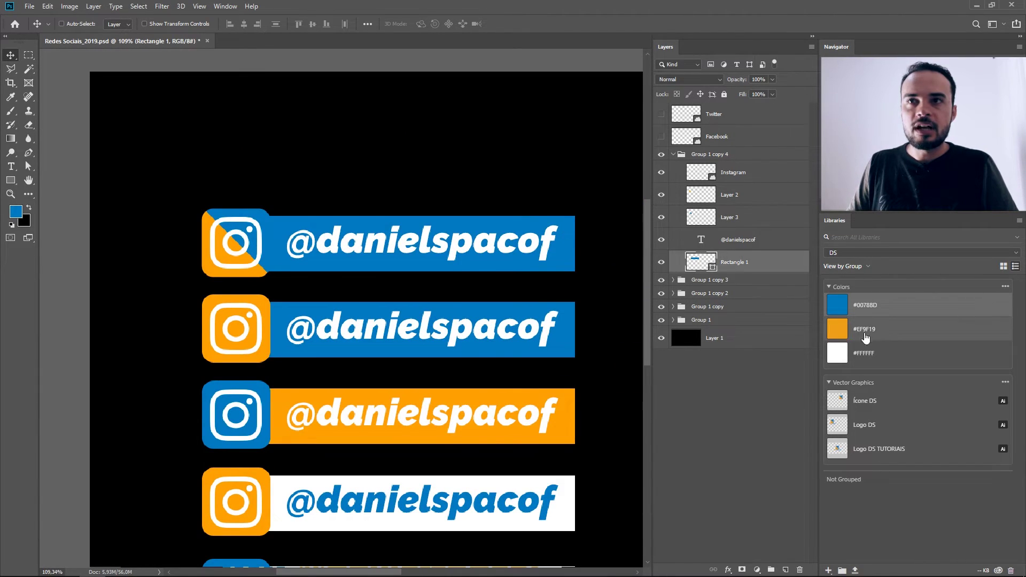
{"action": "double_click", "coordinate": [887, 353]}
{"action": "left_click", "coordinate": [504, 252]}
{"action": "key", "text": "v"}
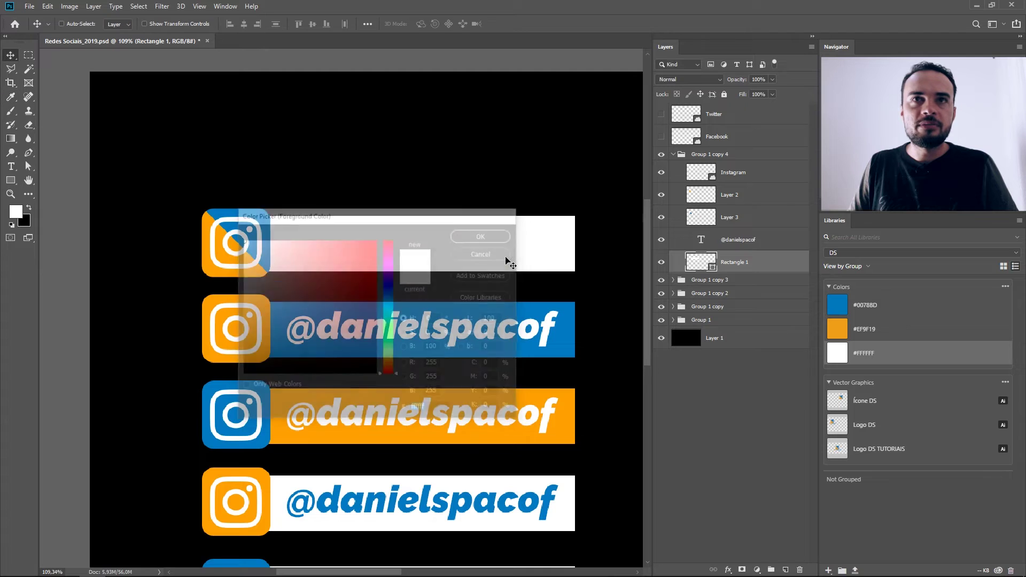
Step: Make the top tag's handle text blue #0078BD
{"action": "left_click", "coordinate": [530, 252]}
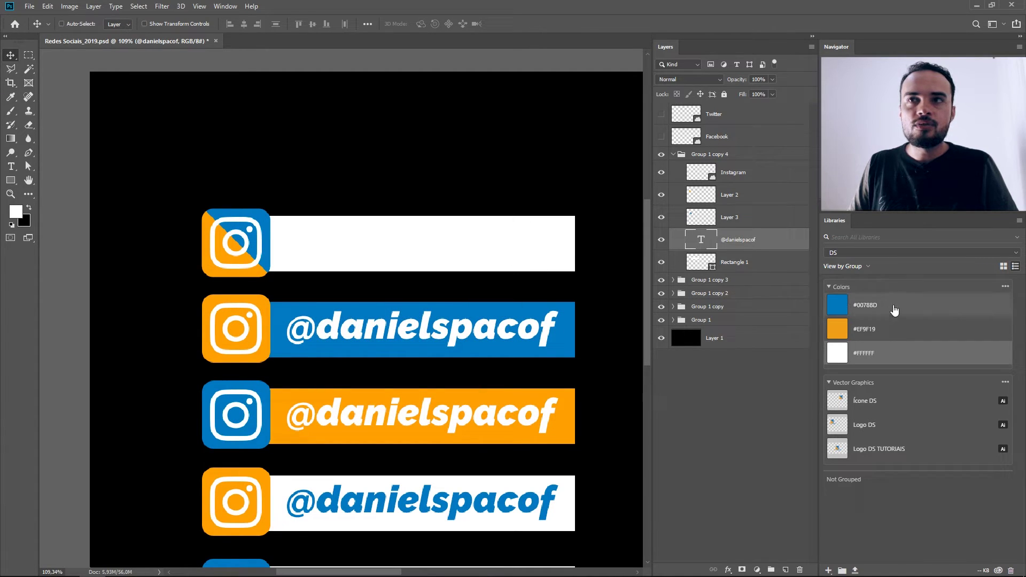
{"action": "key", "text": "ctrl"}
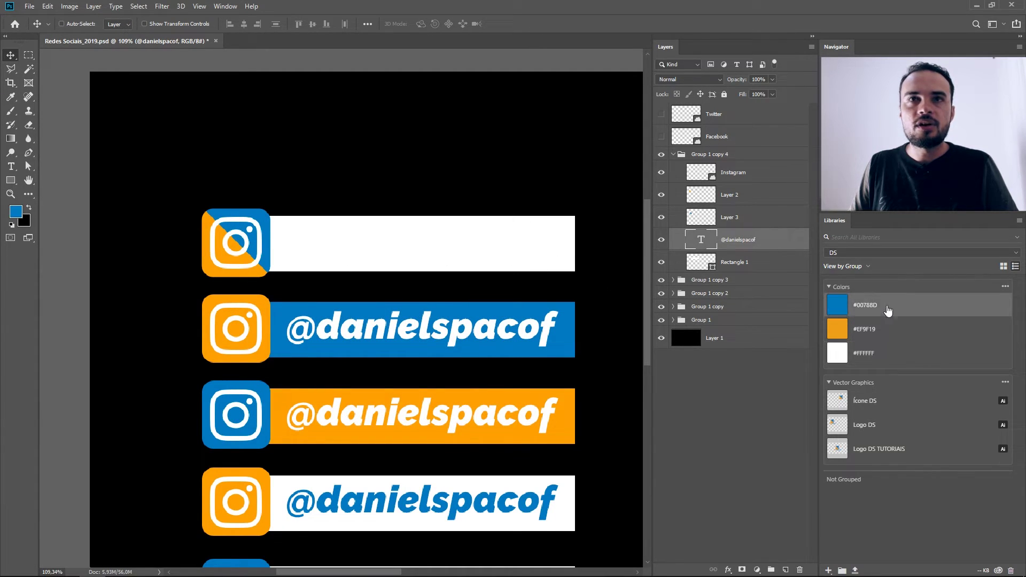
{"action": "left_click", "coordinate": [940, 305]}
{"action": "scroll", "coordinate": [326, 311], "scroll_direction": "down", "scroll_amount": 3}
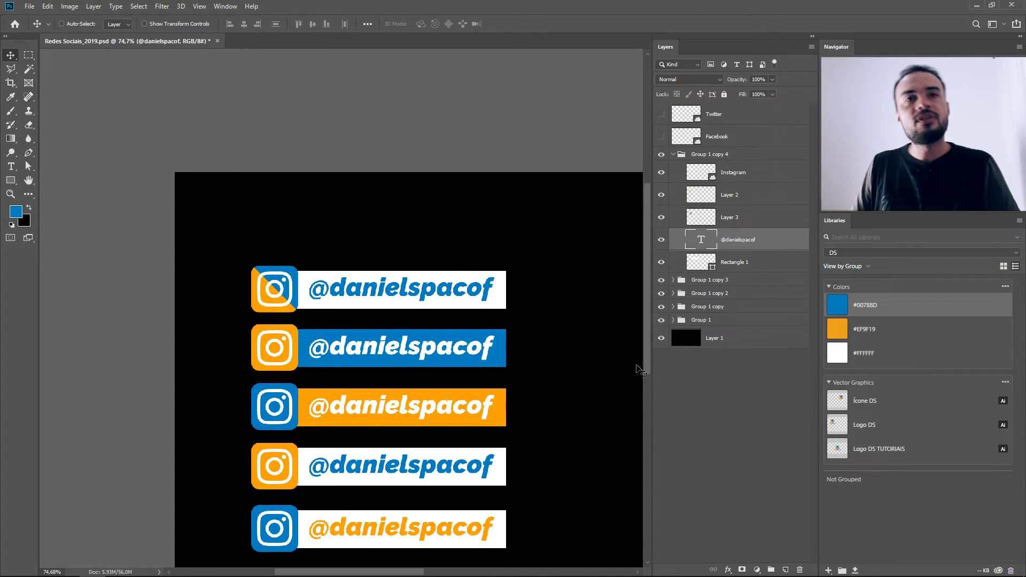
{"action": "left_click", "coordinate": [901, 335]}
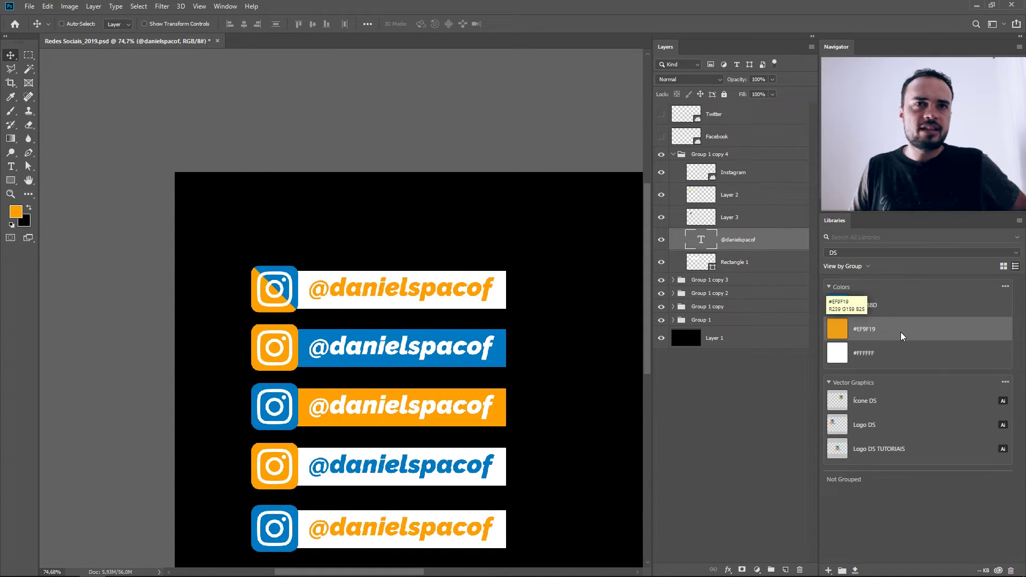
{"action": "left_click", "coordinate": [919, 308]}
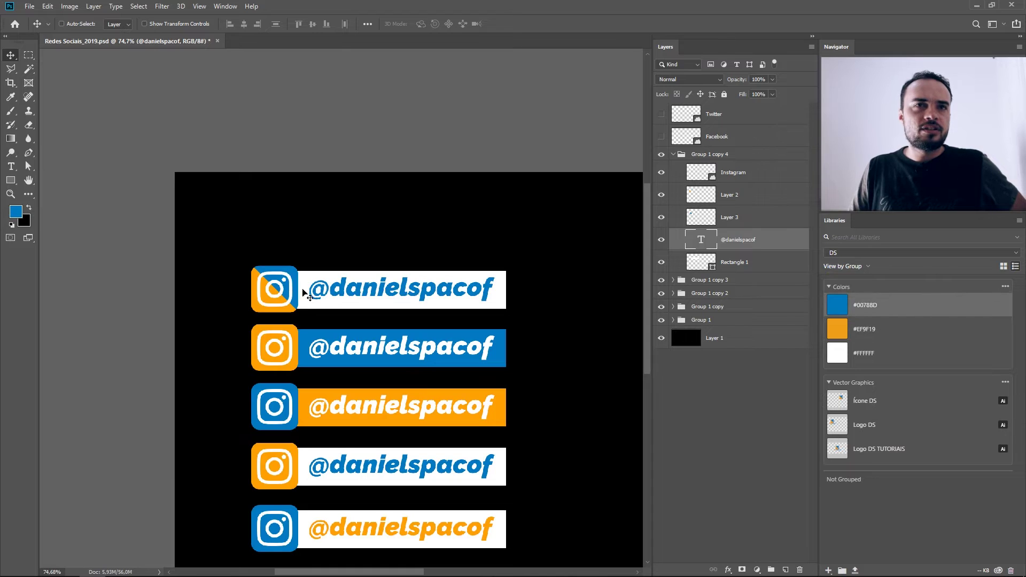
{"action": "scroll", "coordinate": [497, 327], "scroll_direction": "down", "scroll_amount": 1}
{"action": "scroll", "coordinate": [497, 327], "scroll_direction": "down", "scroll_amount": 1}
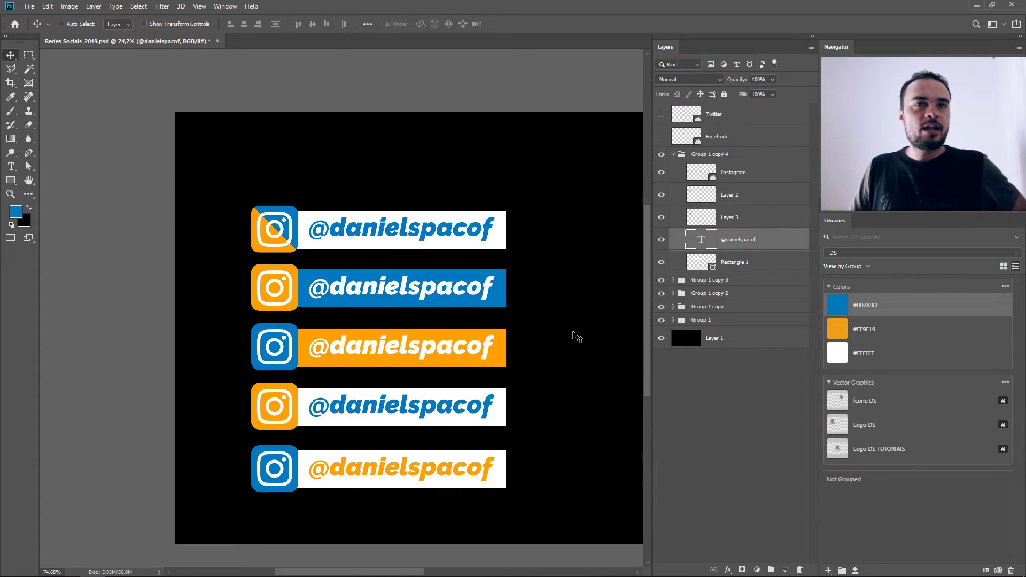
{"action": "scroll", "coordinate": [573, 334], "scroll_direction": "down", "scroll_amount": 1}
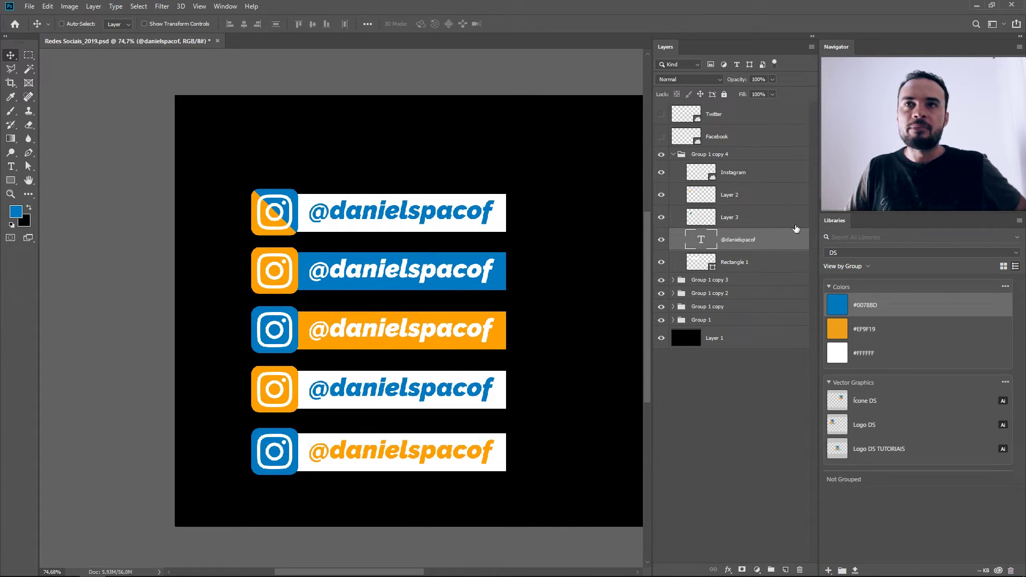
Step: Delete the four unused tag variation groups
{"action": "left_click", "coordinate": [728, 156]}
{"action": "left_click", "coordinate": [672, 154]}
{"action": "left_click", "coordinate": [725, 168]}
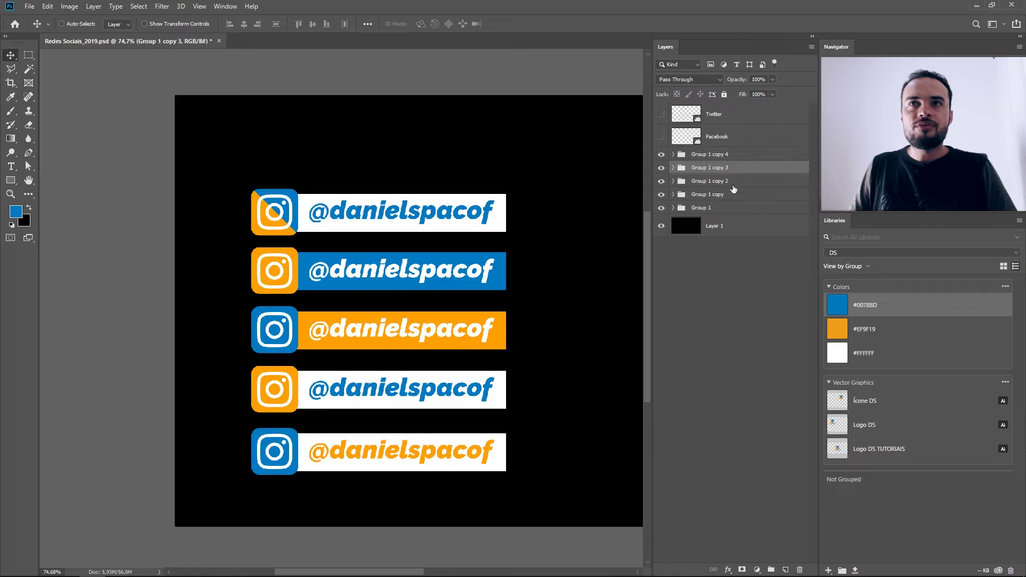
{"action": "left_click", "coordinate": [734, 207], "text": "shift"}
{"action": "left_click", "coordinate": [799, 569]}
{"action": "left_click", "coordinate": [468, 220]}
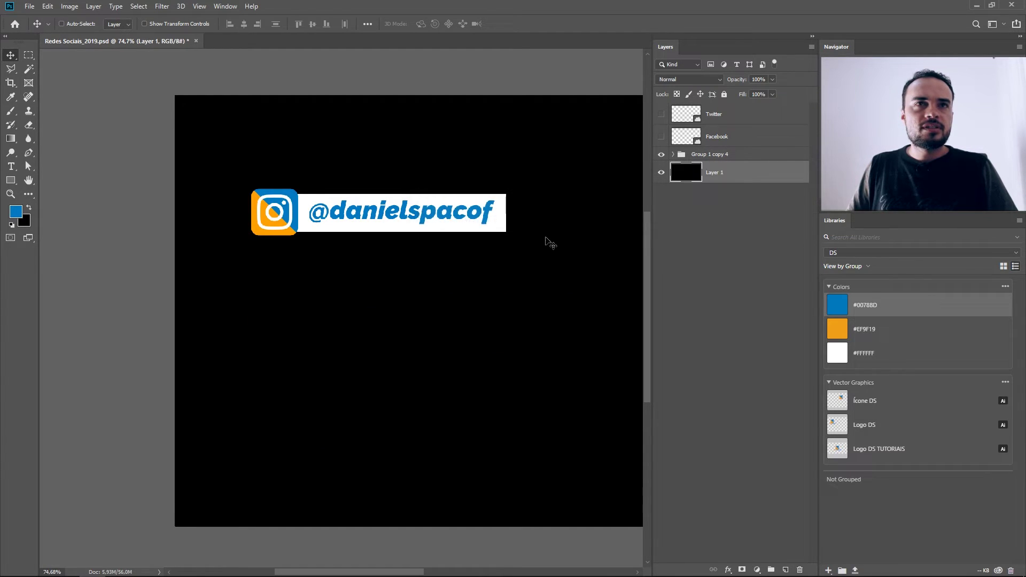
Step: Drag Group 1 copy 4 into the canvas's lower-left corner against the margin guides
{"action": "left_click", "coordinate": [738, 154]}
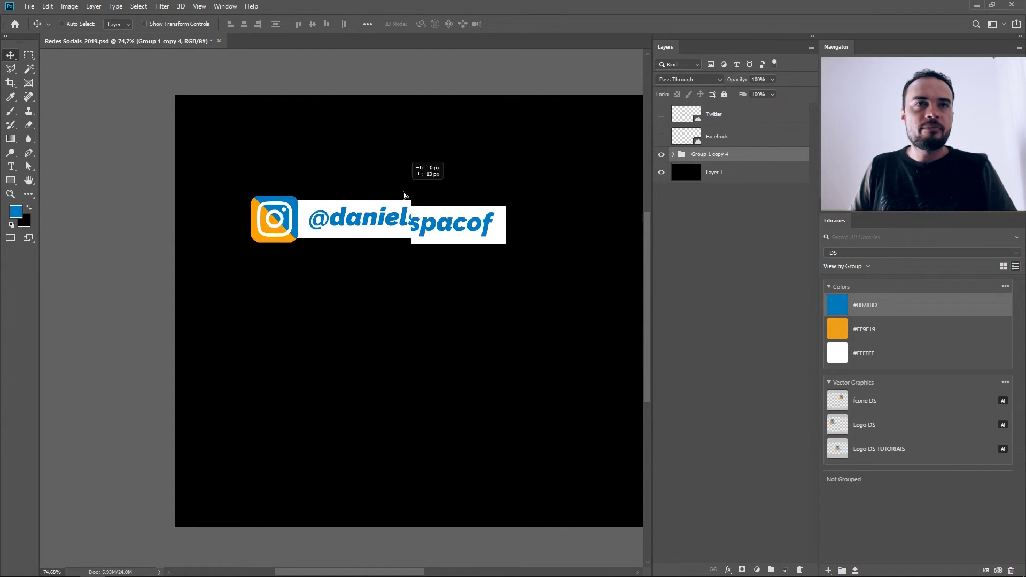
{"action": "left_click_drag", "start_coordinate": [407, 188], "coordinate": [396, 390]}
{"action": "key", "text": "ctrl+semicolon"}
{"action": "mouse_move", "coordinate": [357, 340]}
{"action": "left_mouse_down"}
{"action": "mouse_move", "coordinate": [294, 202]}
{"action": "mouse_move", "coordinate": [281, 276]}
{"action": "mouse_move", "coordinate": [246, 276]}
{"action": "left_mouse_up"}
{"action": "scroll", "coordinate": [293, 202], "scroll_direction": "up", "scroll_amount": 2}
{"action": "scroll", "coordinate": [133, 327], "scroll_direction": "up", "scroll_amount": 8}
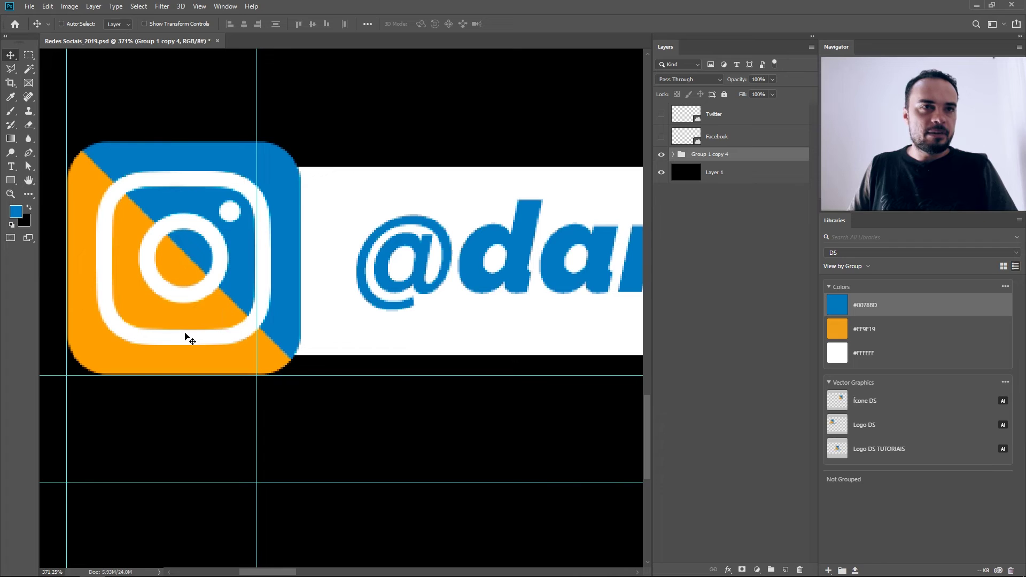
{"action": "scroll", "coordinate": [185, 338], "scroll_direction": "down", "scroll_amount": 4}
{"action": "scroll", "coordinate": [179, 332], "scroll_direction": "down", "scroll_amount": 5}
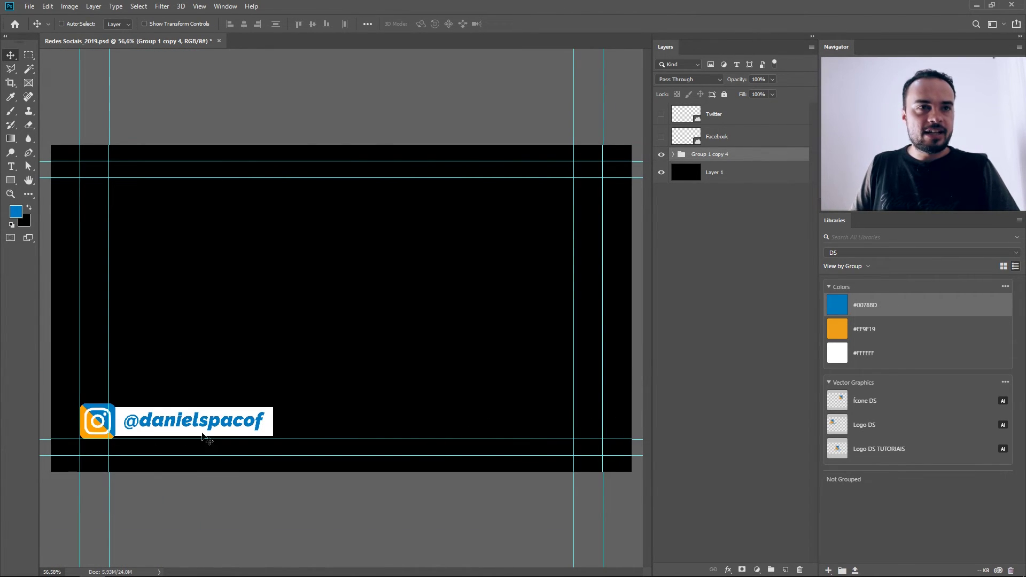
{"action": "scroll", "coordinate": [118, 440], "scroll_direction": "up", "scroll_amount": 3}
{"action": "scroll", "coordinate": [184, 353], "scroll_direction": "up", "scroll_amount": 2}
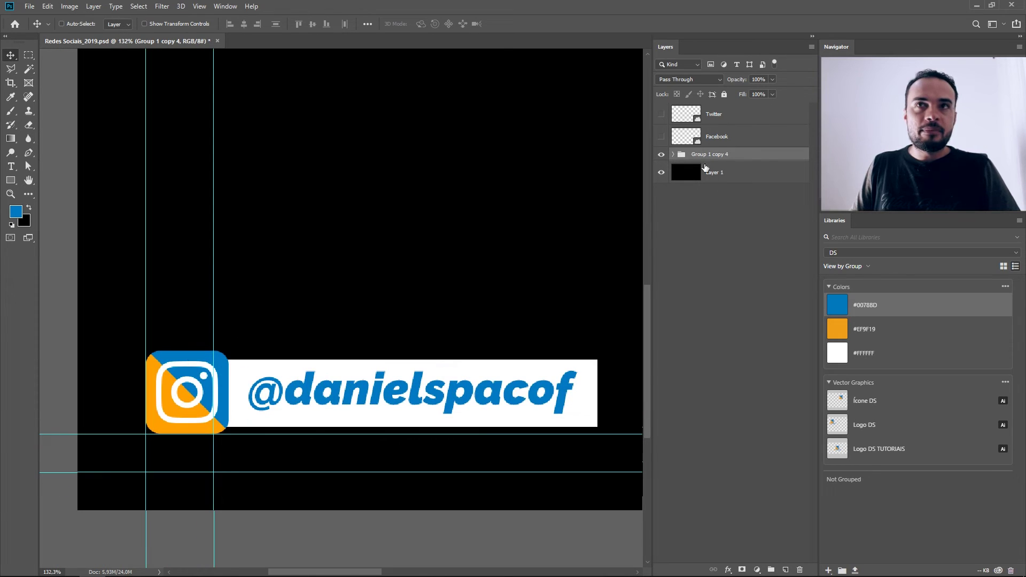
Step: Merge Layer 2 and Layer 3 into one layer named Box rede social
{"action": "left_click", "coordinate": [673, 154]}
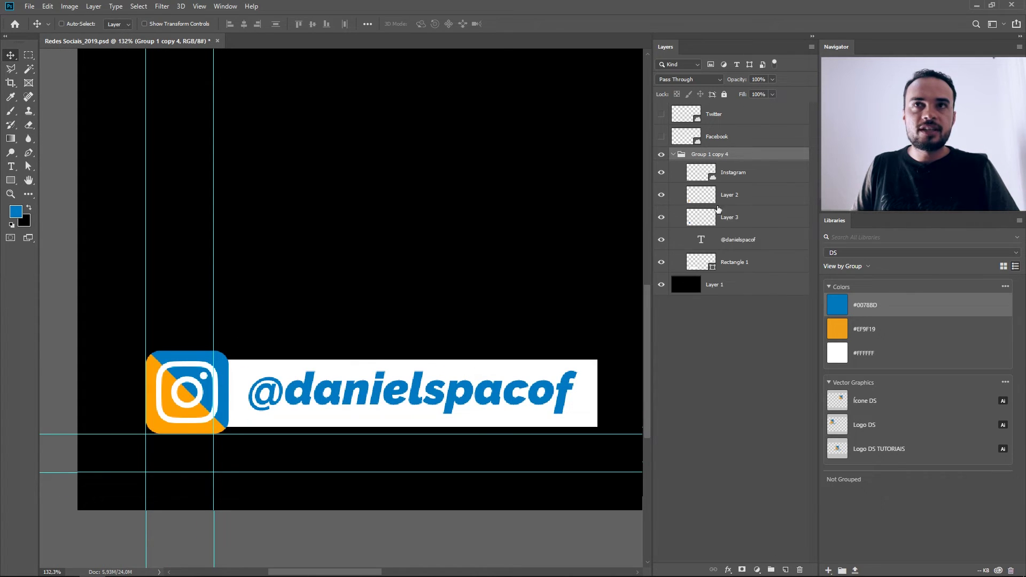
{"action": "left_click", "coordinate": [750, 218]}
{"action": "left_click", "coordinate": [755, 201], "text": "shift"}
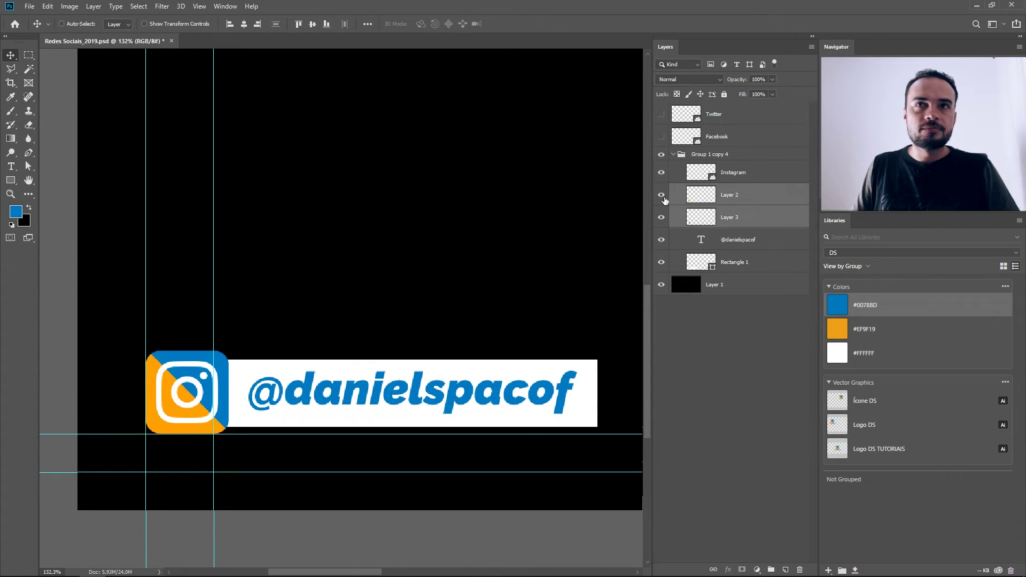
{"action": "key", "text": "ctrl+e"}
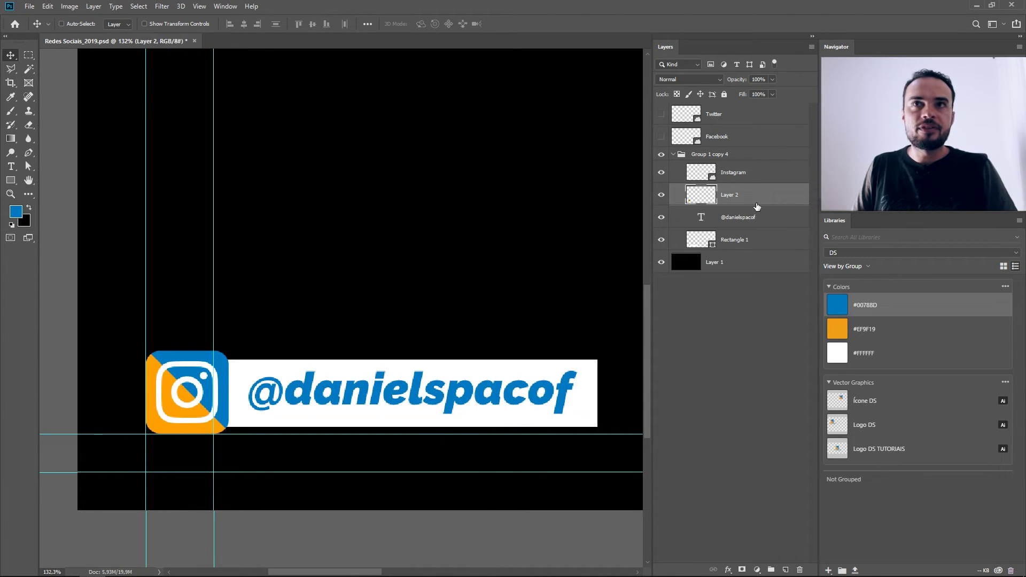
{"action": "left_click", "coordinate": [661, 194]}
{"action": "double_click", "coordinate": [730, 195]}
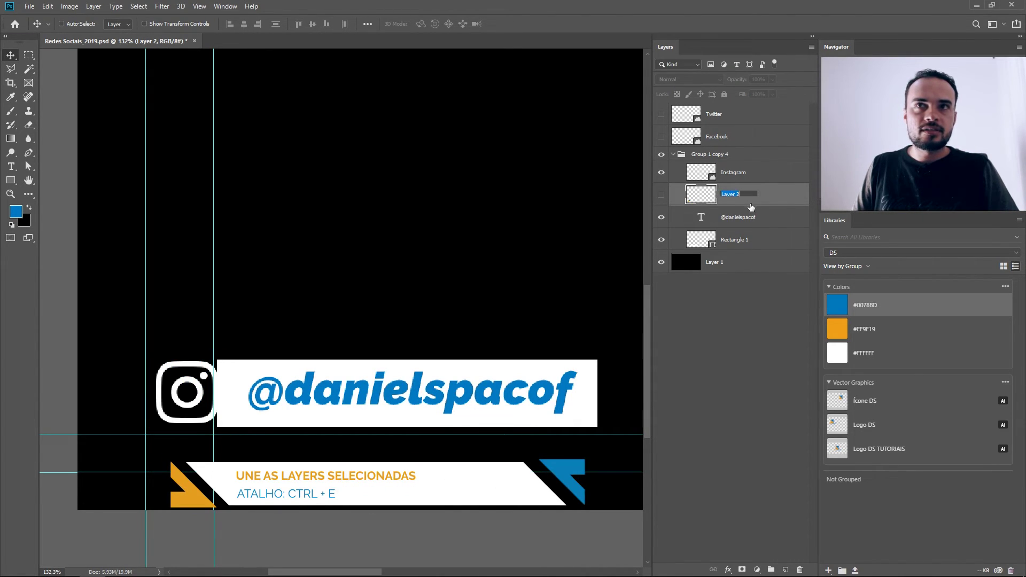
{"action": "type", "text": "Box rede social"}
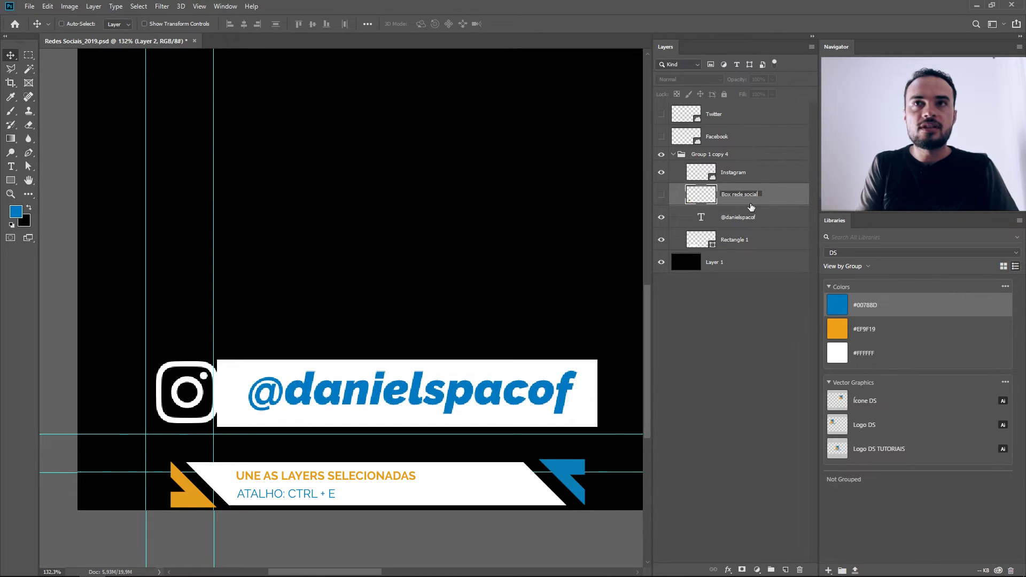
{"action": "key", "text": "Return"}
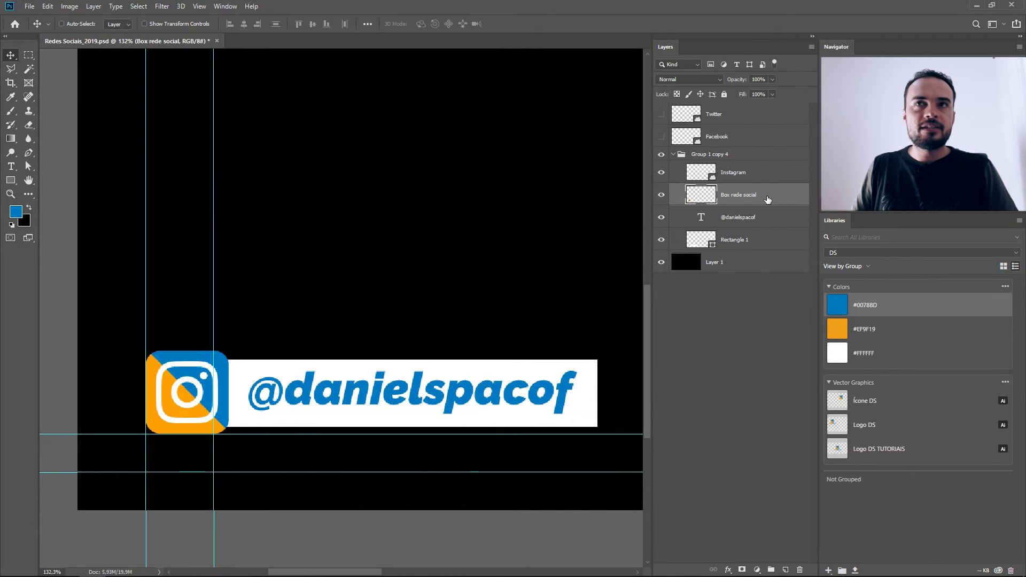
Step: Align the icon box, white bar and handle text on vertical centres, then save
{"action": "left_click", "coordinate": [764, 172], "text": "ctrl"}
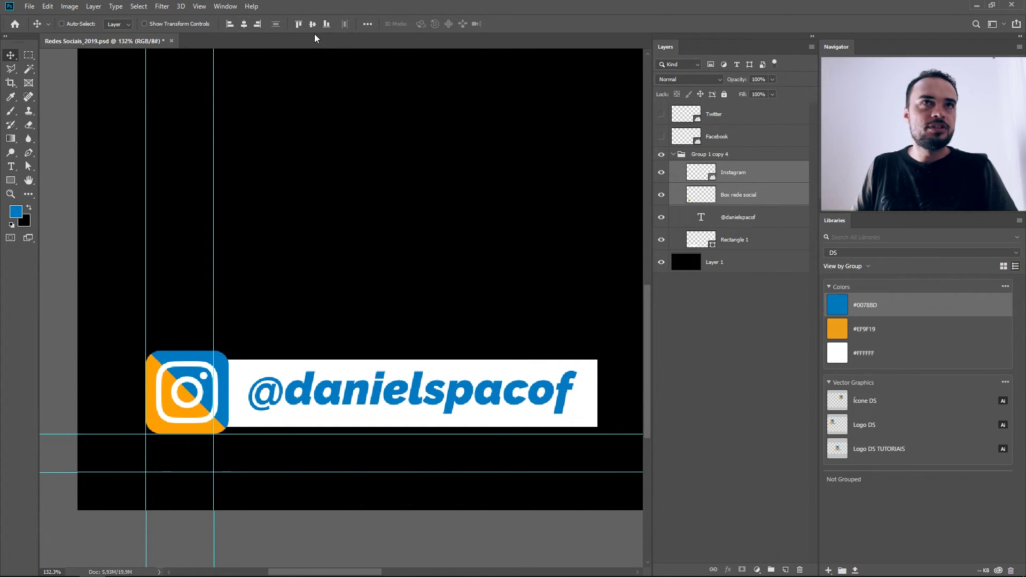
{"action": "left_click", "coordinate": [764, 239]}
{"action": "left_click", "coordinate": [764, 194], "text": "shift"}
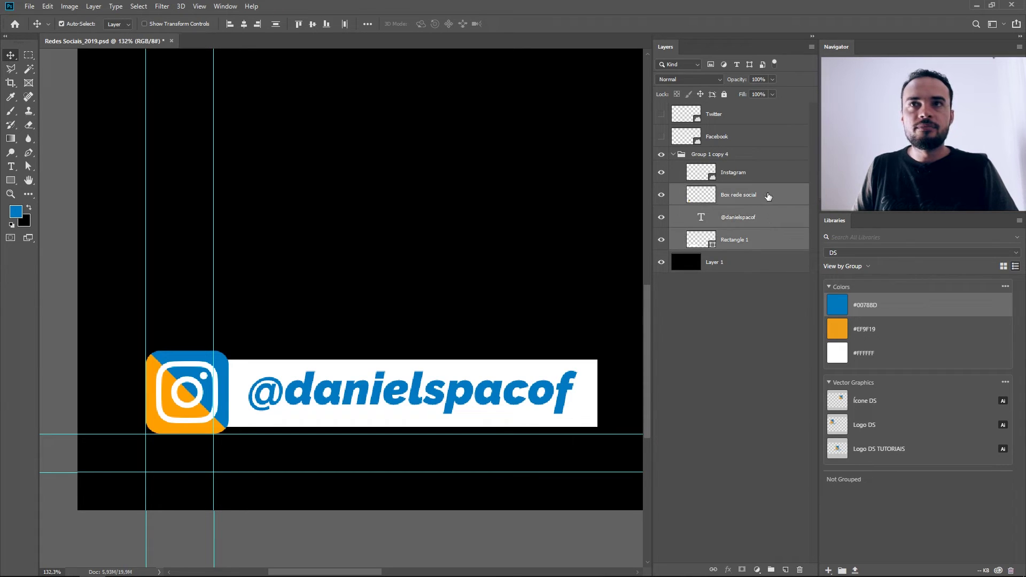
{"action": "left_click", "coordinate": [313, 24]}
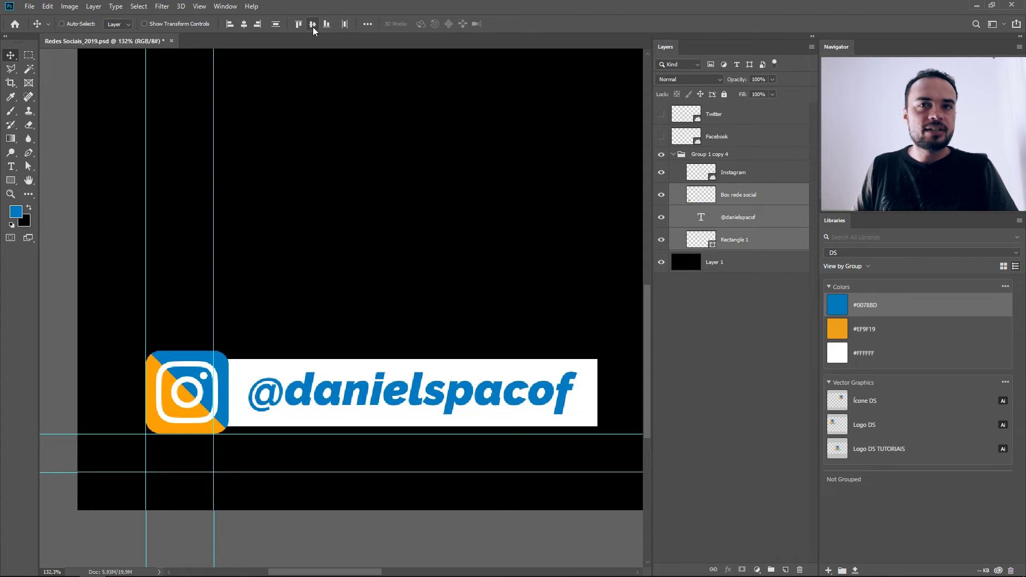
{"action": "key", "text": "ctrl+s"}
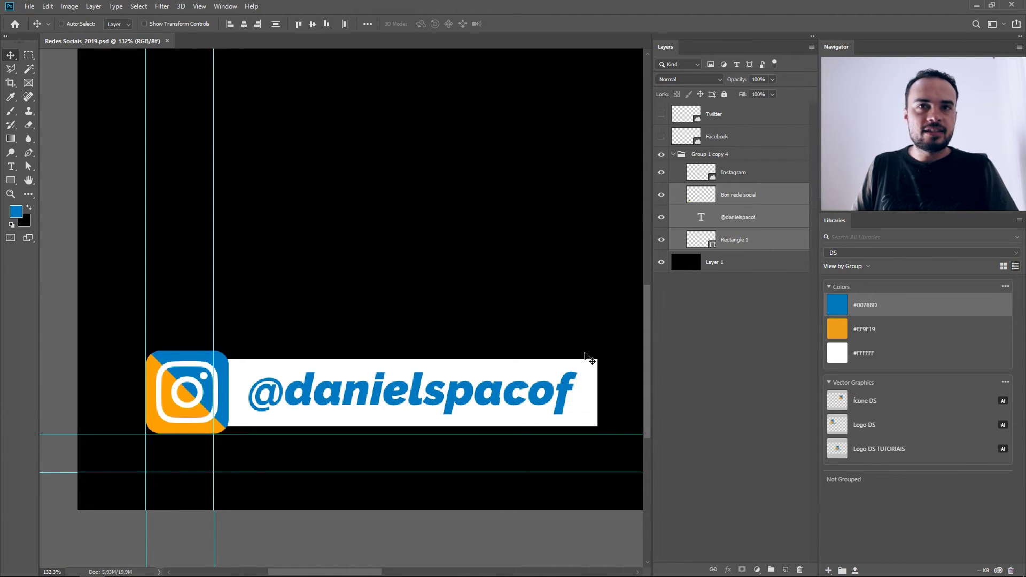
{"action": "double_click", "coordinate": [767, 209]}
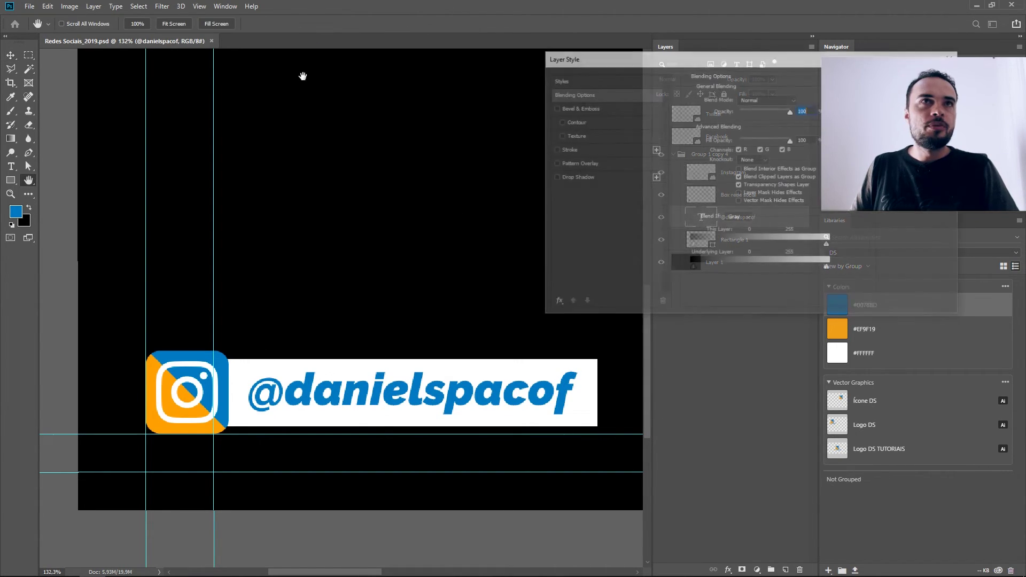
{"action": "key", "text": "Escape"}
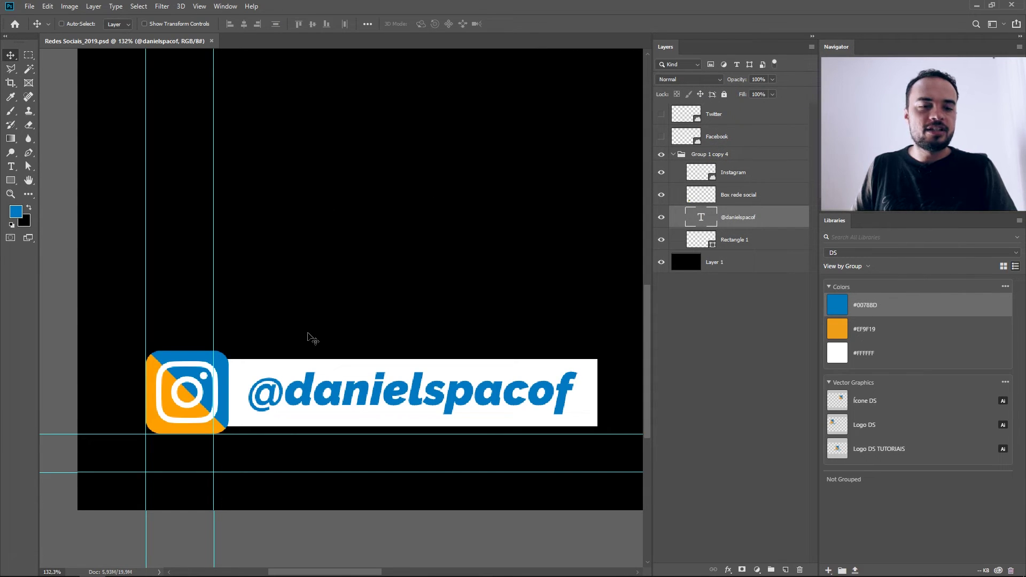
{"action": "key", "text": "t"}
{"action": "left_click", "coordinate": [408, 390]}
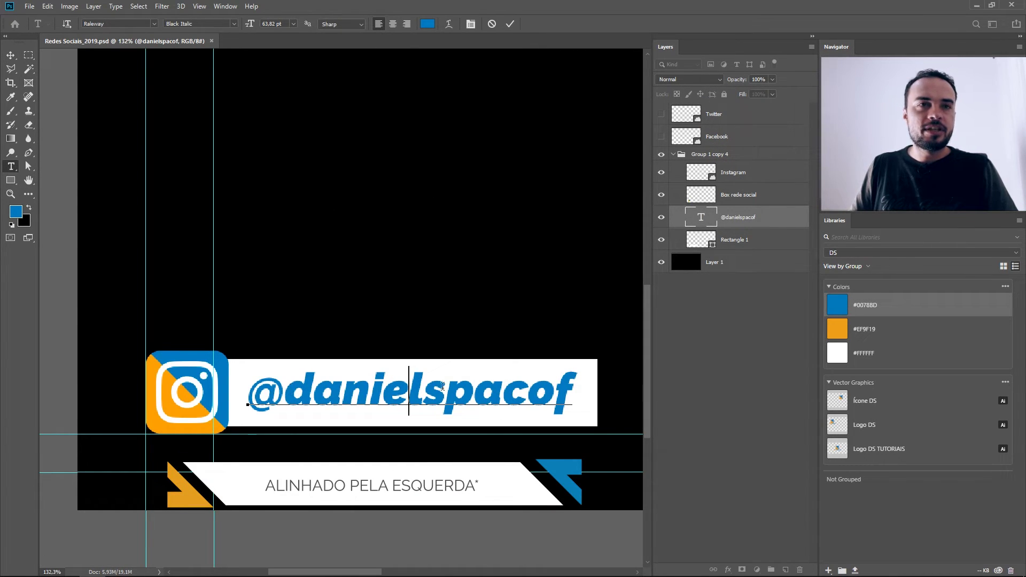
{"action": "left_click", "coordinate": [508, 24]}
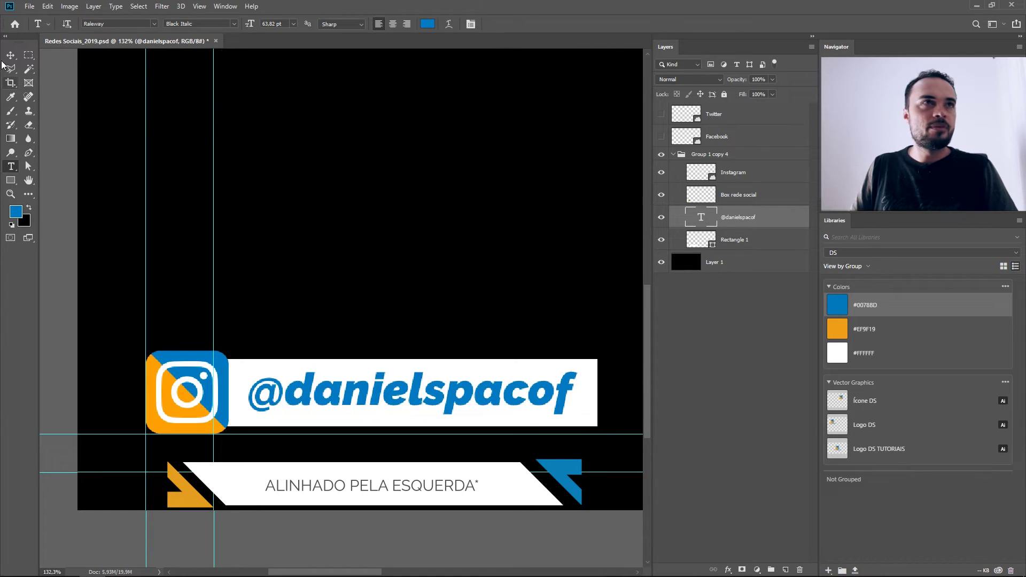
{"action": "key", "text": "v"}
{"action": "key", "text": "ctrl+0"}
Step: Rename the tag group 'Group 1 copy 4' to Instagram
{"action": "scroll", "coordinate": [192, 444], "scroll_direction": "up", "scroll_amount": 2}
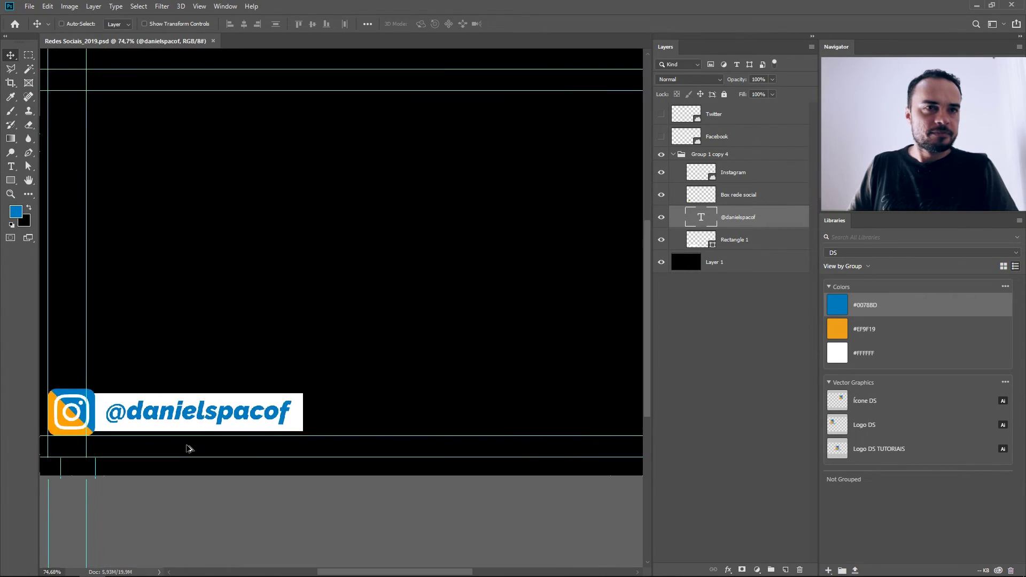
{"action": "scroll", "coordinate": [305, 282], "scroll_direction": "up", "scroll_amount": 2}
{"action": "scroll", "coordinate": [220, 313], "scroll_direction": "up", "scroll_amount": 2}
{"action": "left_click", "coordinate": [673, 155]}
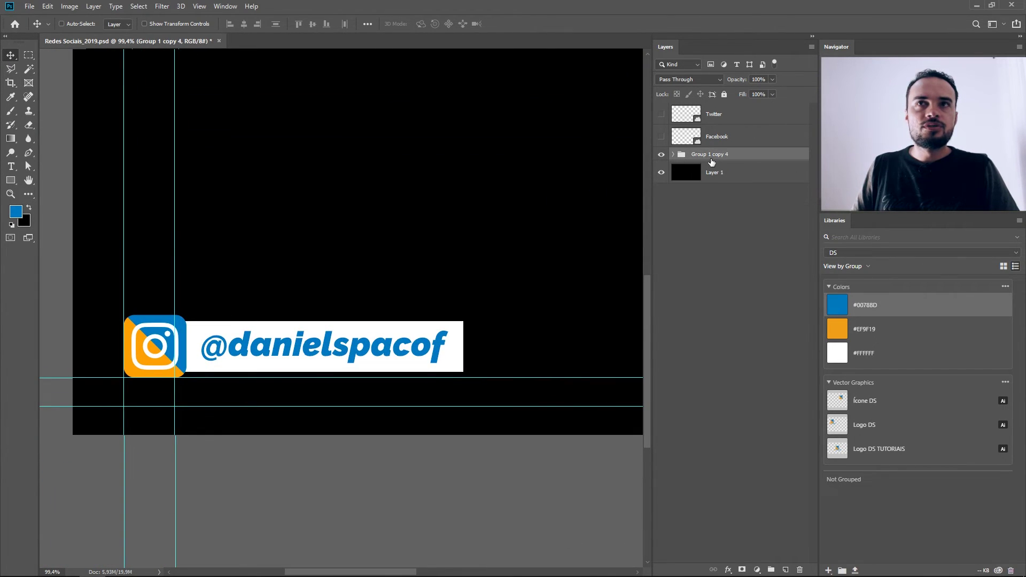
{"action": "double_click", "coordinate": [710, 154]}
{"action": "type", "text": "Ins"}
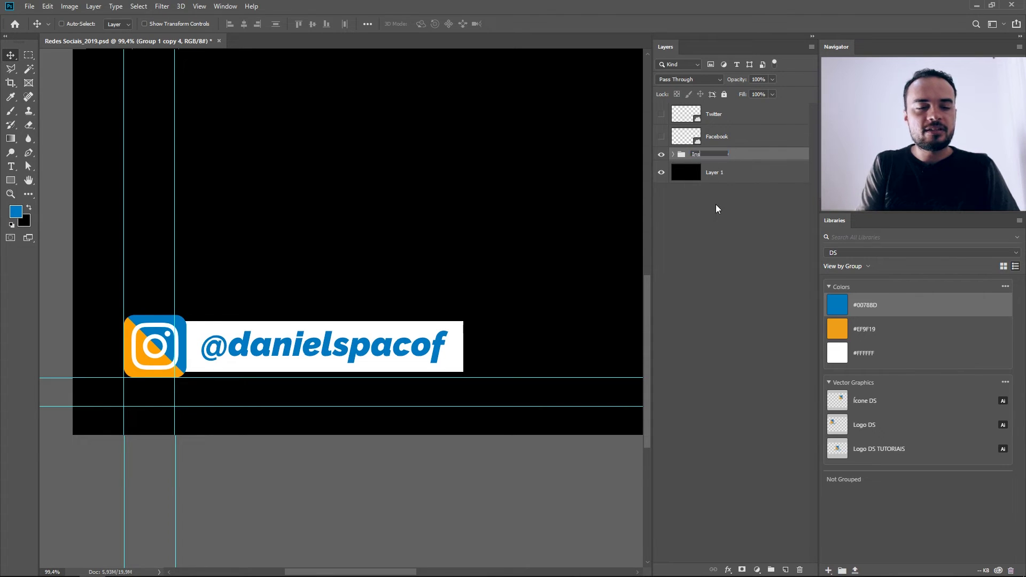
{"action": "type", "text": "tagram"}
{"action": "key", "text": "Return"}
Step: Duplicate the group, name the copies Twitter and Facebook, and shift Twitter 682 px right
{"action": "key", "text": "ctrl+j"}
{"action": "key", "text": "ctrl+j"}
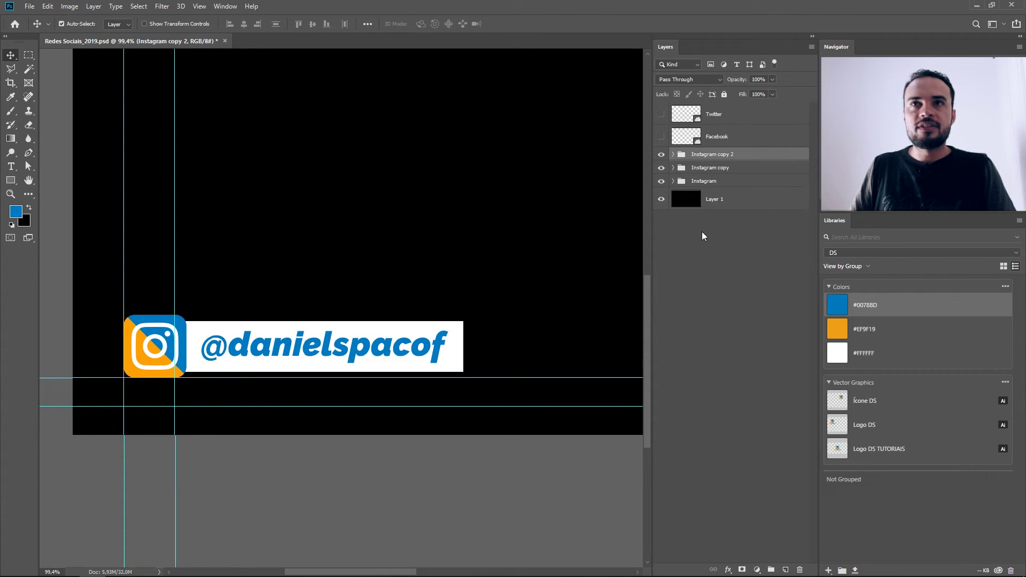
{"action": "double_click", "coordinate": [721, 167]}
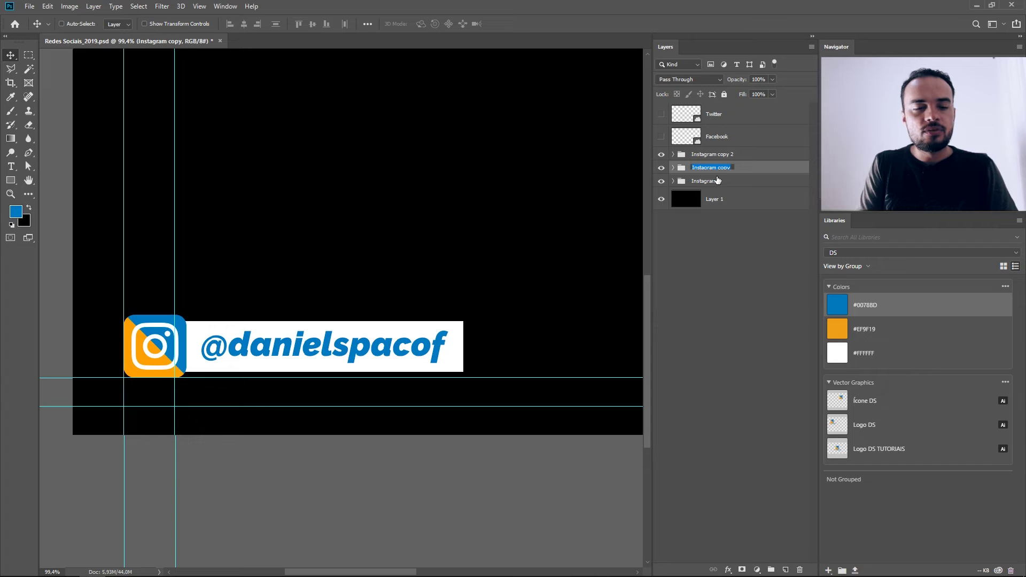
{"action": "type", "text": "Twiter"}
{"action": "key", "text": "Return"}
{"action": "double_click", "coordinate": [713, 154]}
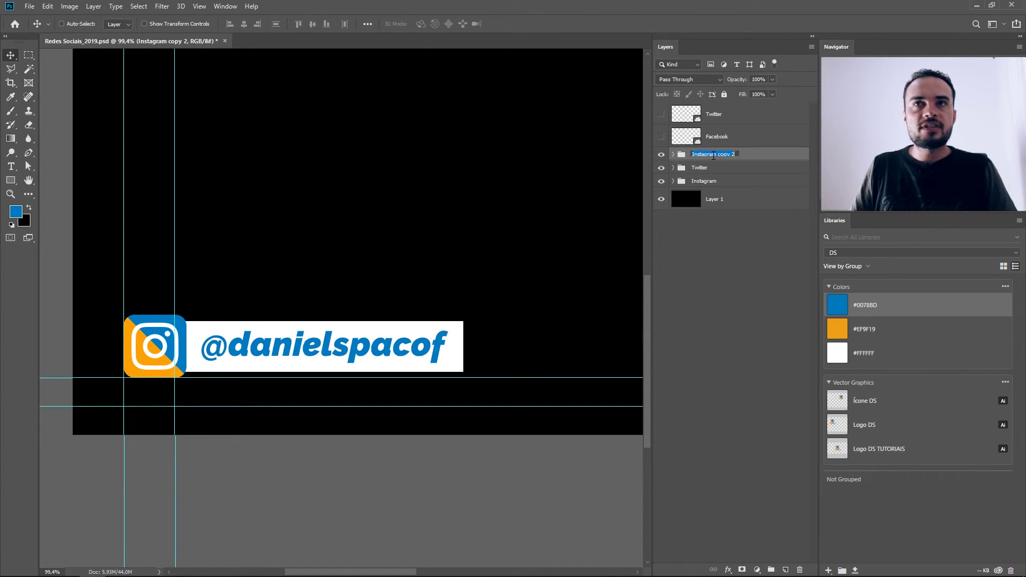
{"action": "type", "text": "Facebook"}
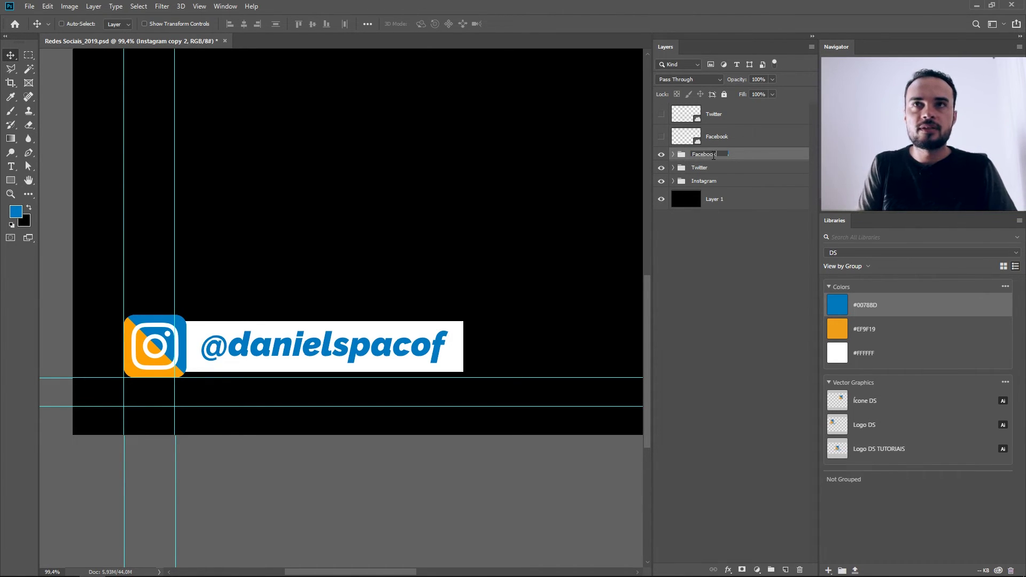
{"action": "left_click", "coordinate": [699, 167]}
{"action": "key", "text": "ctrl+0"}
{"action": "left_click_drag", "start_coordinate": [221, 305], "coordinate": [422, 301]}
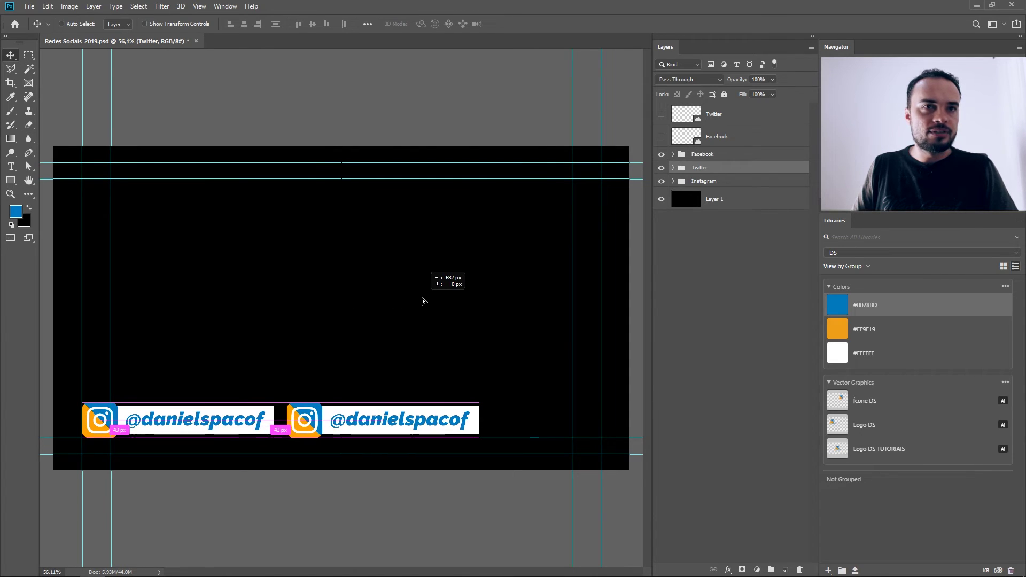
Step: Show the Twitter bird layer, move it into the Twitter group, and place it over the second tag's icon
{"action": "left_click", "coordinate": [661, 114]}
{"action": "mouse_move", "coordinate": [714, 114]}
{"action": "left_mouse_down"}
{"action": "mouse_move", "coordinate": [731, 219]}
{"action": "mouse_move", "coordinate": [746, 174]}
{"action": "left_mouse_up"}
{"action": "scroll", "coordinate": [305, 404], "scroll_direction": "up", "scroll_amount": 2}
{"action": "mouse_move", "coordinate": [424, 284]}
{"action": "left_mouse_down"}
{"action": "mouse_move", "coordinate": [302, 424]}
{"action": "mouse_move", "coordinate": [302, 461]}
{"action": "left_mouse_up"}
Step: Turn off smart guides and nudge the bird a few pixels onto the icon
{"action": "scroll", "coordinate": [313, 430], "scroll_direction": "up", "scroll_amount": 3}
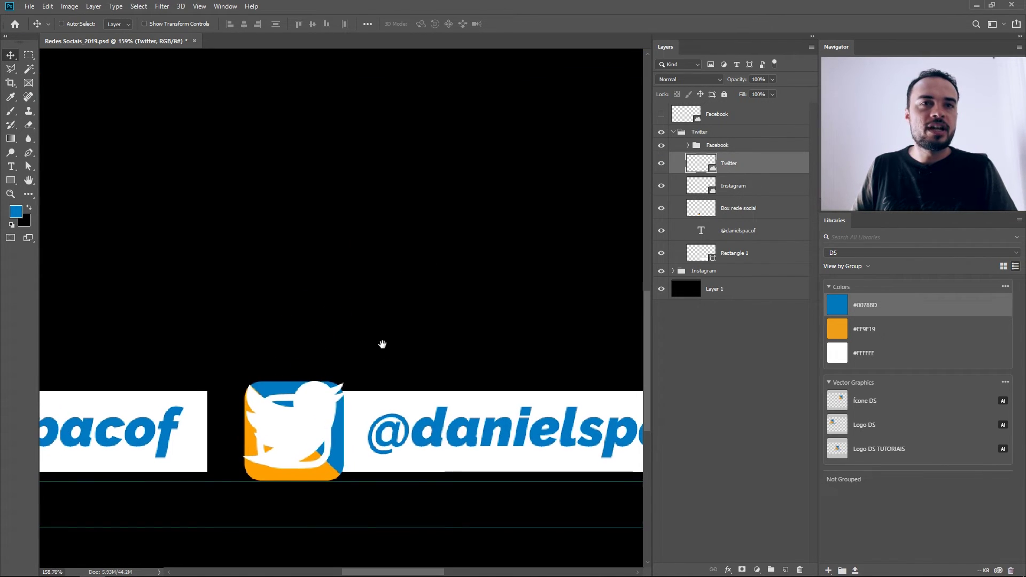
{"action": "left_click_drag", "start_coordinate": [382, 344], "coordinate": [462, 181]}
{"action": "scroll", "coordinate": [394, 240], "scroll_direction": "up", "scroll_amount": 2}
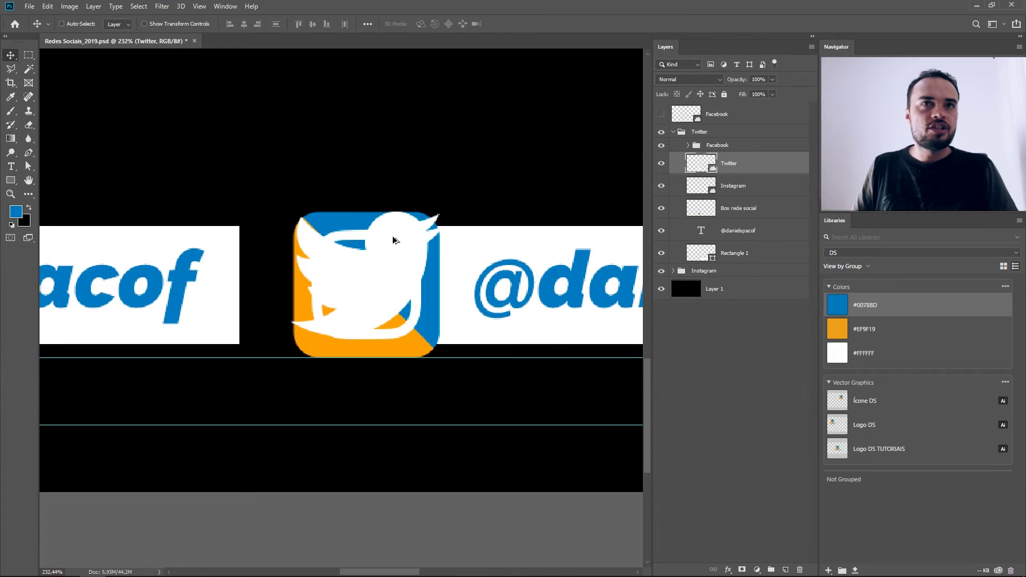
{"action": "left_click", "coordinate": [200, 7]}
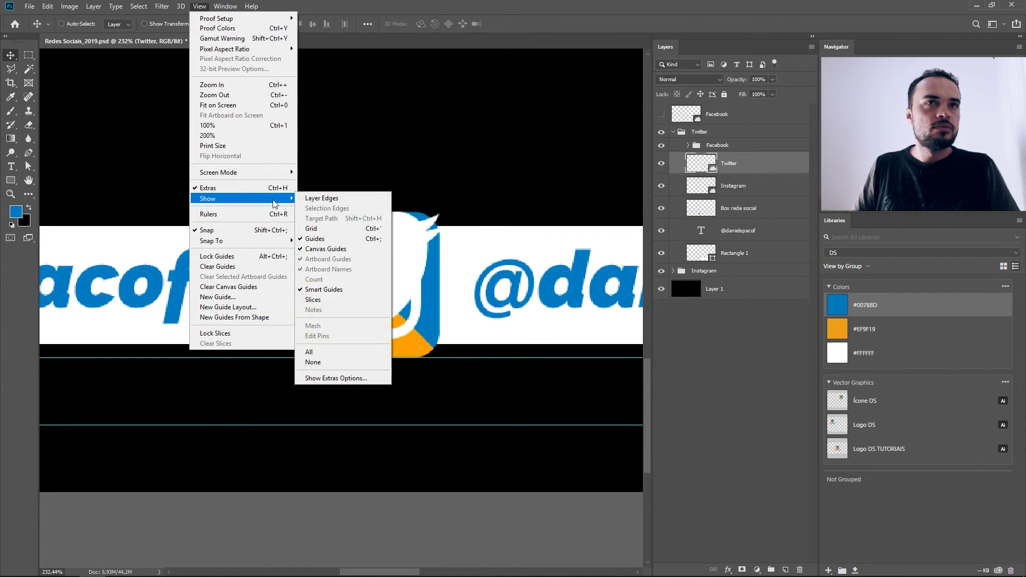
{"action": "mouse_move", "coordinate": [240, 198]}
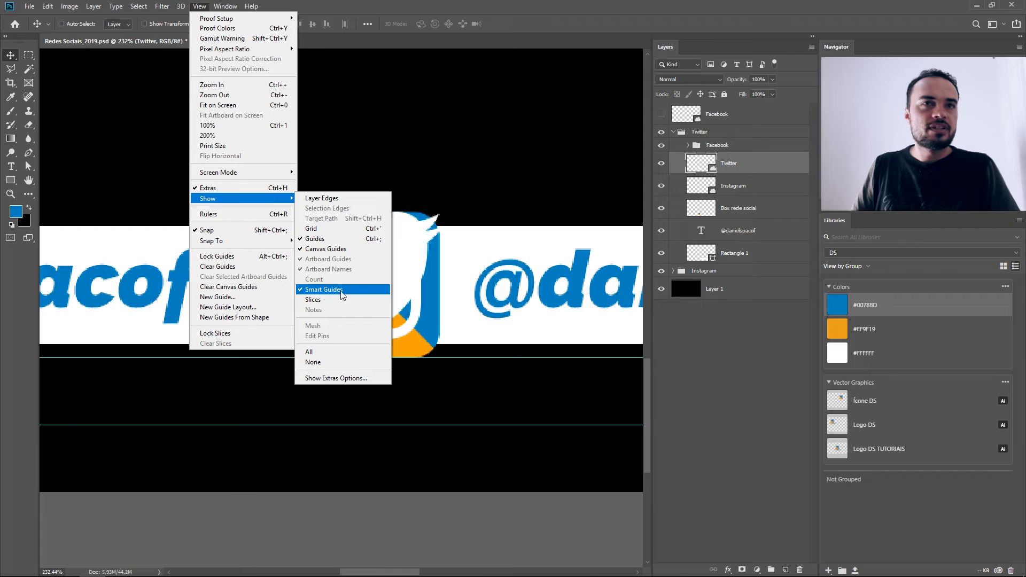
{"action": "left_click", "coordinate": [342, 290]}
{"action": "left_click_drag", "start_coordinate": [398, 273], "coordinate": [386, 275]}
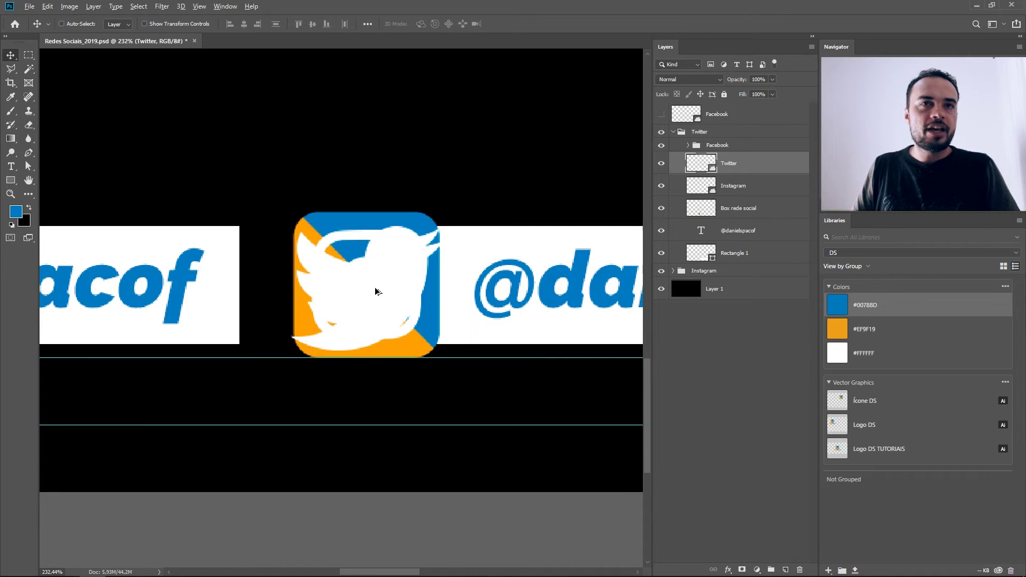
{"action": "scroll", "coordinate": [406, 251], "scroll_direction": "up", "scroll_amount": 3}
Step: Shrink the bird to about 80% and delete the Instagram icon layer from the Twitter group
{"action": "key", "text": "ctrl+t"}
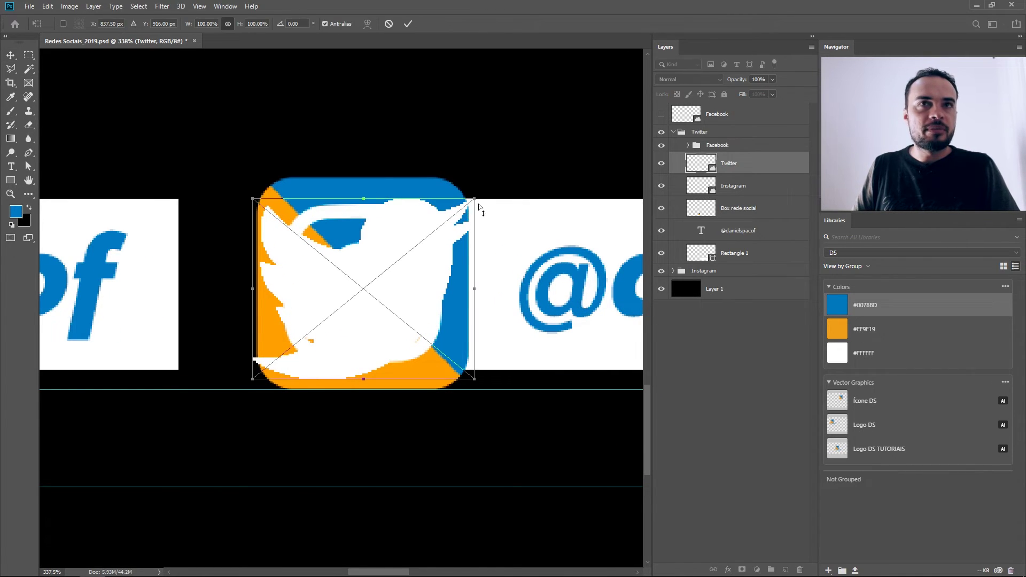
{"action": "left_click_drag", "start_coordinate": [474, 199], "coordinate": [431, 225]}
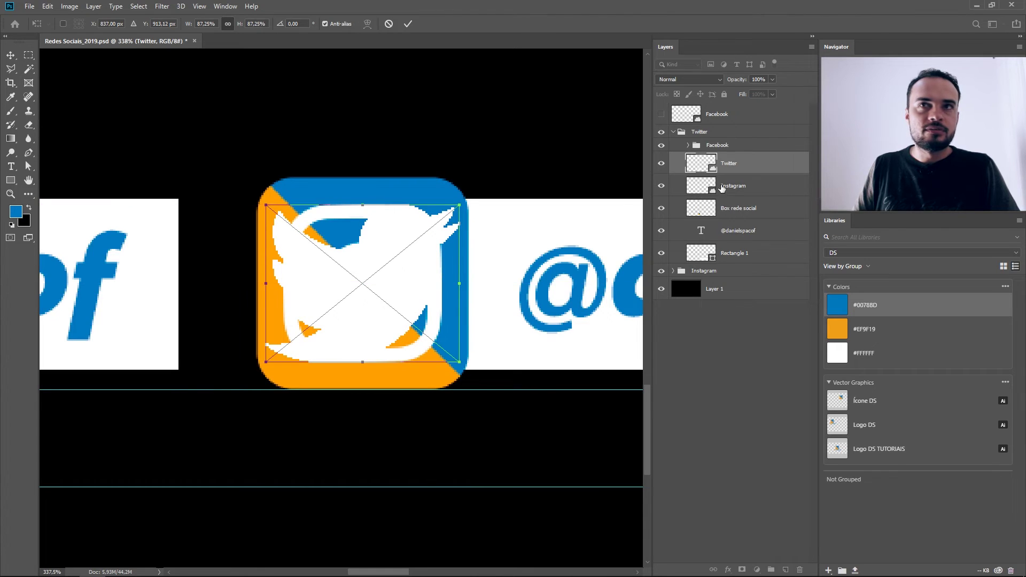
{"action": "left_click", "coordinate": [722, 187]}
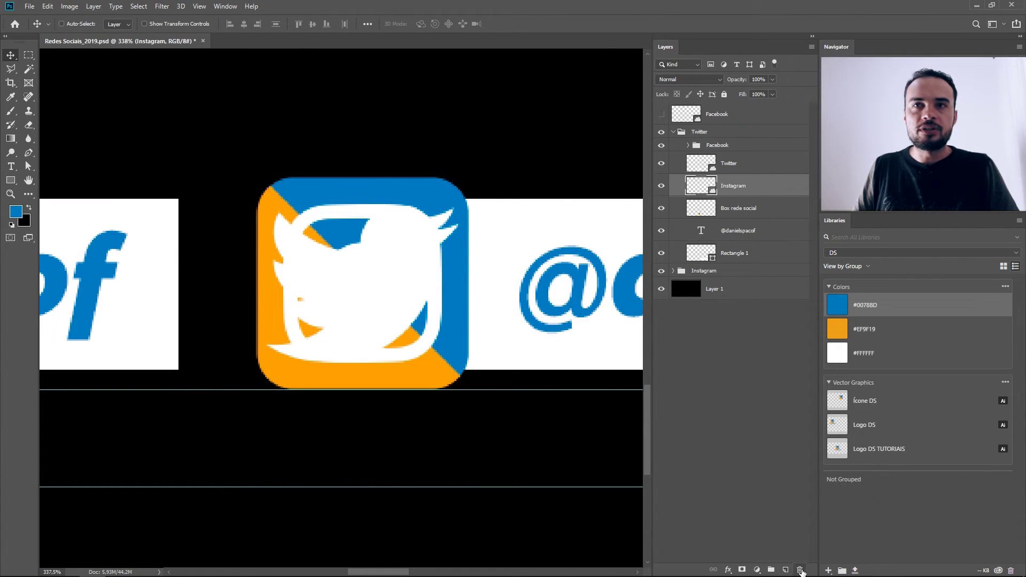
{"action": "left_click", "coordinate": [800, 571]}
{"action": "left_click", "coordinate": [472, 226]}
{"action": "scroll", "coordinate": [520, 281], "scroll_direction": "down", "scroll_amount": 5}
{"action": "scroll", "coordinate": [351, 296], "scroll_direction": "down", "scroll_amount": 1}
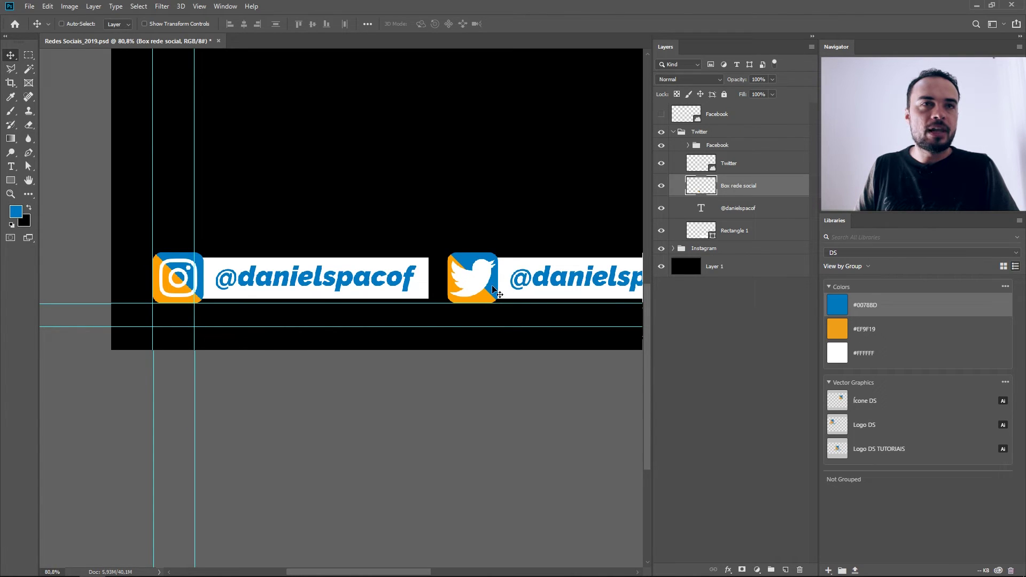
{"action": "scroll", "coordinate": [284, 284], "scroll_direction": "down", "scroll_amount": 5}
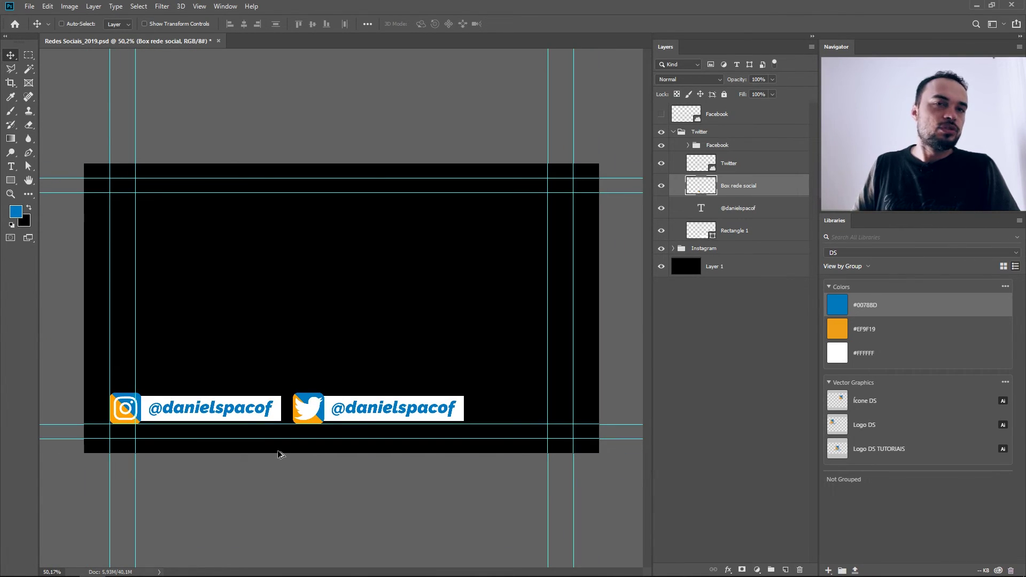
{"action": "scroll", "coordinate": [299, 443], "scroll_direction": "up", "scroll_amount": 10}
{"action": "scroll", "coordinate": [307, 452], "scroll_direction": "up", "scroll_amount": 5}
Step: Rescale the Twitter bird to about 76% inside its badge and commit the transform
{"action": "left_click", "coordinate": [350, 357], "text": "ctrl"}
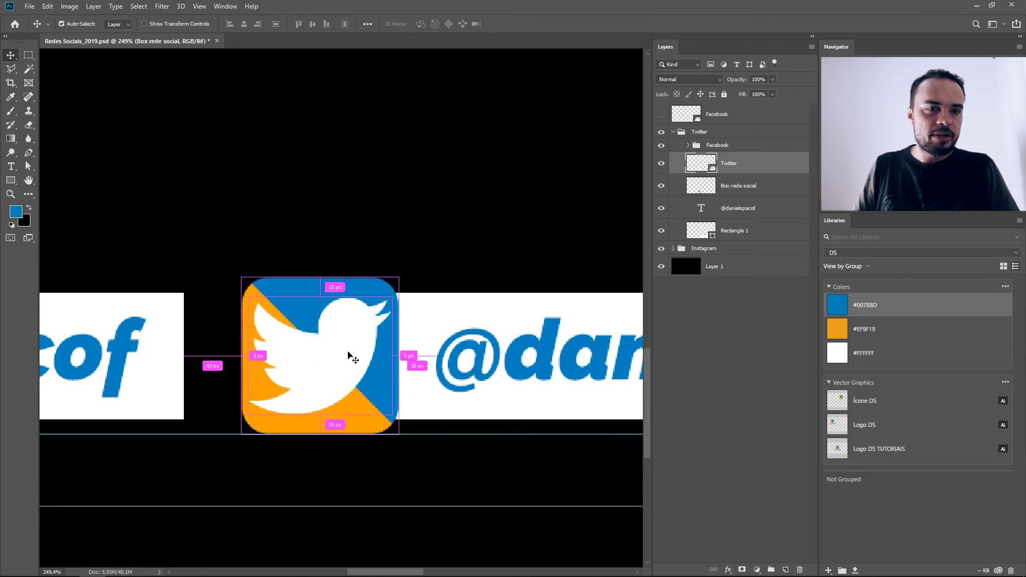
{"action": "key", "text": "ctrl+t"}
{"action": "left_click_drag", "start_coordinate": [392, 298], "coordinate": [377, 308]}
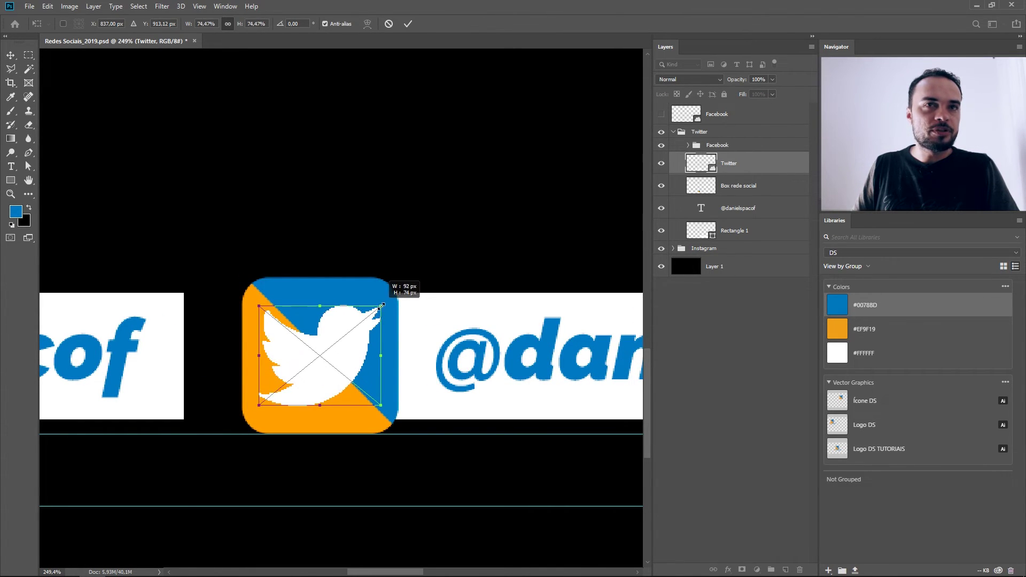
{"action": "scroll", "coordinate": [429, 359], "scroll_direction": "down", "scroll_amount": 9}
{"action": "scroll", "coordinate": [429, 359], "scroll_direction": "down", "scroll_amount": 2}
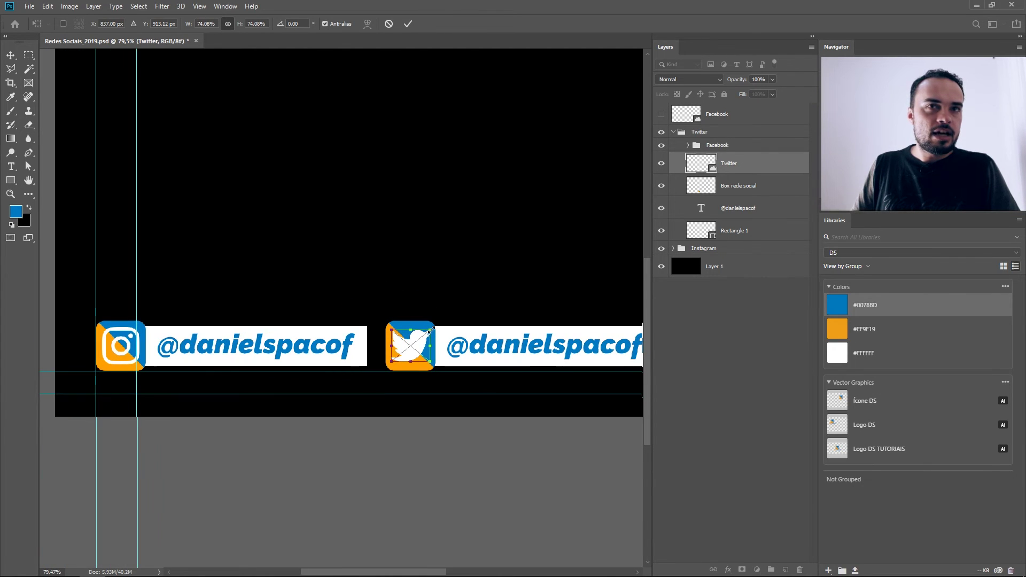
{"action": "left_click_drag", "start_coordinate": [432, 331], "coordinate": [433, 329]}
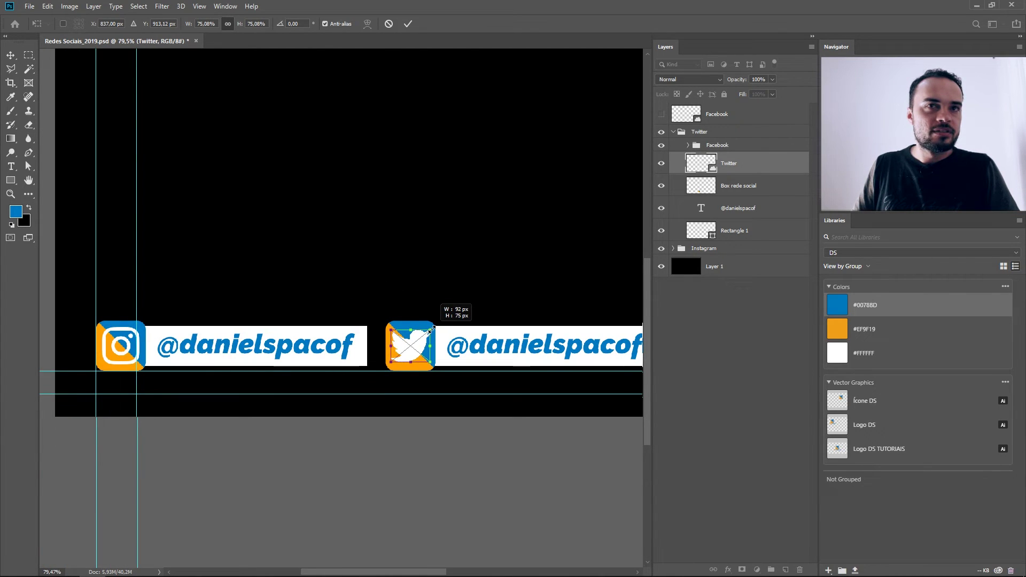
{"action": "scroll", "coordinate": [421, 355], "scroll_direction": "up", "scroll_amount": 3}
{"action": "scroll", "coordinate": [421, 355], "scroll_direction": "up", "scroll_amount": 3}
{"action": "scroll", "coordinate": [421, 355], "scroll_direction": "up", "scroll_amount": 2}
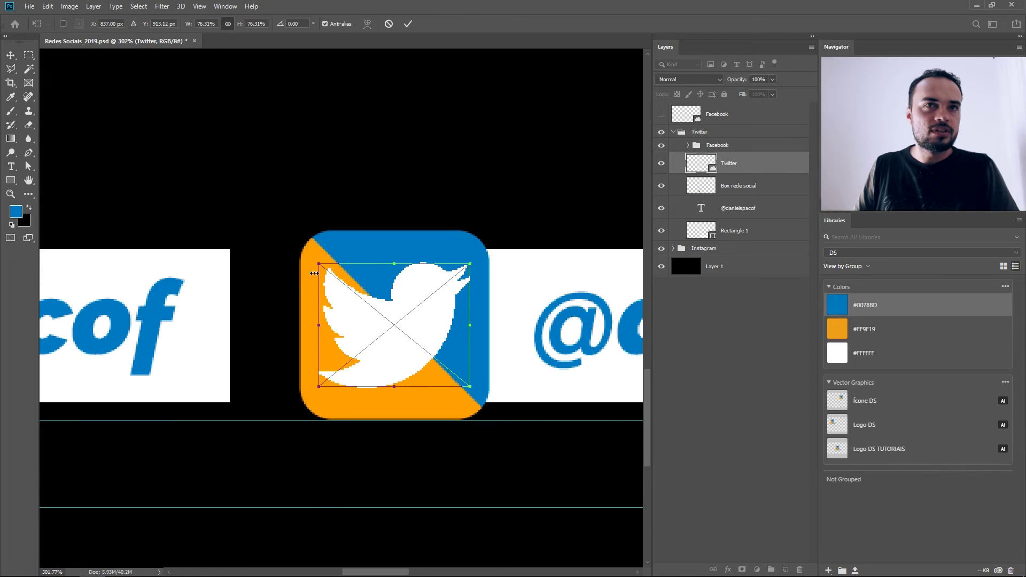
{"action": "left_click", "coordinate": [408, 29]}
Step: Save the document and toggle the guides off and back on
{"action": "scroll", "coordinate": [481, 339], "scroll_direction": "down", "scroll_amount": 3}
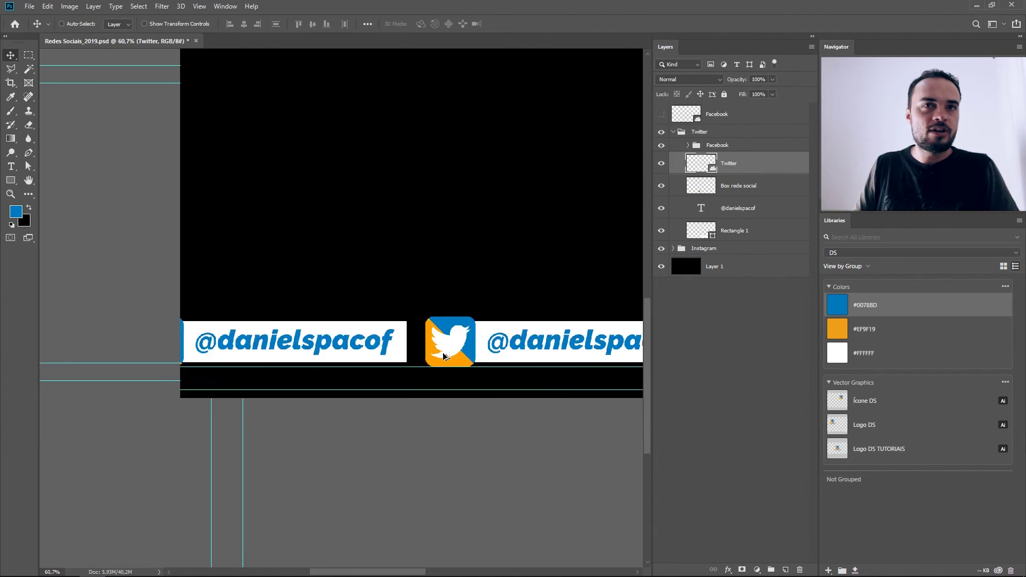
{"action": "scroll", "coordinate": [266, 430], "scroll_direction": "down", "scroll_amount": 3}
{"action": "key", "text": "ctrl+s"}
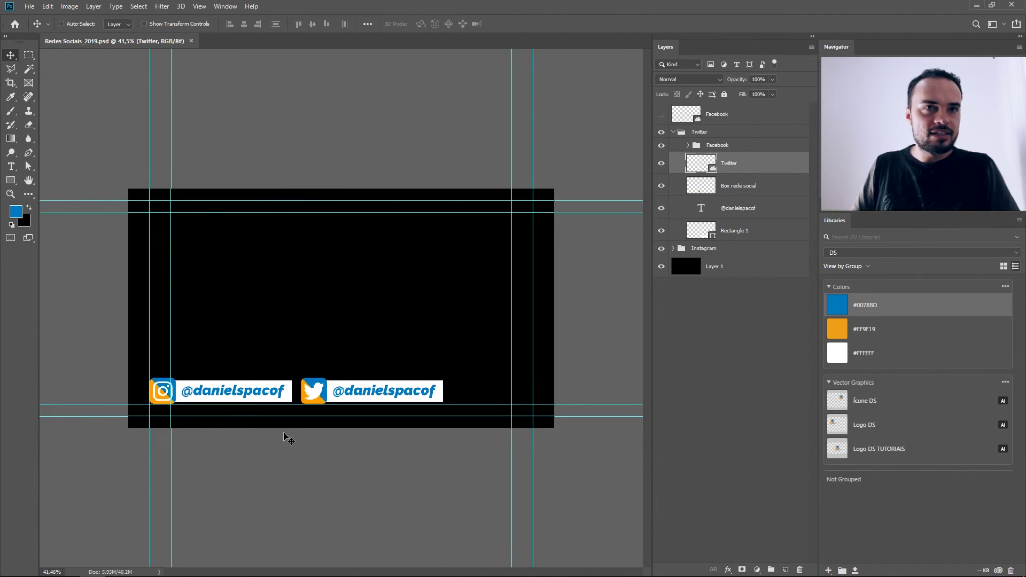
{"action": "key", "text": "ctrl+semicolon"}
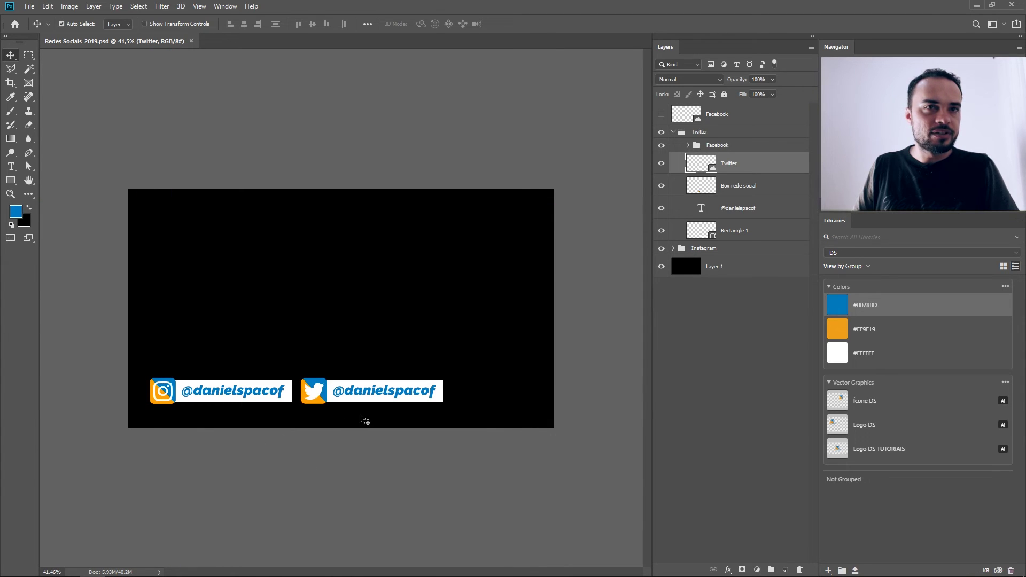
{"action": "key", "text": "ctrl+semicolon"}
{"action": "scroll", "coordinate": [365, 419], "scroll_direction": "up", "scroll_amount": 3}
{"action": "scroll", "coordinate": [218, 256], "scroll_direction": "down", "scroll_amount": 2}
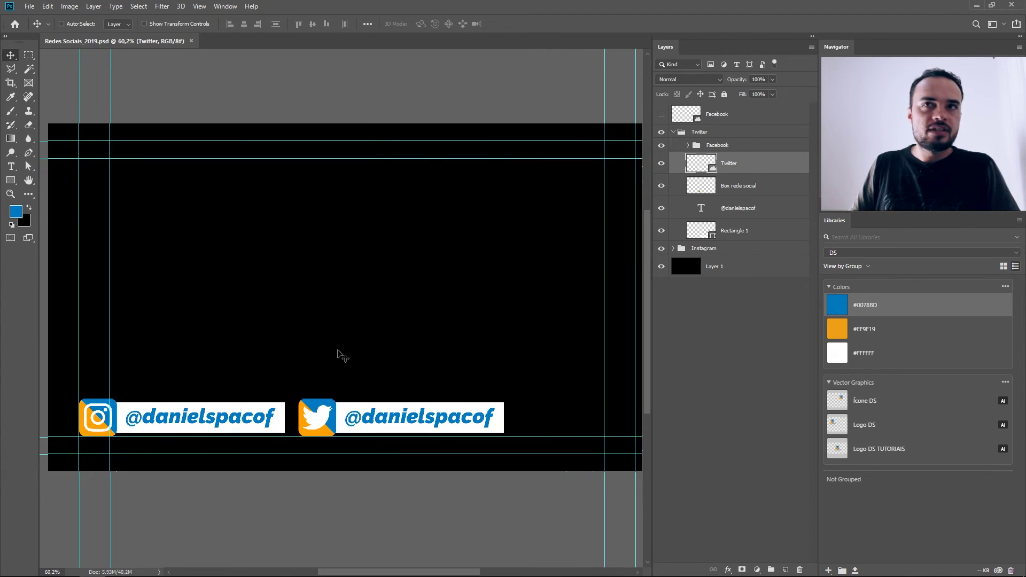
Step: Scale the Twitter and Instagram tag groups together to about 82%
{"action": "left_click", "coordinate": [673, 131]}
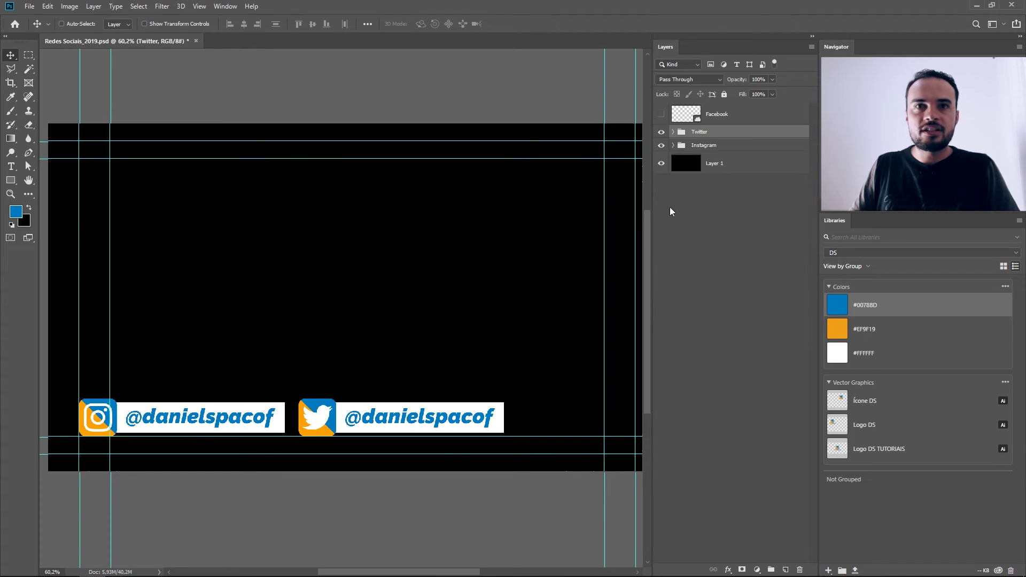
{"action": "left_click", "coordinate": [727, 146], "text": "shift"}
{"action": "key", "text": "ctrl+t"}
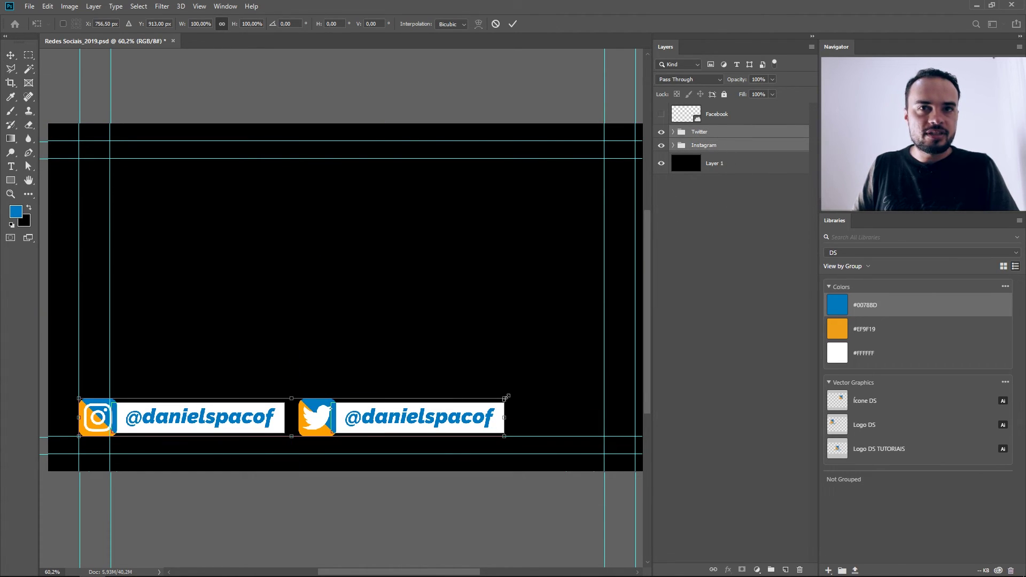
{"action": "mouse_move", "coordinate": [505, 398]}
{"action": "left_mouse_down"}
{"action": "mouse_move", "coordinate": [385, 403]}
{"action": "mouse_move", "coordinate": [422, 395]}
{"action": "mouse_move", "coordinate": [410, 406]}
{"action": "left_mouse_up"}
{"action": "left_click", "coordinate": [513, 24]}
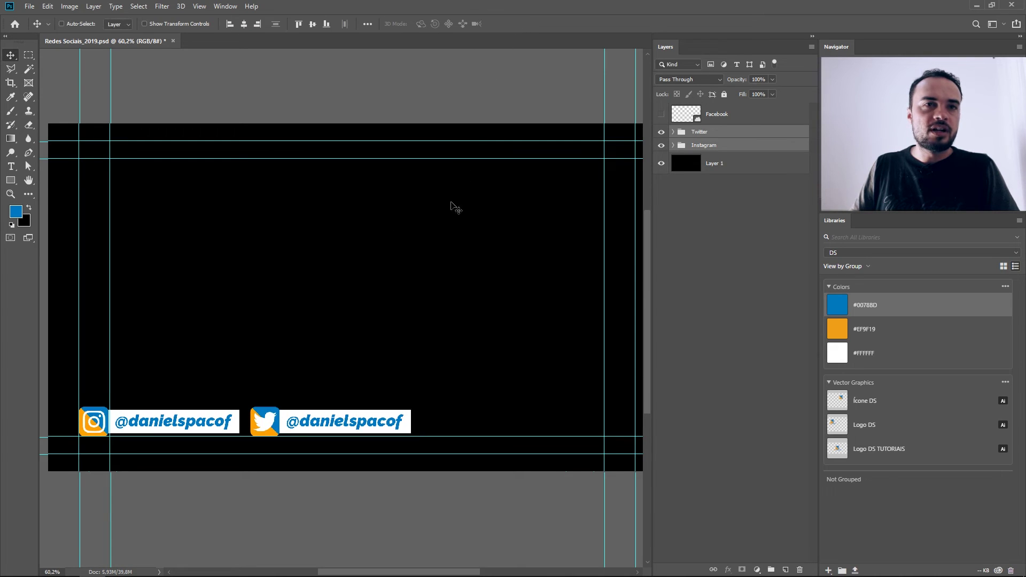
{"action": "scroll", "coordinate": [318, 429], "scroll_direction": "up", "scroll_amount": 3}
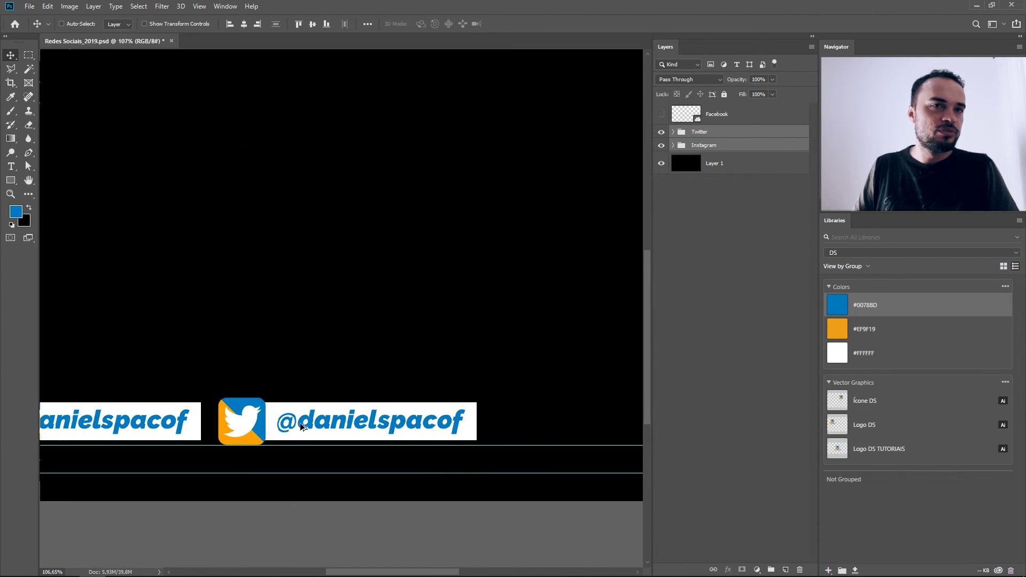
{"action": "mouse_move", "coordinate": [257, 332]}
{"action": "left_mouse_down"}
{"action": "mouse_move", "coordinate": [195, 240]}
{"action": "mouse_move", "coordinate": [498, 216]}
{"action": "left_mouse_up"}
{"action": "scroll", "coordinate": [195, 243], "scroll_direction": "down", "scroll_amount": 3}
Step: Show the Facebook logo, move it into the Facebook group, and delete that group's Instagram icon
{"action": "scroll", "coordinate": [531, 277], "scroll_direction": "up", "scroll_amount": 3}
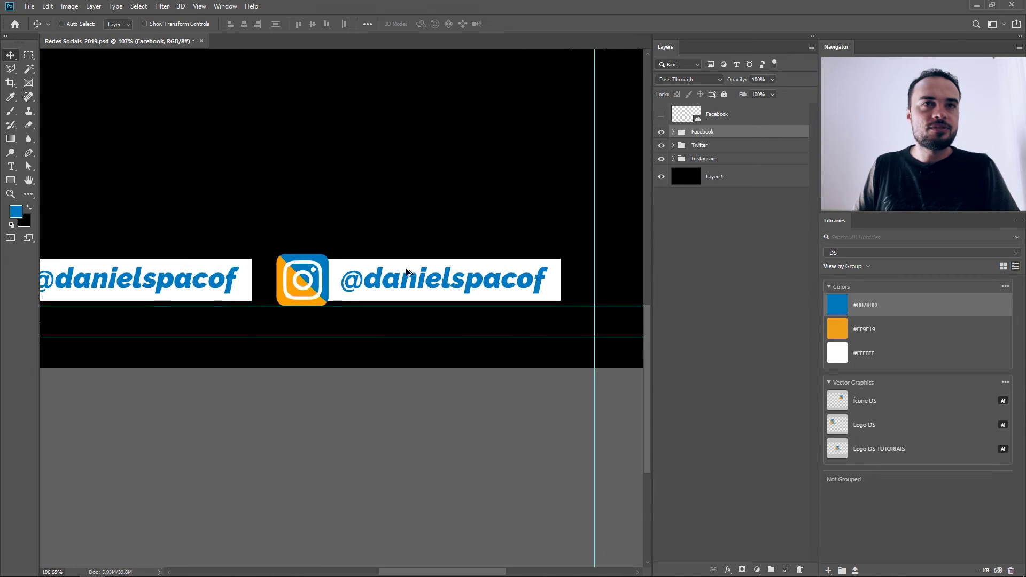
{"action": "scroll", "coordinate": [361, 266], "scroll_direction": "up", "scroll_amount": 2}
{"action": "left_click", "coordinate": [661, 114]}
{"action": "left_click", "coordinate": [672, 132]}
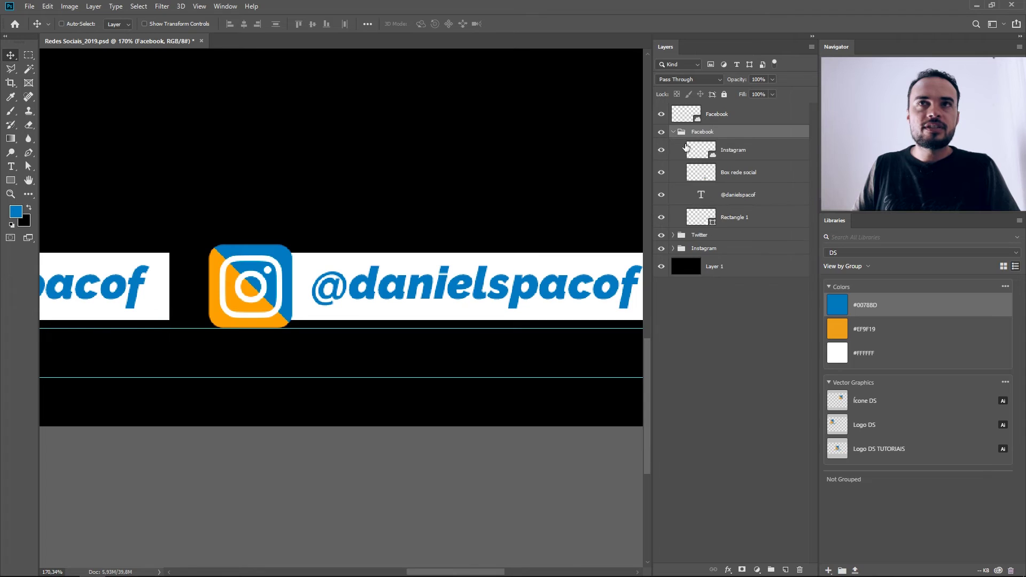
{"action": "left_click", "coordinate": [764, 114]}
{"action": "left_click_drag", "start_coordinate": [751, 117], "coordinate": [753, 138]}
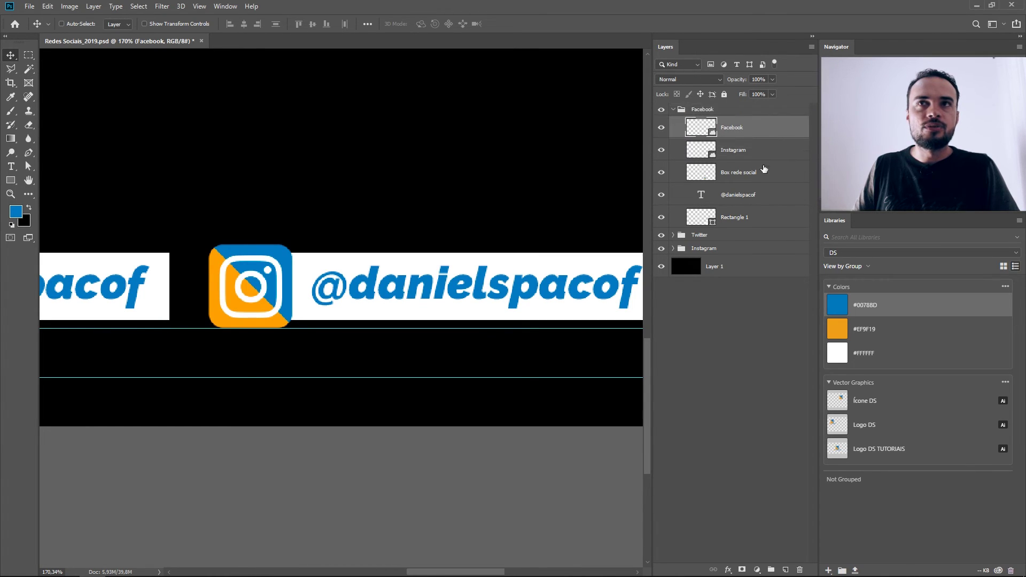
{"action": "left_click", "coordinate": [751, 153]}
{"action": "left_click", "coordinate": [800, 570]}
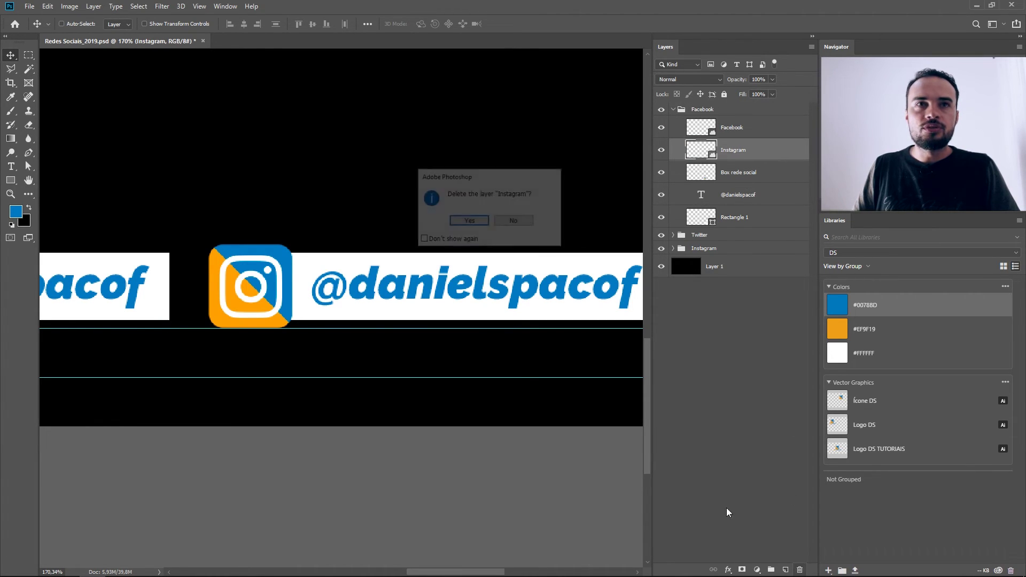
{"action": "left_click", "coordinate": [470, 225]}
Step: Scale the Facebook logo to about 44% and centre the 'f' inside its badge
{"action": "scroll", "coordinate": [433, 460], "scroll_direction": "down", "scroll_amount": 2}
{"action": "scroll", "coordinate": [499, 289], "scroll_direction": "up", "scroll_amount": 1}
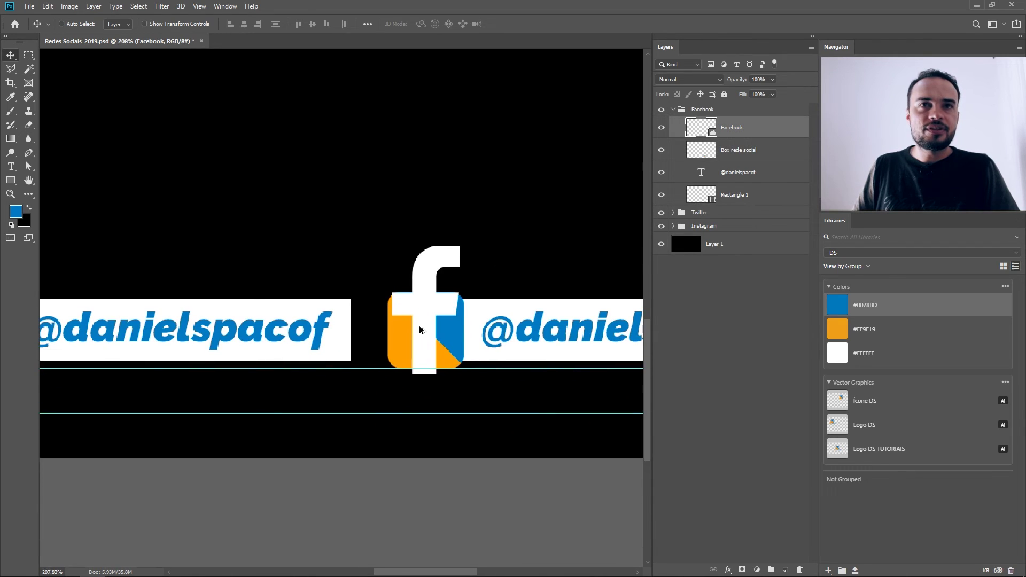
{"action": "scroll", "coordinate": [428, 271], "scroll_direction": "up", "scroll_amount": 4}
{"action": "key", "text": "ctrl+t"}
{"action": "left_click_drag", "start_coordinate": [366, 172], "coordinate": [394, 268]}
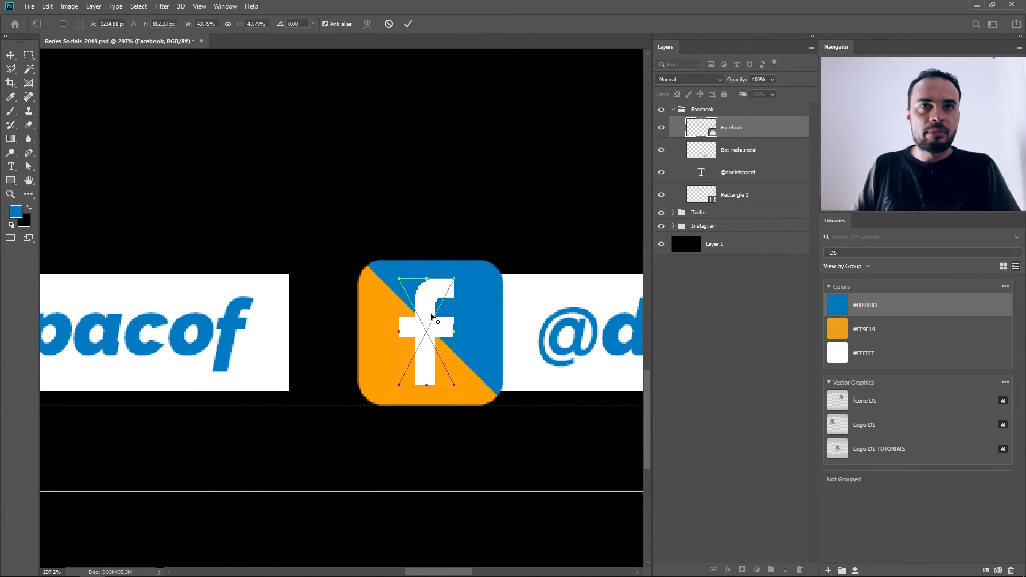
{"action": "scroll", "coordinate": [459, 298], "scroll_direction": "up", "scroll_amount": 1}
{"action": "scroll", "coordinate": [463, 305], "scroll_direction": "down", "scroll_amount": 5}
{"action": "scroll", "coordinate": [462, 305], "scroll_direction": "down", "scroll_amount": 3}
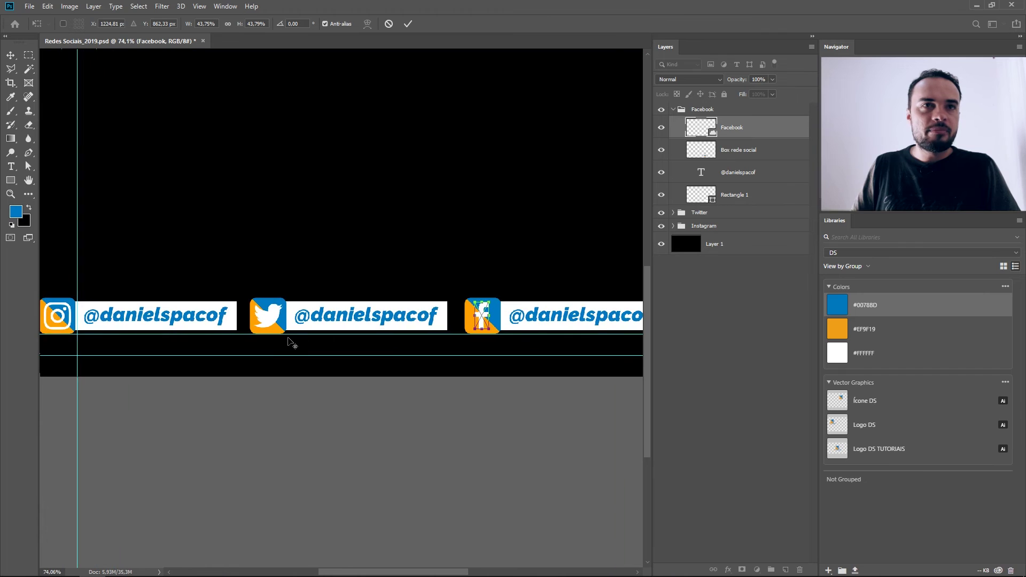
{"action": "scroll", "coordinate": [269, 348], "scroll_direction": "down", "scroll_amount": 1}
{"action": "scroll", "coordinate": [329, 333], "scroll_direction": "up", "scroll_amount": 1}
{"action": "scroll", "coordinate": [492, 316], "scroll_direction": "down", "scroll_amount": 1}
{"action": "scroll", "coordinate": [493, 318], "scroll_direction": "up", "scroll_amount": 2}
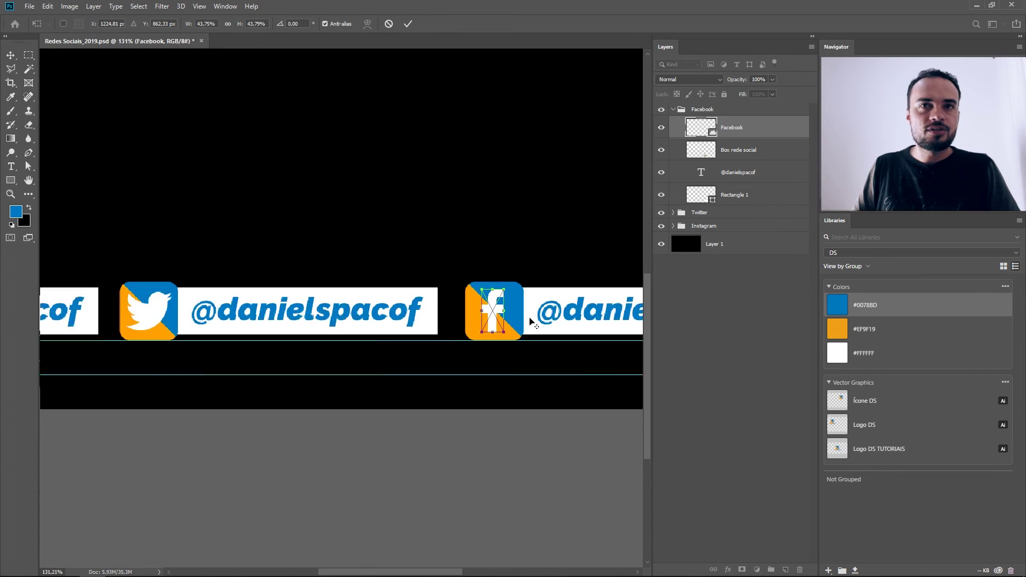
{"action": "scroll", "coordinate": [492, 320], "scroll_direction": "up", "scroll_amount": 3}
{"action": "left_click_drag", "start_coordinate": [485, 283], "coordinate": [487, 281]}
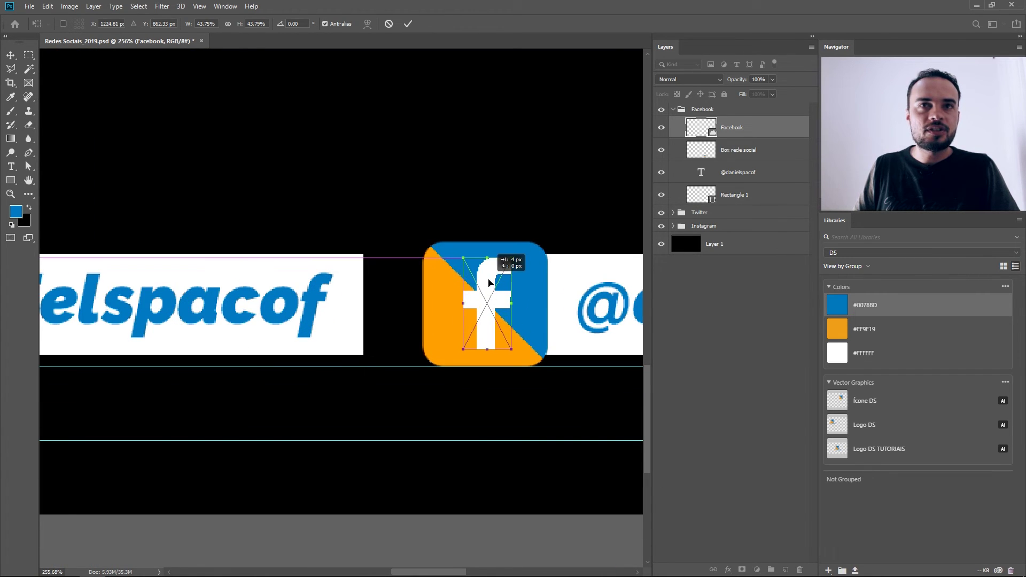
{"action": "key", "text": "Return"}
{"action": "scroll", "coordinate": [534, 277], "scroll_direction": "down", "scroll_amount": 3}
{"action": "scroll", "coordinate": [533, 277], "scroll_direction": "down", "scroll_amount": 3}
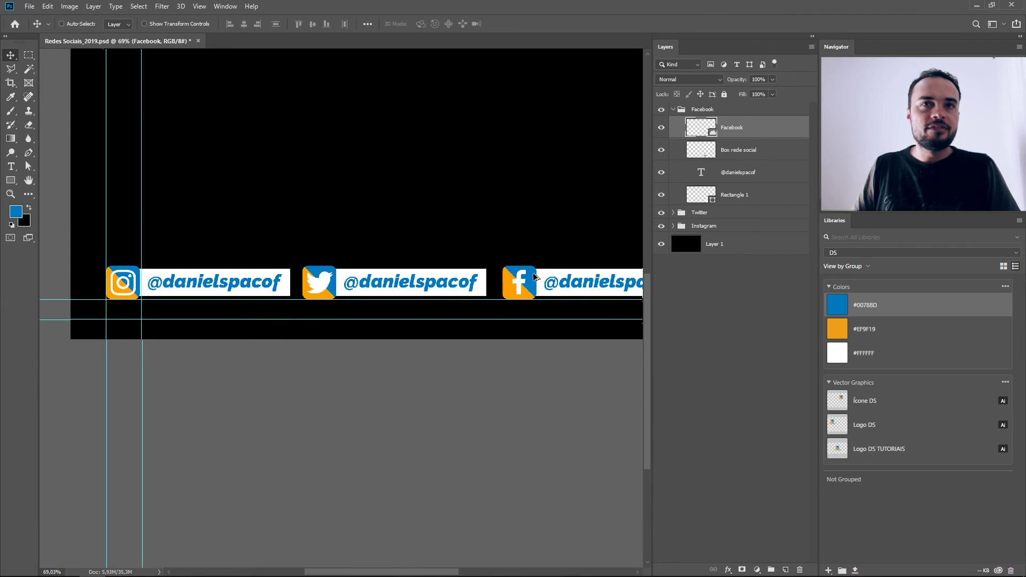
{"action": "scroll", "coordinate": [301, 294], "scroll_direction": "down", "scroll_amount": 1}
Step: Hide the guides and replace the Facebook tag's handle with the longer professional page name
{"action": "key", "text": "ctrl+semicolon"}
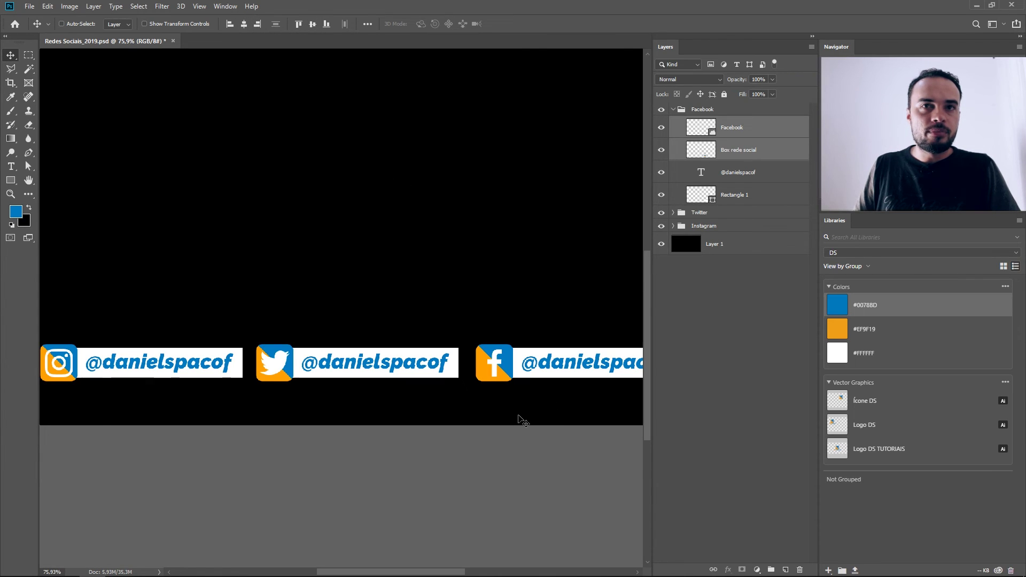
{"action": "scroll", "coordinate": [353, 462], "scroll_direction": "down", "scroll_amount": 3}
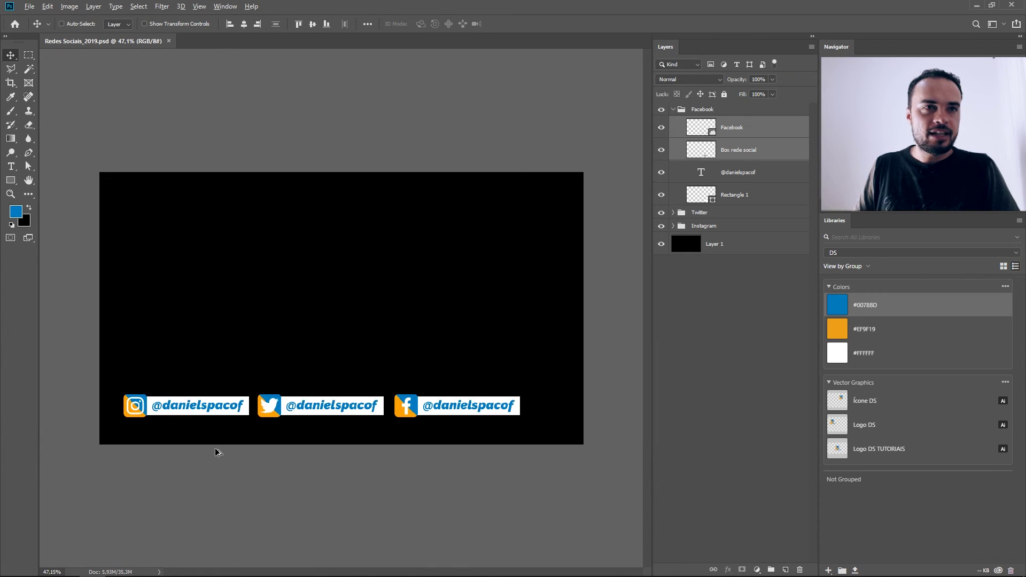
{"action": "scroll", "coordinate": [217, 452], "scroll_direction": "up", "scroll_amount": 1}
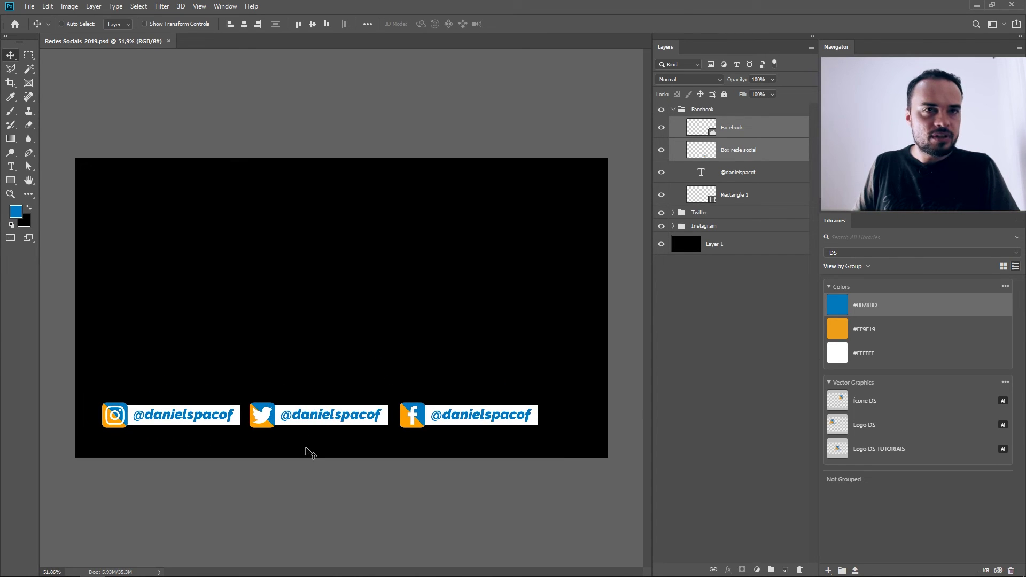
{"action": "scroll", "coordinate": [513, 427], "scroll_direction": "up", "scroll_amount": 5}
{"action": "scroll", "coordinate": [559, 445], "scroll_direction": "up", "scroll_amount": 5}
{"action": "key", "text": "t"}
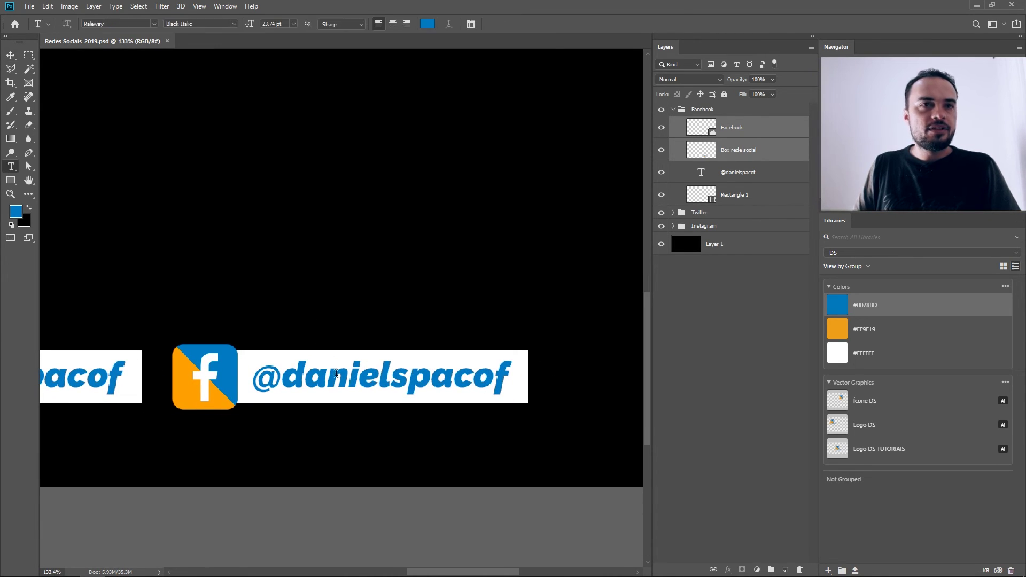
{"action": "left_click_drag", "start_coordinate": [251, 377], "coordinate": [513, 376]}
{"action": "type", "text": "daniel"}
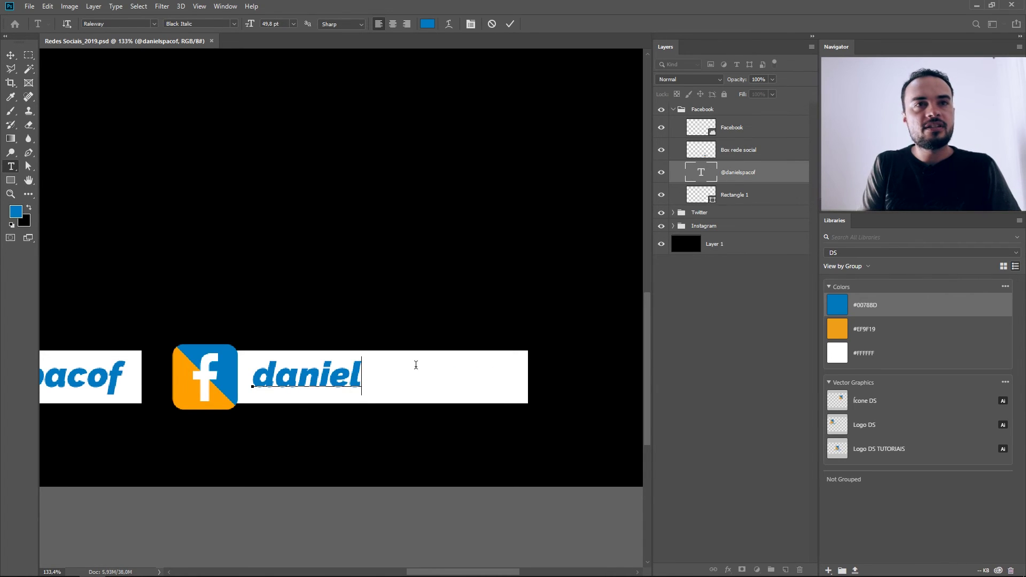
{"action": "type", "text": "spacofpro"}
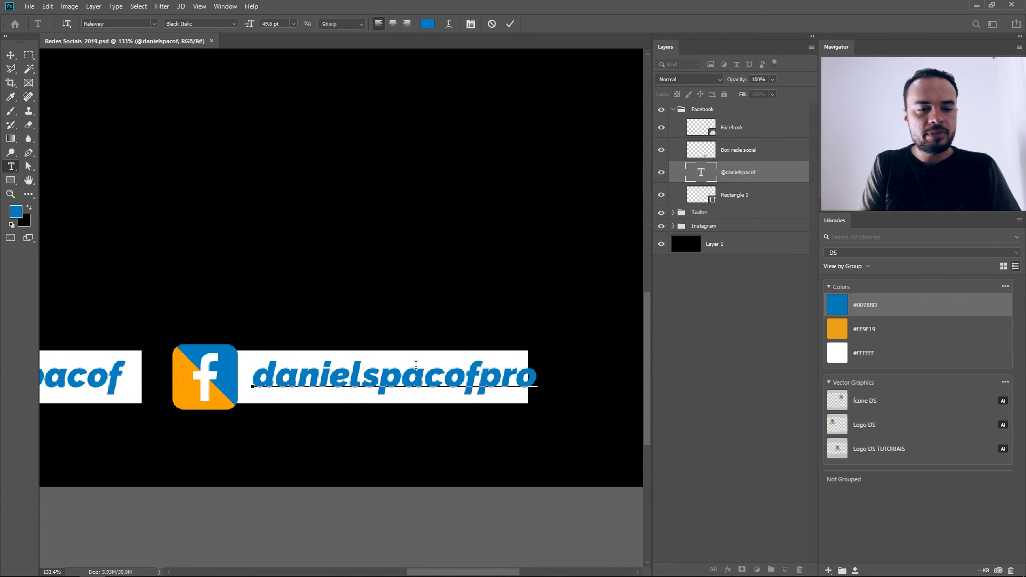
{"action": "type", "text": "fissional"}
{"action": "scroll", "coordinate": [246, 367], "scroll_direction": "down", "scroll_amount": 2}
Step: Stretch the white box behind the Facebook handle to the right to fit the longer name
{"action": "left_click", "coordinate": [510, 24]}
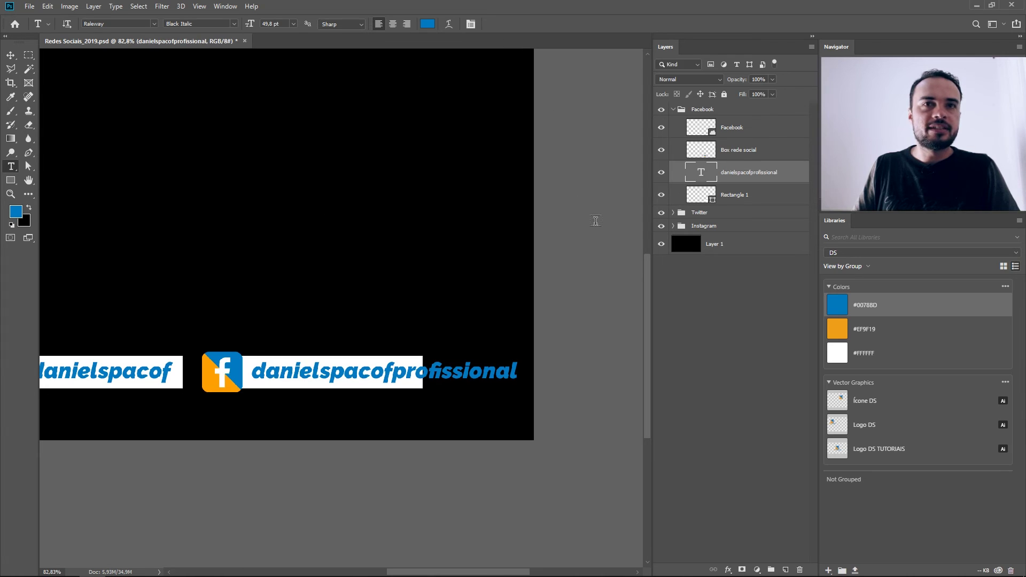
{"action": "key", "text": "alt+bracketleft"}
{"action": "key", "text": "ctrl+t"}
{"action": "left_click_drag", "start_coordinate": [423, 371], "coordinate": [483, 374]}
{"action": "key", "text": "Return"}
{"action": "scroll", "coordinate": [374, 406], "scroll_direction": "down", "scroll_amount": 2}
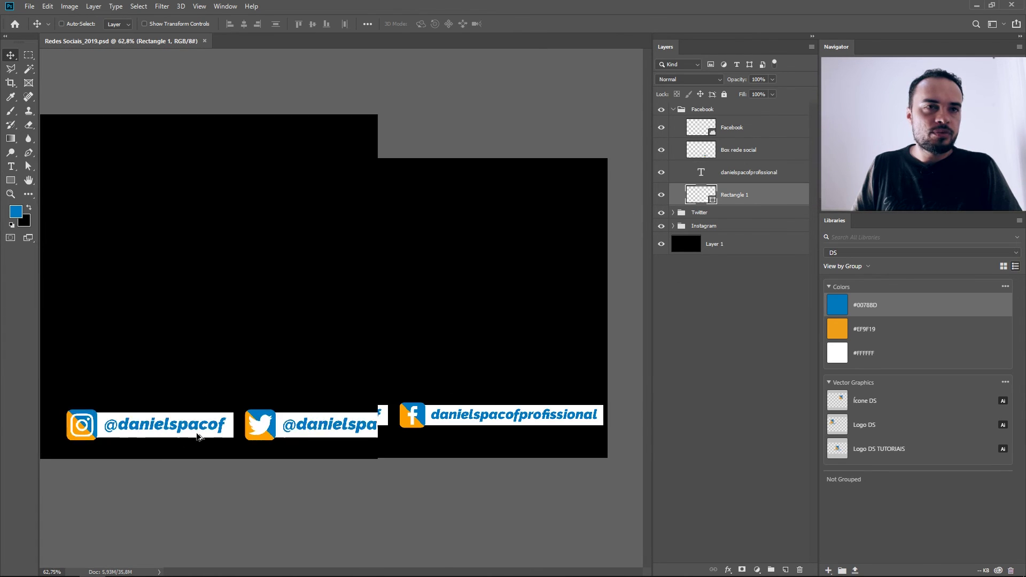
{"action": "scroll", "coordinate": [218, 447], "scroll_direction": "up", "scroll_amount": 3}
{"action": "scroll", "coordinate": [268, 348], "scroll_direction": "up", "scroll_amount": 2}
Step: Add a horizontal guide through the tags' middle and a vertical guide at the Twitter icon's edge
{"action": "key", "text": "m"}
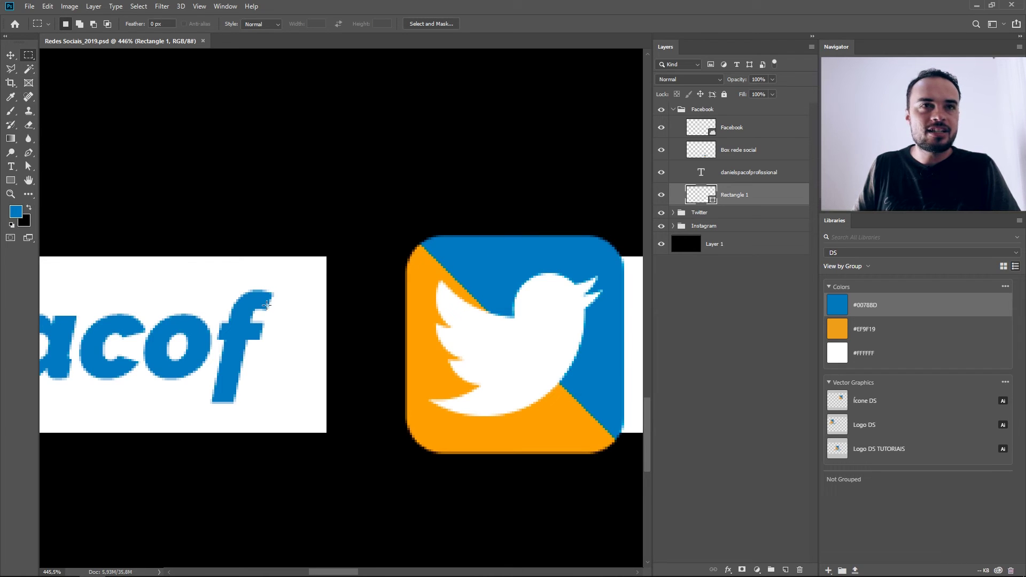
{"action": "key", "text": "ctrl+r"}
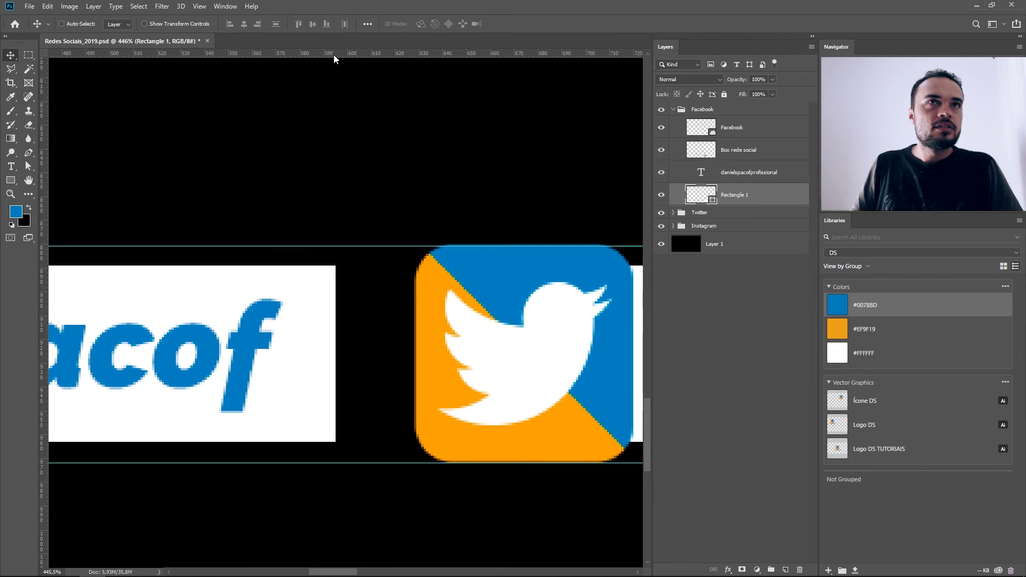
{"action": "left_click_drag", "start_coordinate": [337, 53], "coordinate": [332, 368]}
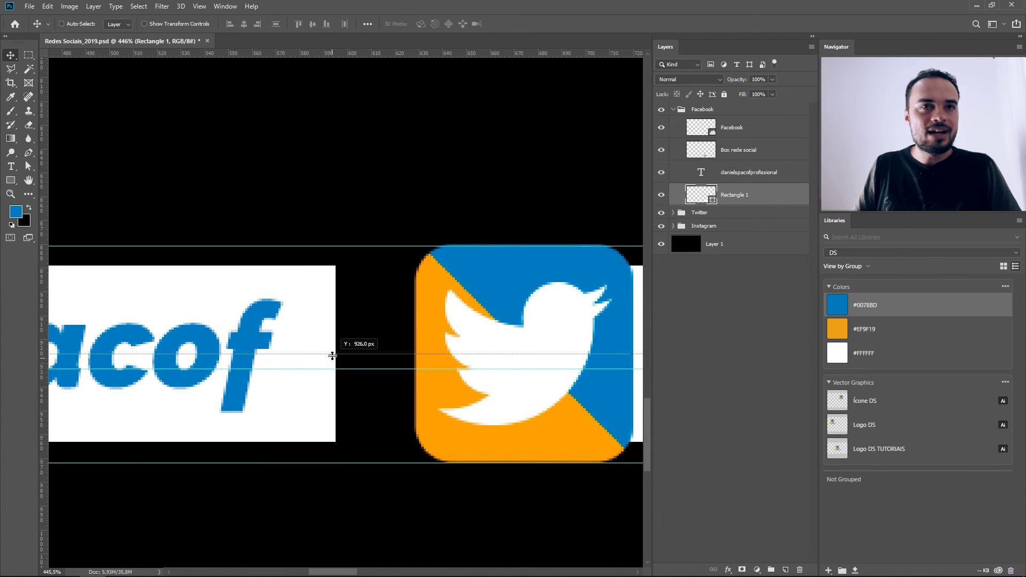
{"action": "left_click_drag", "start_coordinate": [332, 368], "coordinate": [332, 352]}
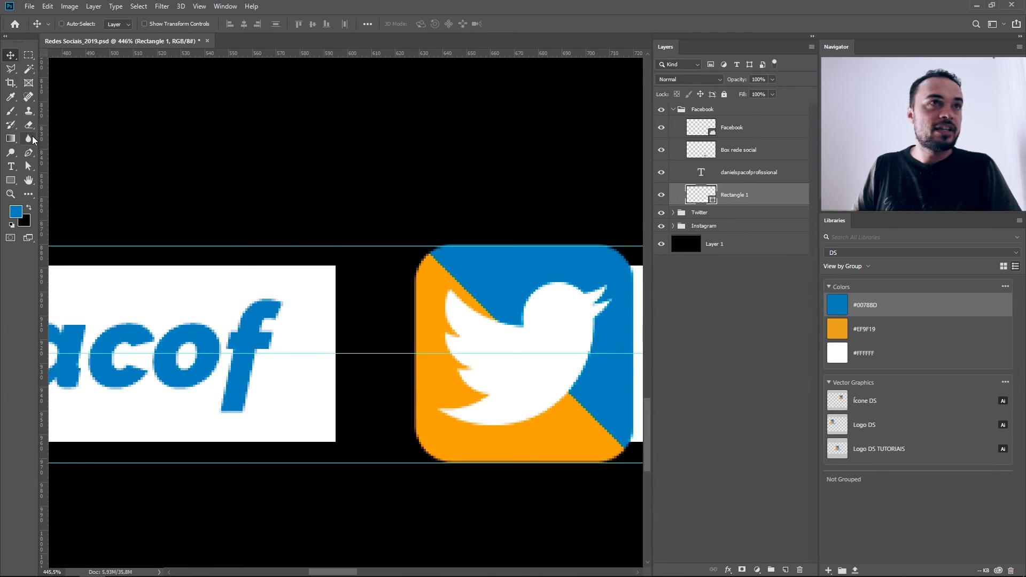
{"action": "left_click", "coordinate": [30, 56]}
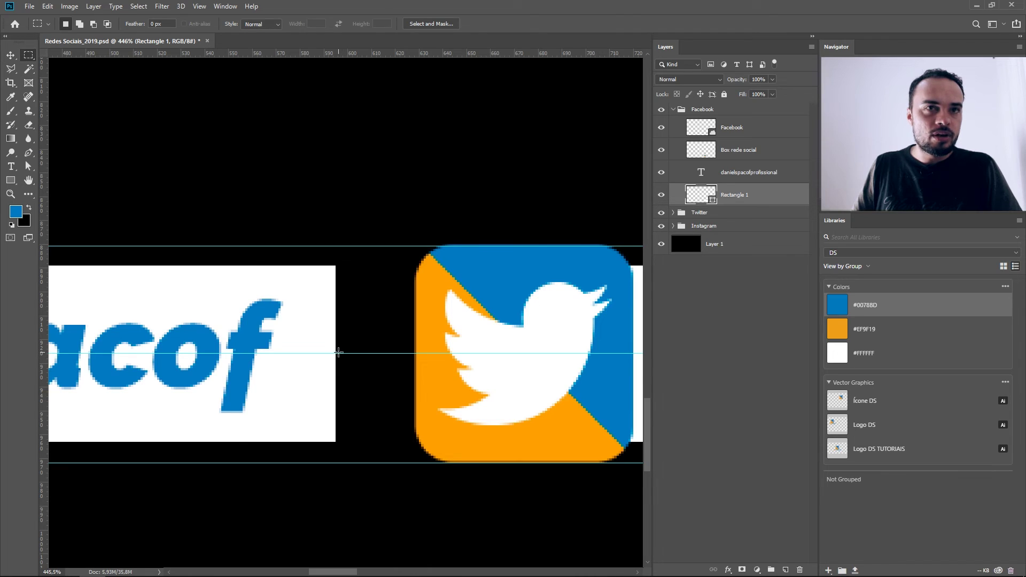
{"action": "mouse_move", "coordinate": [336, 351]}
{"action": "left_mouse_down"}
{"action": "mouse_move", "coordinate": [416, 261]}
{"action": "mouse_move", "coordinate": [423, 265]}
{"action": "left_mouse_up"}
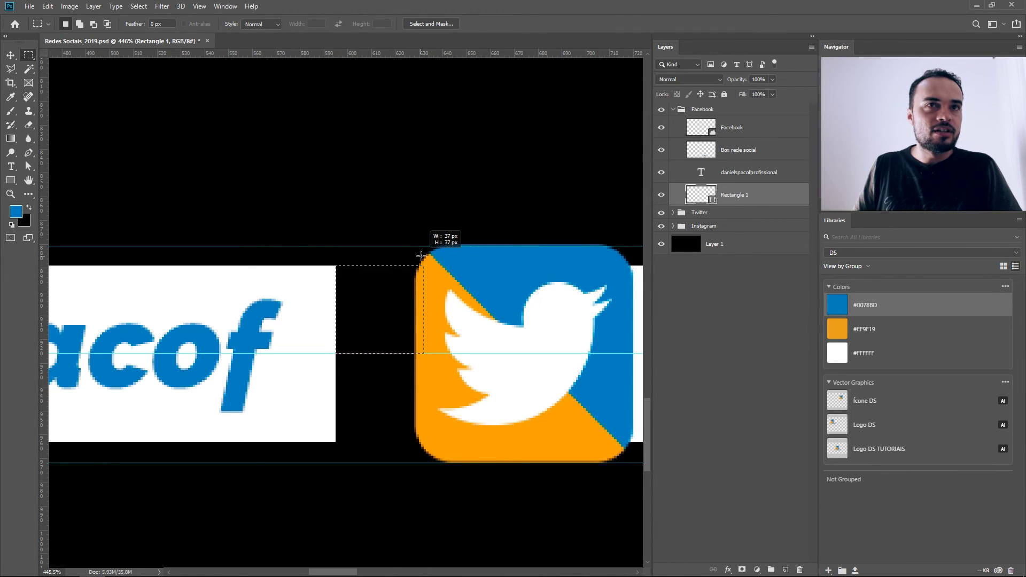
{"action": "mouse_move", "coordinate": [46, 283]}
{"action": "left_mouse_down"}
{"action": "mouse_move", "coordinate": [386, 340]}
{"action": "mouse_move", "coordinate": [423, 331]}
{"action": "left_mouse_up"}
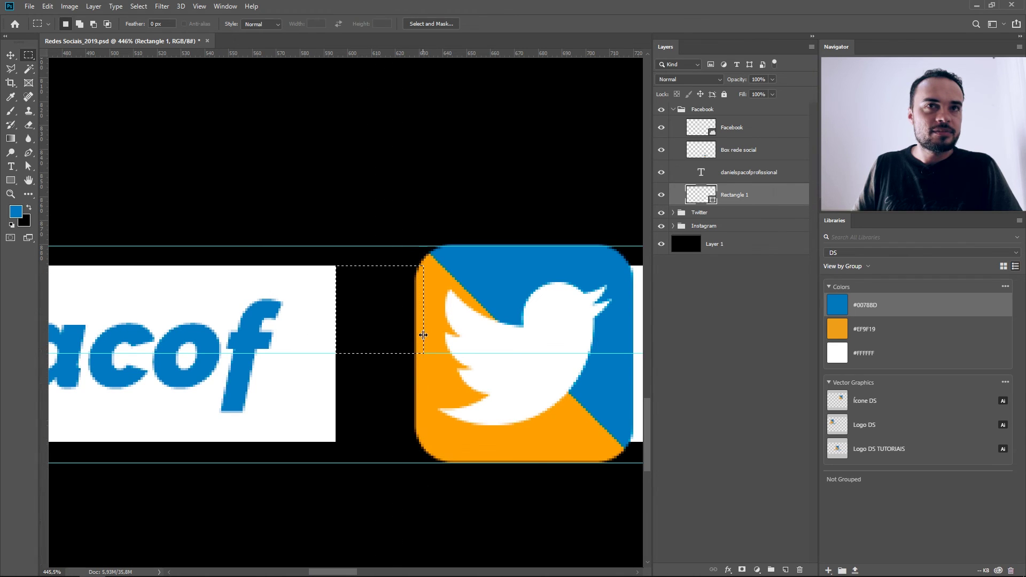
{"action": "key", "text": "ctrl+d"}
{"action": "key", "text": "v"}
Step: Nudge the Twitter tag group slightly right for even spacing between the tags
{"action": "scroll", "coordinate": [284, 330], "scroll_direction": "down", "scroll_amount": 2}
{"action": "scroll", "coordinate": [284, 329], "scroll_direction": "down", "scroll_amount": 1}
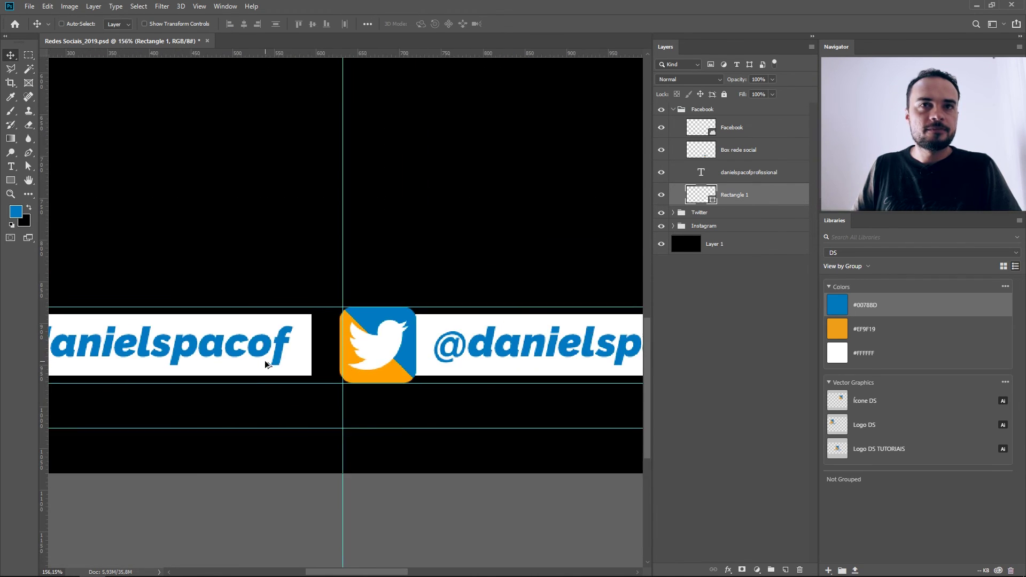
{"action": "scroll", "coordinate": [283, 330], "scroll_direction": "down", "scroll_amount": 1}
{"action": "left_click", "coordinate": [675, 109]}
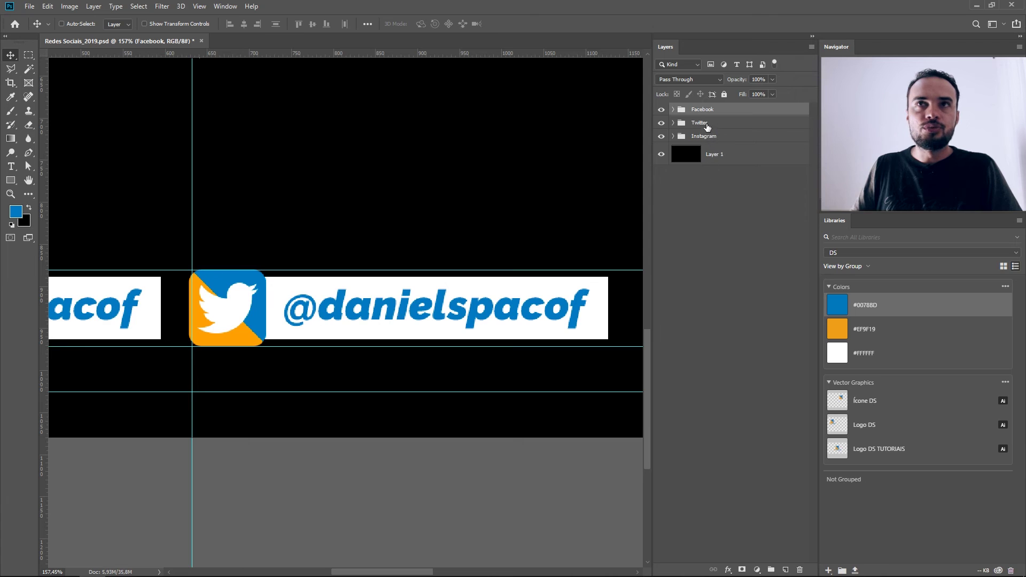
{"action": "left_click", "coordinate": [700, 123]}
{"action": "key", "text": "Right"}
{"action": "key", "text": "Right"}
{"action": "key", "text": "Right"}
{"action": "key", "text": "Right"}
{"action": "key", "text": "Right"}
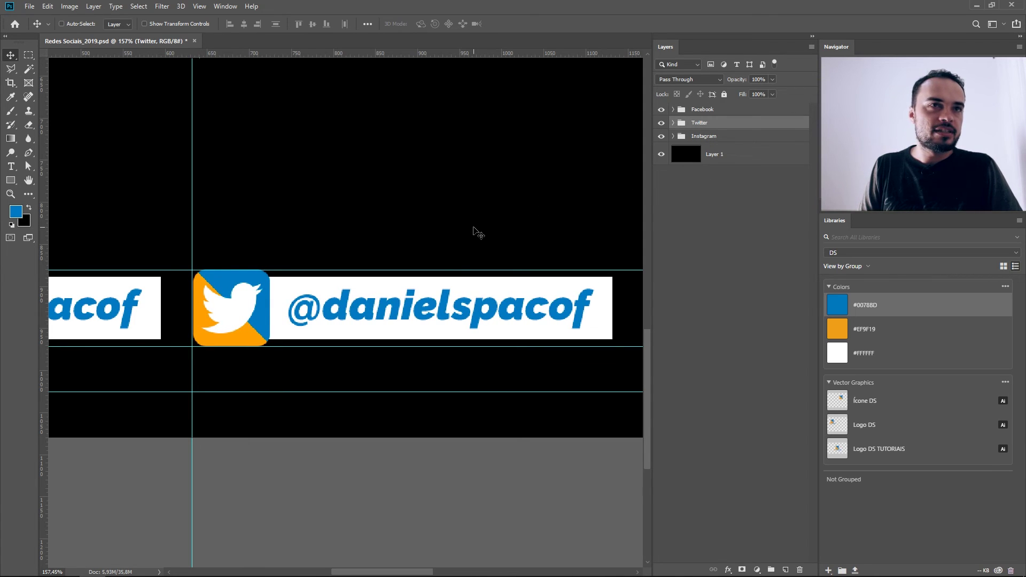
{"action": "scroll", "coordinate": [477, 232], "scroll_direction": "down", "scroll_amount": 3}
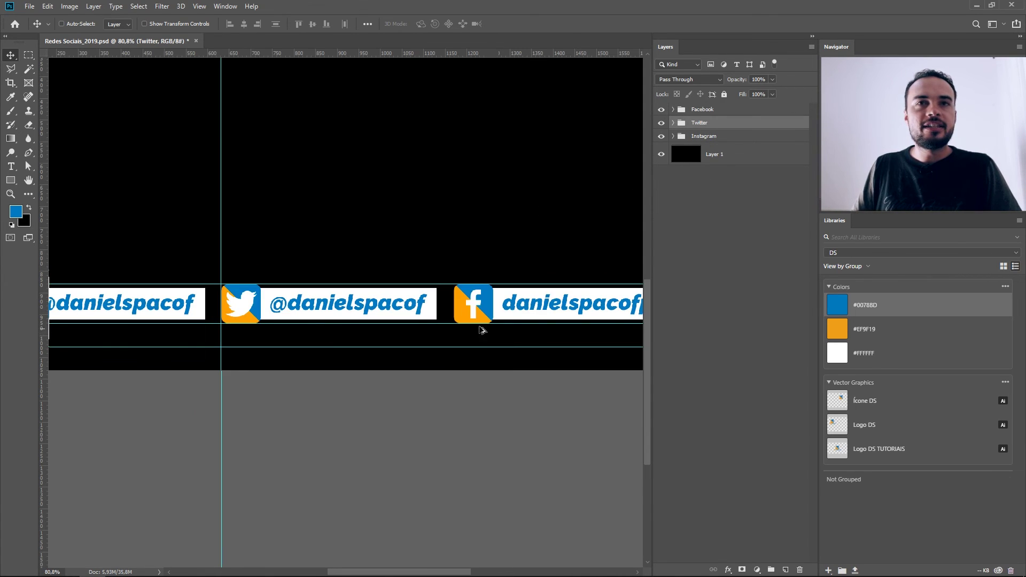
{"action": "scroll", "coordinate": [482, 330], "scroll_direction": "down", "scroll_amount": 2}
{"action": "scroll", "coordinate": [483, 329], "scroll_direction": "up", "scroll_amount": 2}
{"action": "scroll", "coordinate": [482, 330], "scroll_direction": "down", "scroll_amount": 2}
{"action": "left_click", "coordinate": [702, 109]}
Step: Nudge the Facebook tag slightly so its gap matches the others, then save
{"action": "mouse_move", "coordinate": [665, 47]}
{"action": "left_mouse_down"}
{"action": "mouse_move", "coordinate": [659, 199]}
{"action": "mouse_move", "coordinate": [871, 245]}
{"action": "mouse_move", "coordinate": [866, 221]}
{"action": "left_mouse_up"}
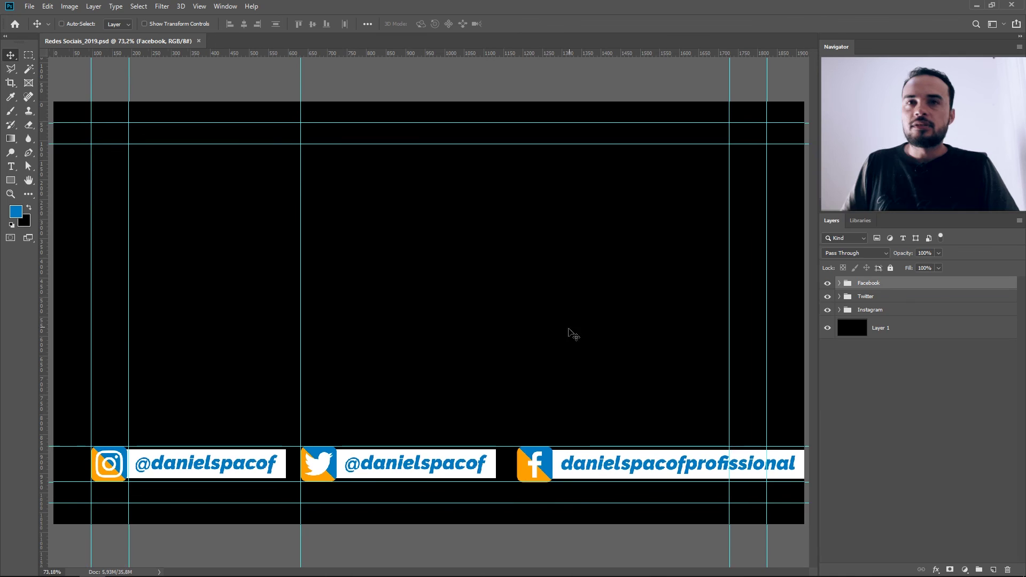
{"action": "scroll", "coordinate": [454, 360], "scroll_direction": "up", "scroll_amount": 1}
{"action": "scroll", "coordinate": [435, 350], "scroll_direction": "down", "scroll_amount": 2}
{"action": "scroll", "coordinate": [435, 348], "scroll_direction": "up", "scroll_amount": 1}
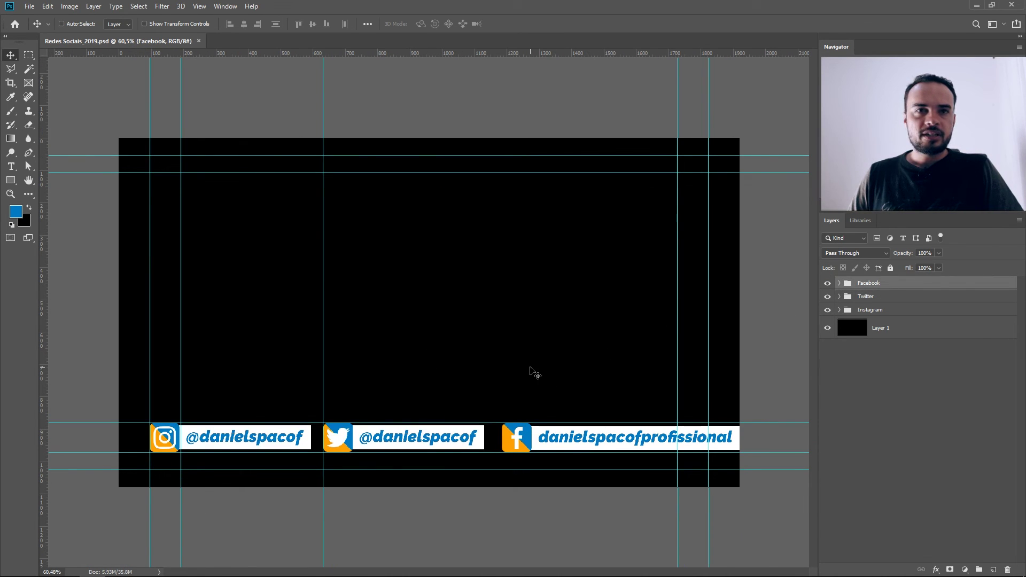
{"action": "left_click_drag", "start_coordinate": [535, 372], "coordinate": [532, 370]}
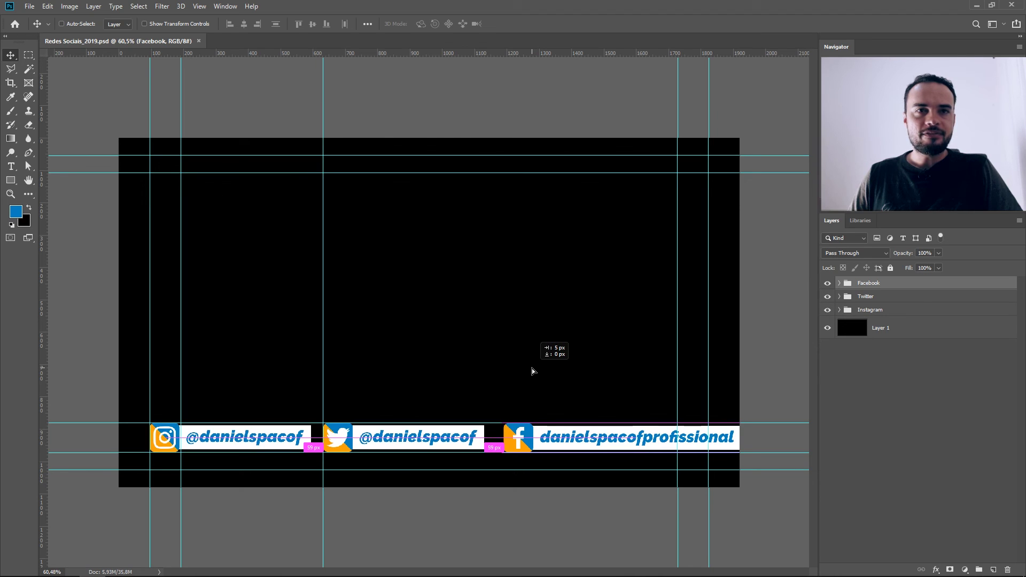
{"action": "left_click_drag", "start_coordinate": [532, 370], "coordinate": [531, 369]}
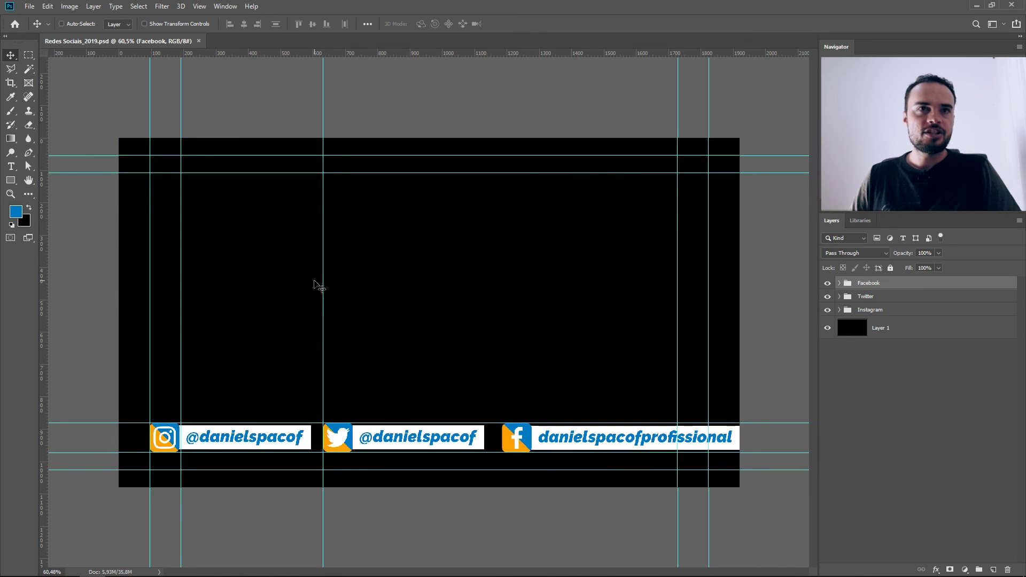
{"action": "key", "text": "ctrl+s"}
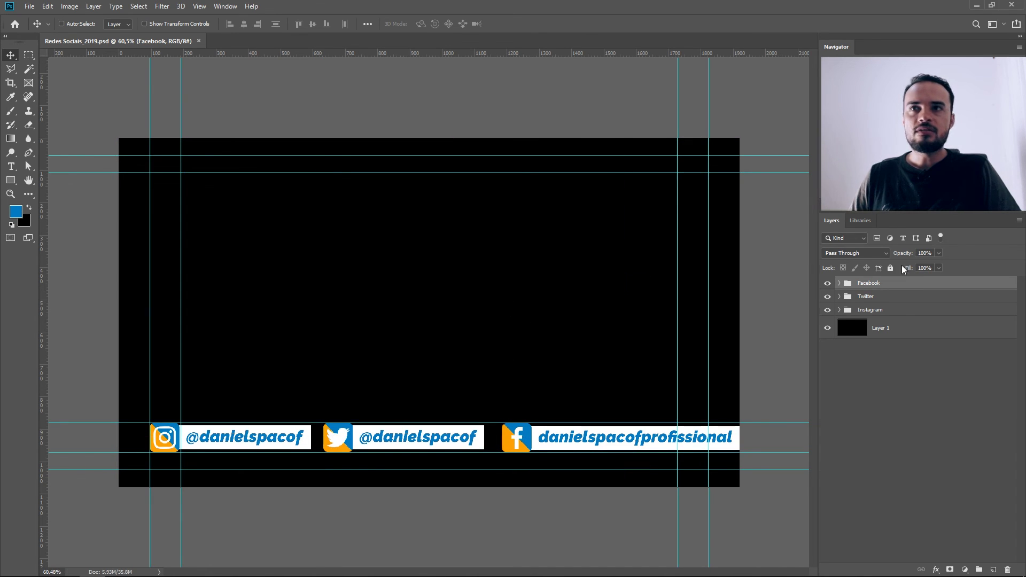
Step: Scale all three tag groups together to 94.74%, save, and fit the canvas in view
{"action": "left_click", "coordinate": [894, 310], "text": "shift"}
{"action": "key", "text": "ctrl+t"}
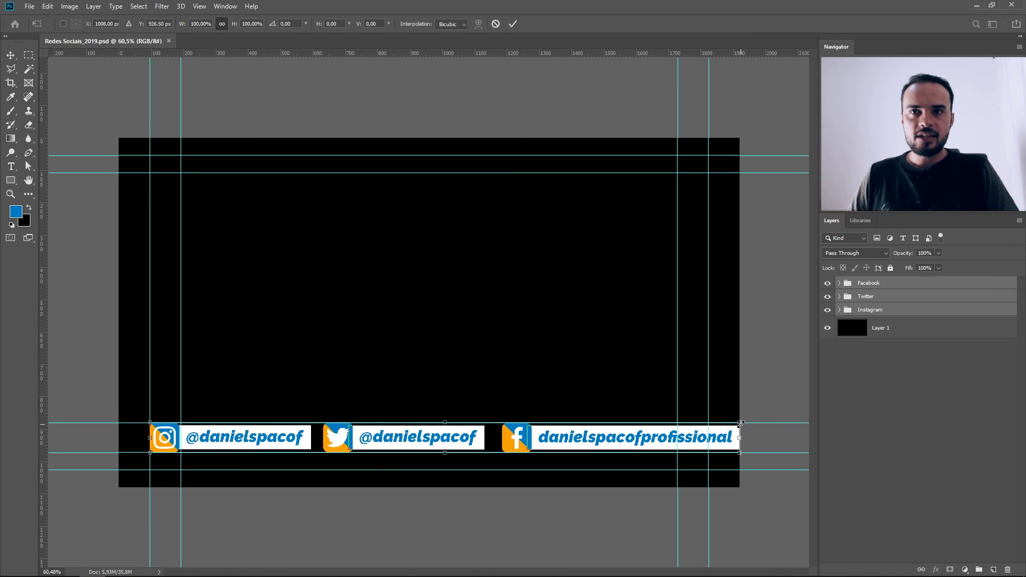
{"action": "left_click_drag", "start_coordinate": [740, 423], "coordinate": [709, 424]}
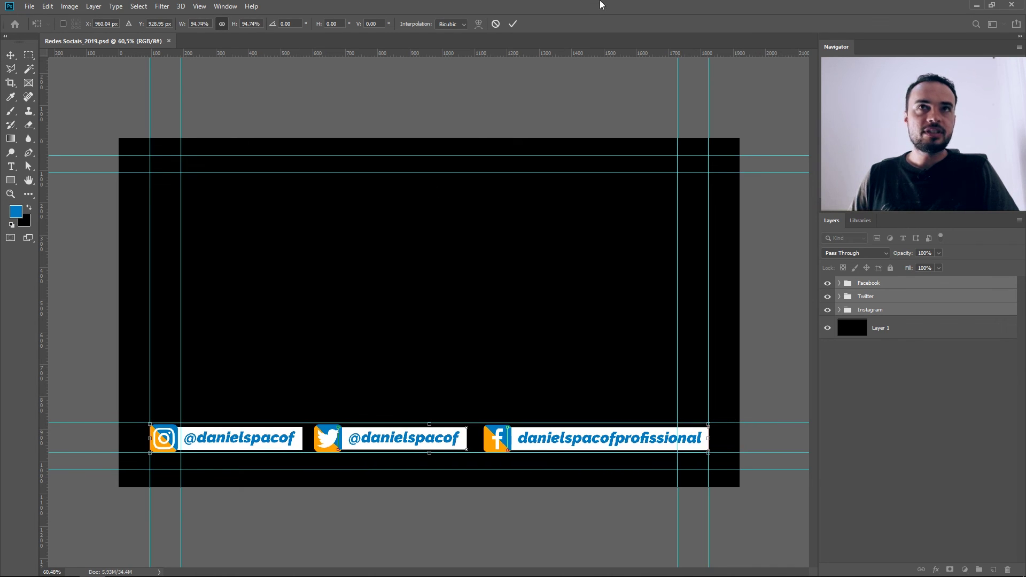
{"action": "left_click", "coordinate": [513, 24]}
{"action": "scroll", "coordinate": [616, 370], "scroll_direction": "up", "scroll_amount": 5}
{"action": "scroll", "coordinate": [620, 372], "scroll_direction": "up", "scroll_amount": 3}
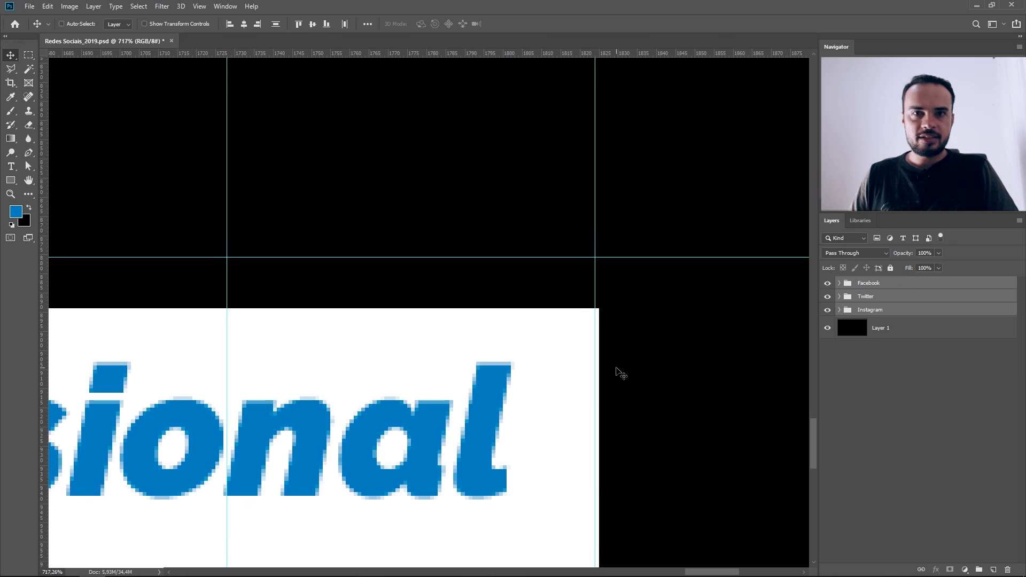
{"action": "scroll", "coordinate": [620, 373], "scroll_direction": "down", "scroll_amount": 5}
{"action": "key", "text": "ctrl+s"}
{"action": "key", "text": "ctrl+0"}
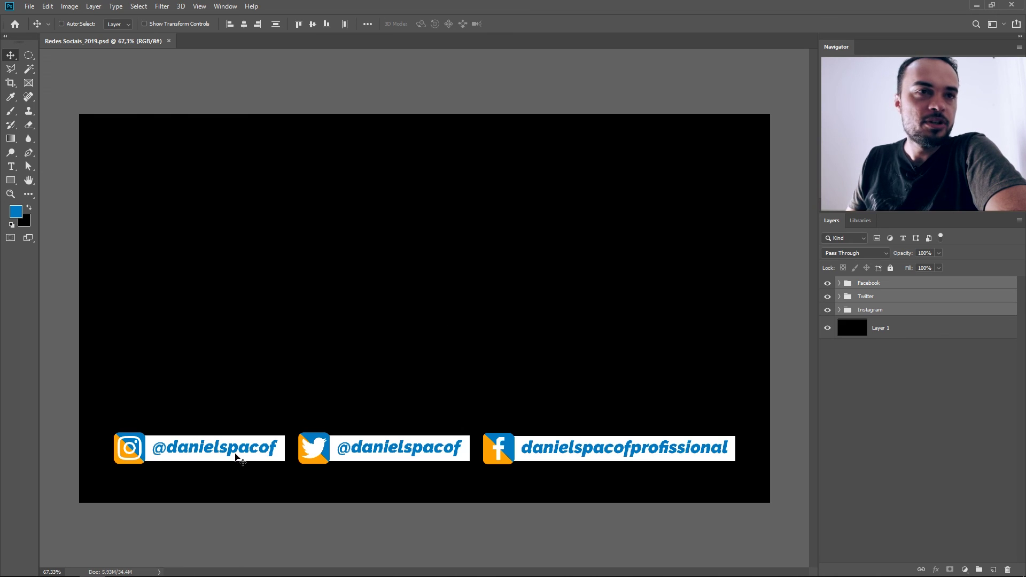
{"action": "left_click", "coordinate": [907, 329]}
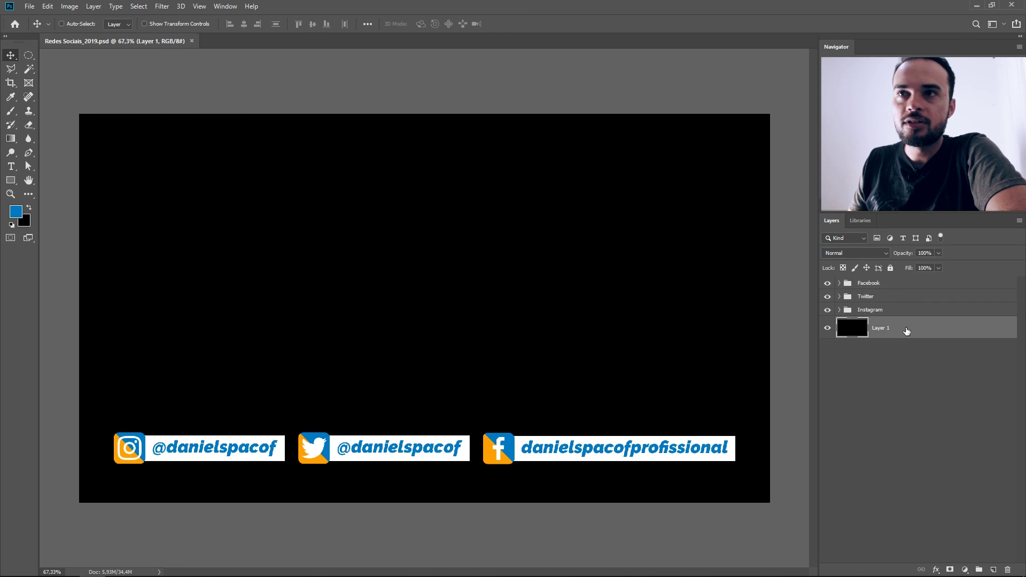
{"action": "left_click", "coordinate": [827, 327]}
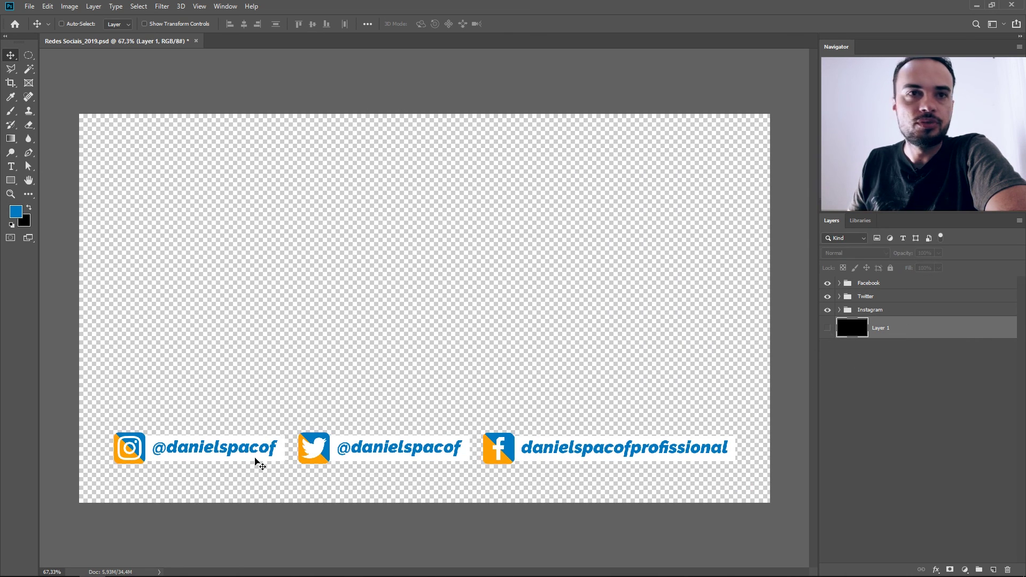
{"action": "left_click", "coordinate": [827, 328]}
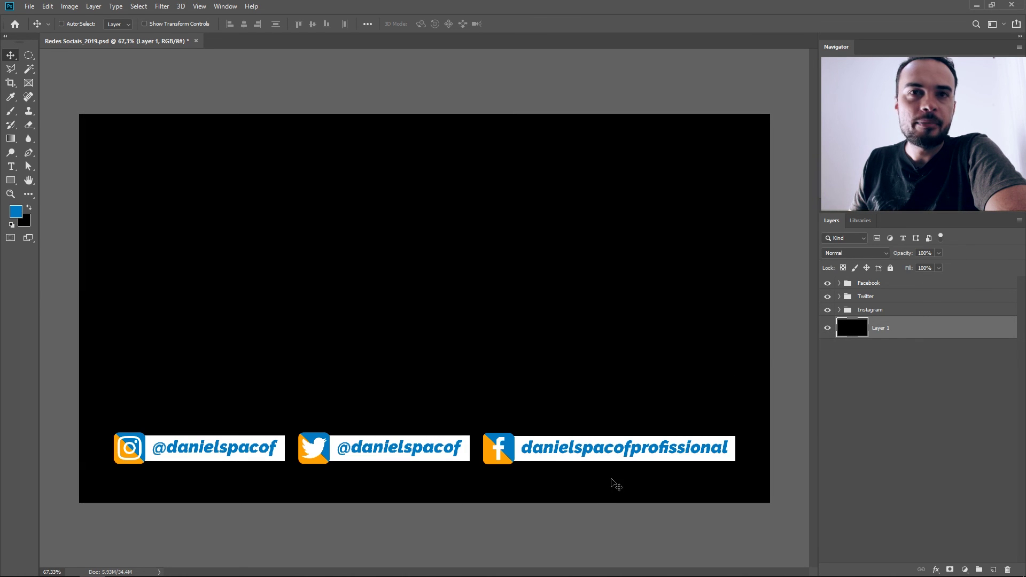